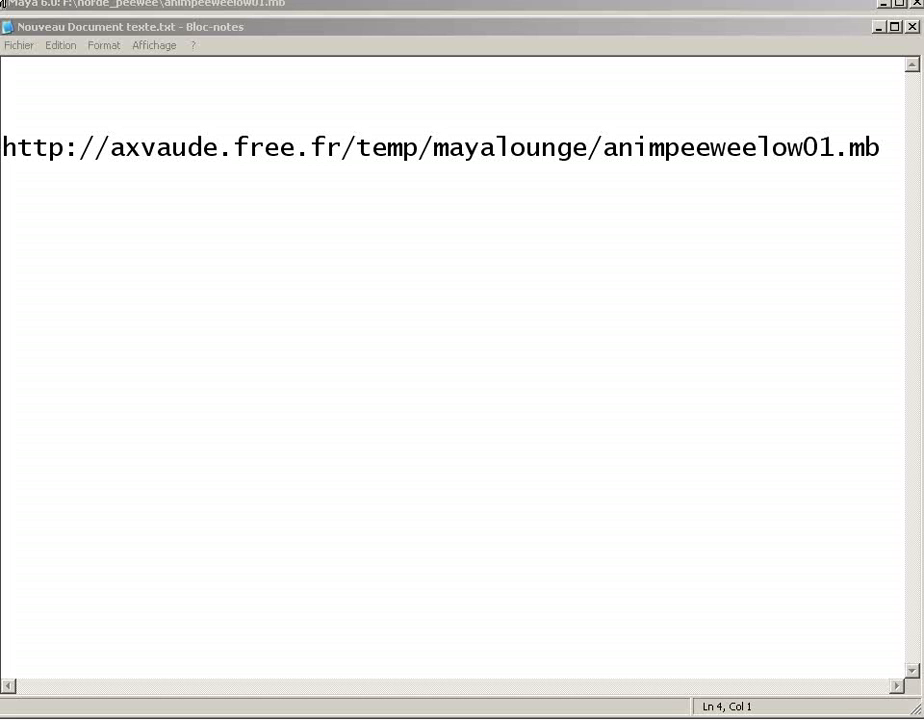
- Highlight the scene file's download URL in the text document and switch to Maya
{"action": "left_click_drag", "start_coordinate": [878, 147], "coordinate": [3, 160]}
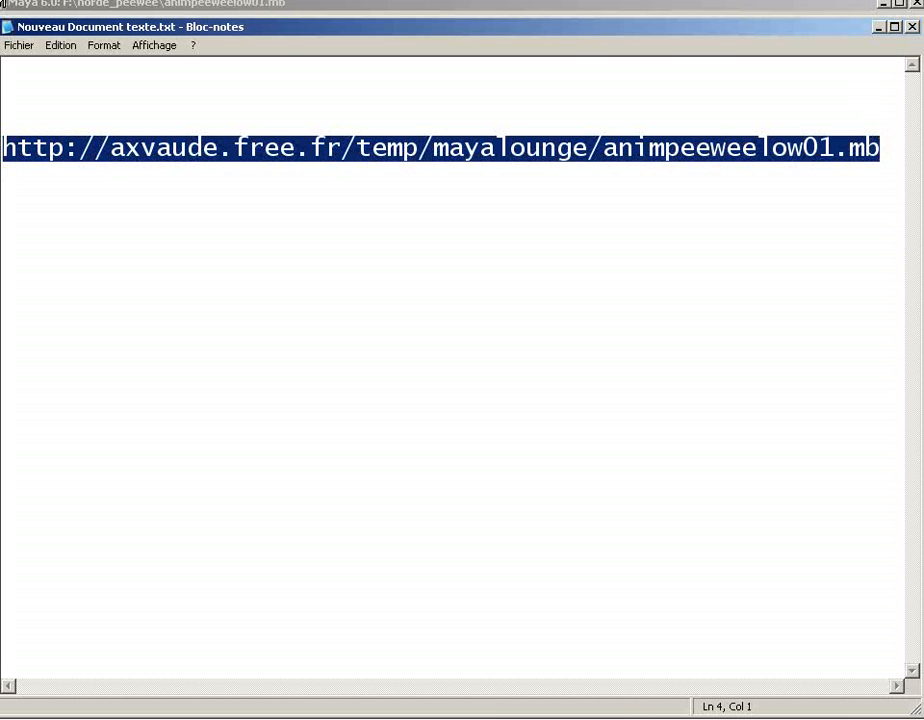
{"action": "left_click", "coordinate": [559, 12]}
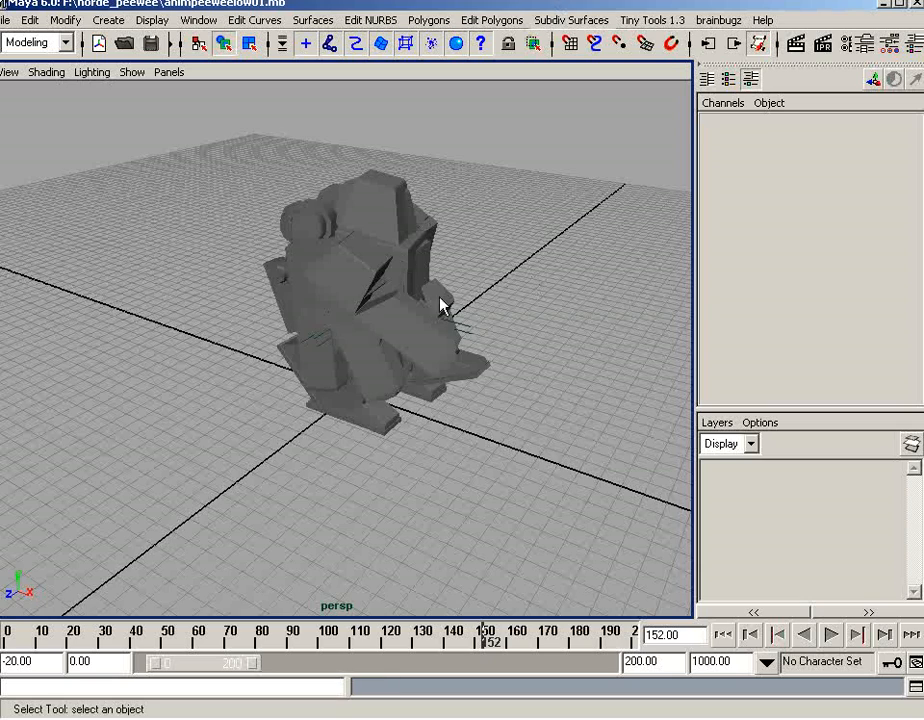
- Examine the overlapping robot models up close from several sides, finishing with nothing selected
{"action": "left_click", "coordinate": [406, 288]}
{"action": "left_click_drag", "start_coordinate": [437, 332], "coordinate": [406, 295], "text": "alt"}
{"action": "left_click_drag", "start_coordinate": [571, 299], "coordinate": [316, 336], "text": "alt"}
{"action": "left_click", "coordinate": [361, 338]}
{"action": "right_click_drag", "start_coordinate": [316, 336], "coordinate": [427, 371], "text": "alt"}
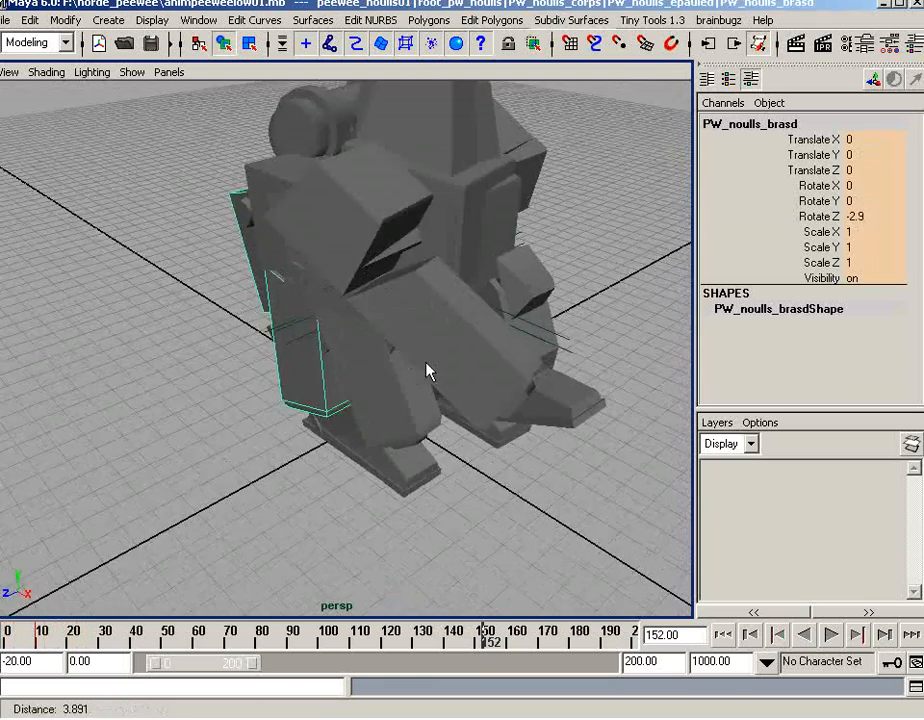
{"action": "left_click_drag", "start_coordinate": [427, 371], "coordinate": [390, 360], "text": "alt"}
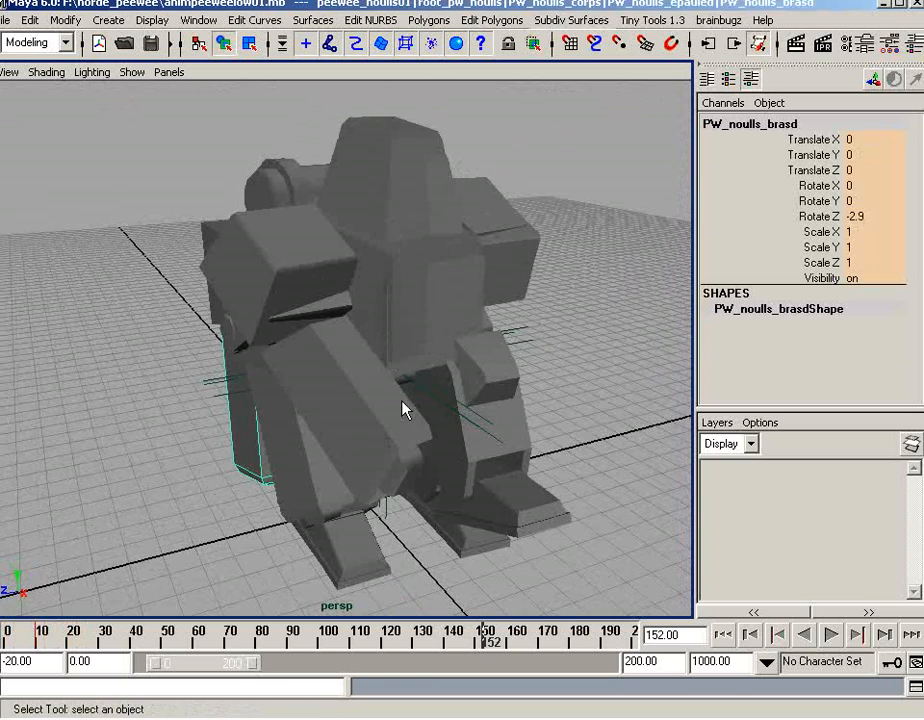
{"action": "left_click_drag", "start_coordinate": [493, 371], "coordinate": [365, 371], "text": "alt"}
{"action": "right_click_drag", "start_coordinate": [510, 392], "coordinate": [400, 335], "text": "alt"}
{"action": "left_click_drag", "start_coordinate": [471, 318], "coordinate": [598, 338], "text": "alt"}
{"action": "left_click", "coordinate": [524, 372]}
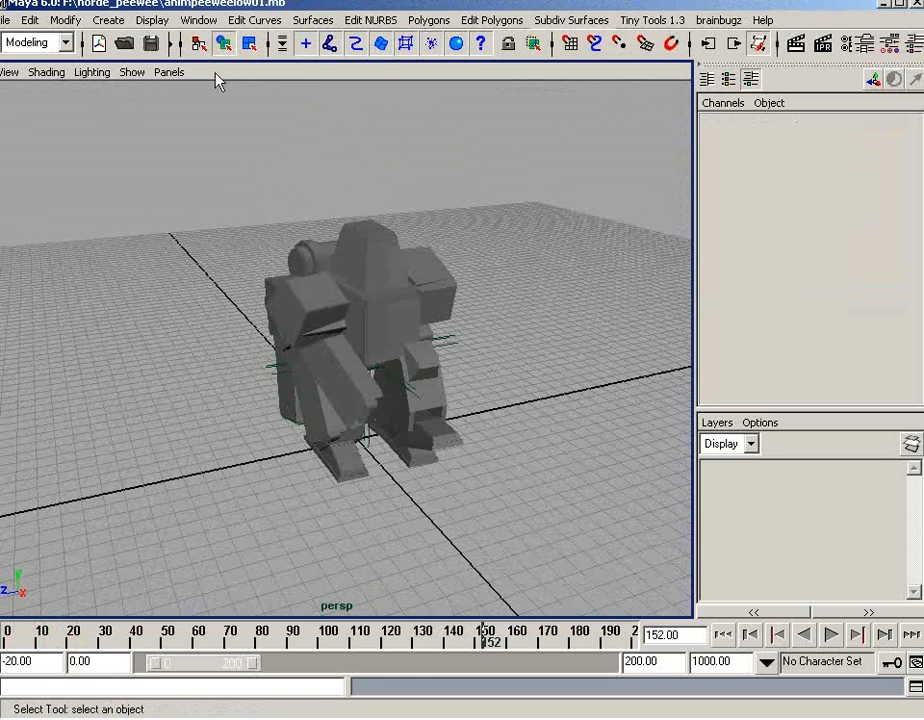
- Open the Outliner and move the group peewee_noulls03 about -4.19 along Z, away from the other robots
{"action": "left_click", "coordinate": [206, 24]}
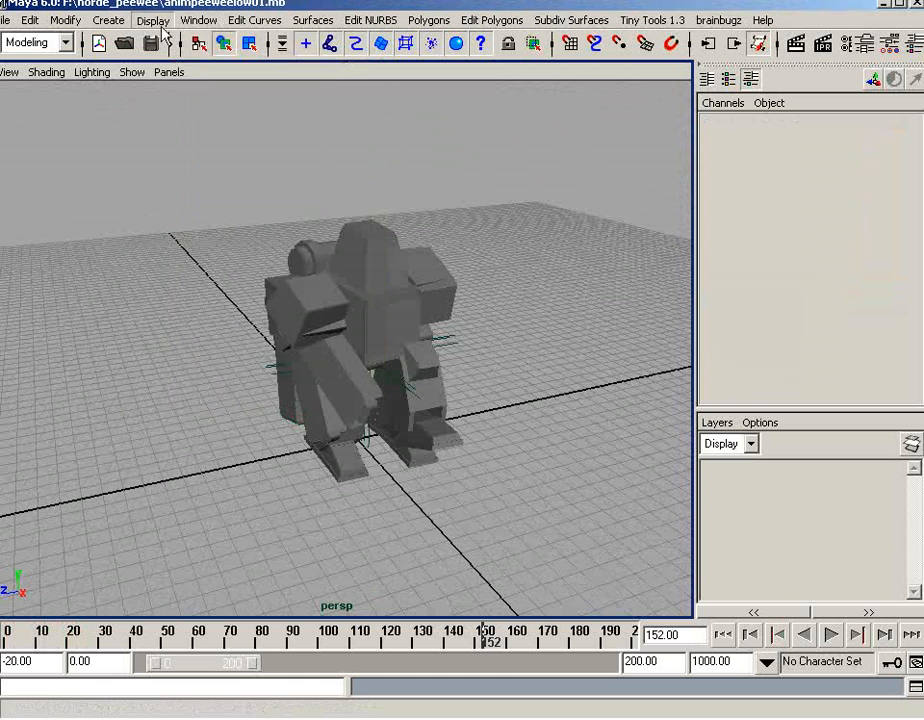
{"action": "mouse_move", "coordinate": [208, 22]}
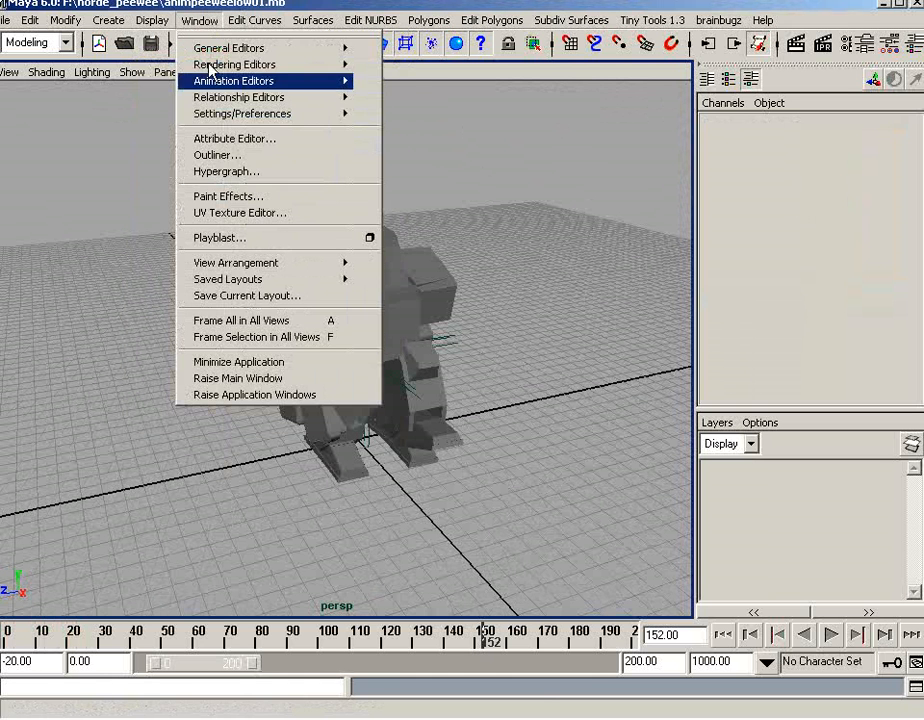
{"action": "left_click", "coordinate": [225, 156]}
{"action": "left_click", "coordinate": [250, 390]}
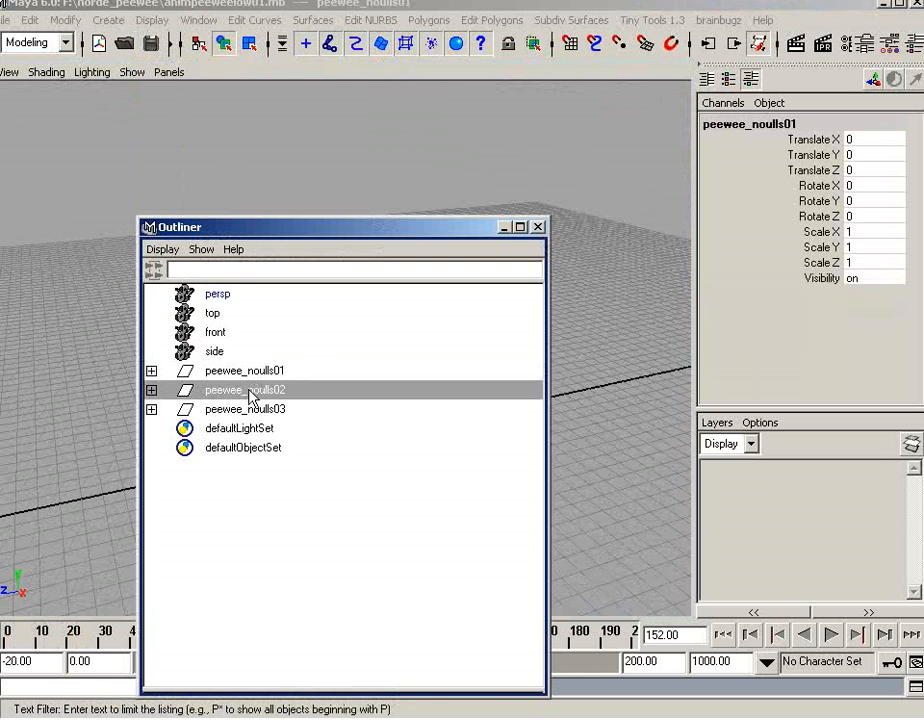
{"action": "left_click", "coordinate": [254, 409]}
{"action": "left_click_drag", "start_coordinate": [355, 234], "coordinate": [728, 197]}
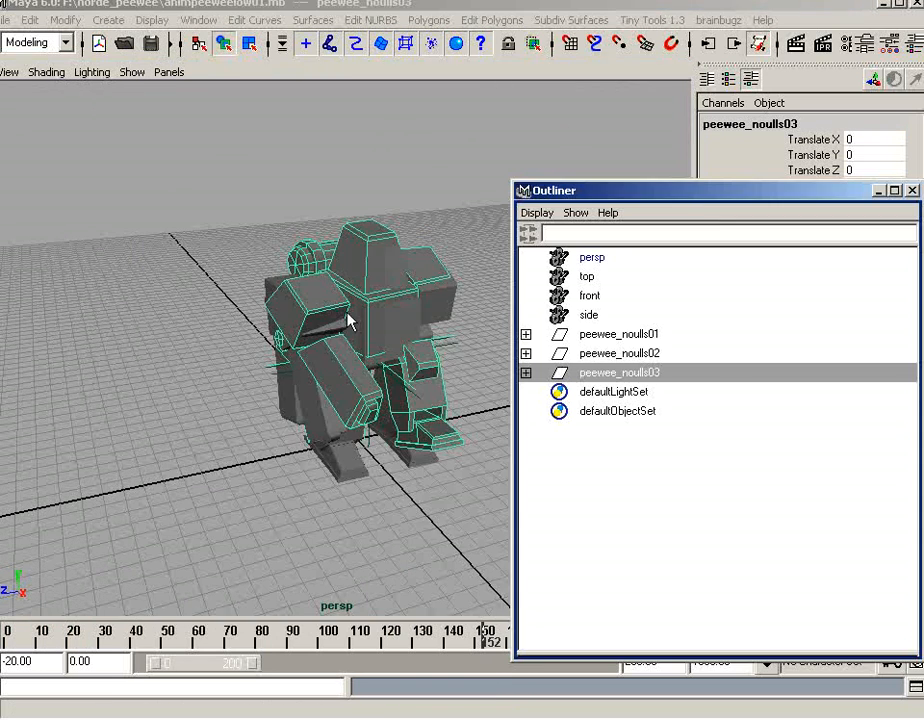
{"action": "left_click_drag", "start_coordinate": [351, 319], "coordinate": [381, 447], "text": "alt"}
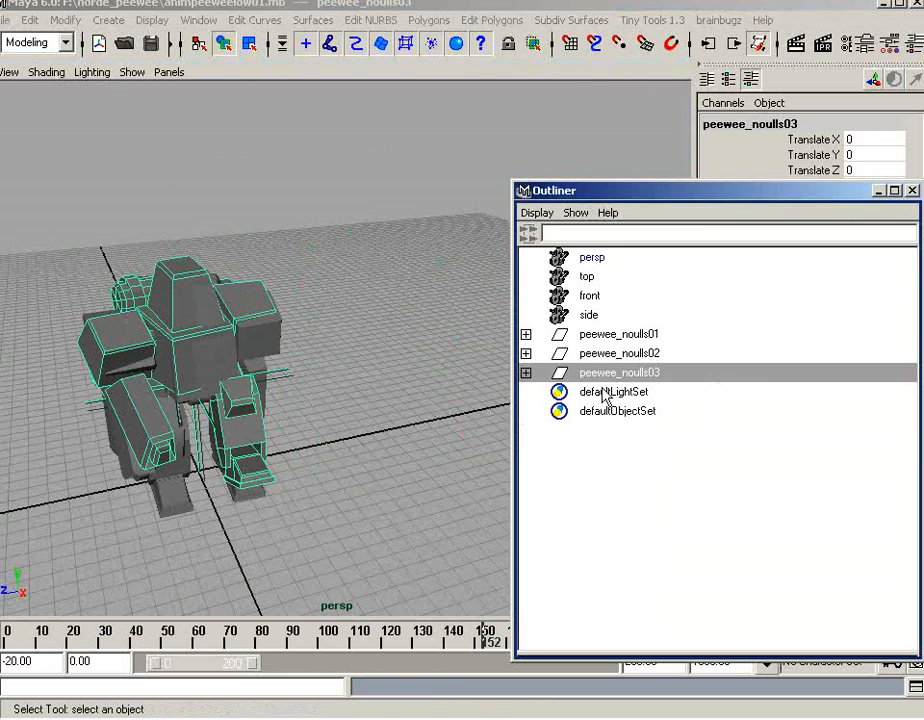
{"action": "key", "text": "w"}
{"action": "left_click_drag", "start_coordinate": [145, 487], "coordinate": [466, 443]}
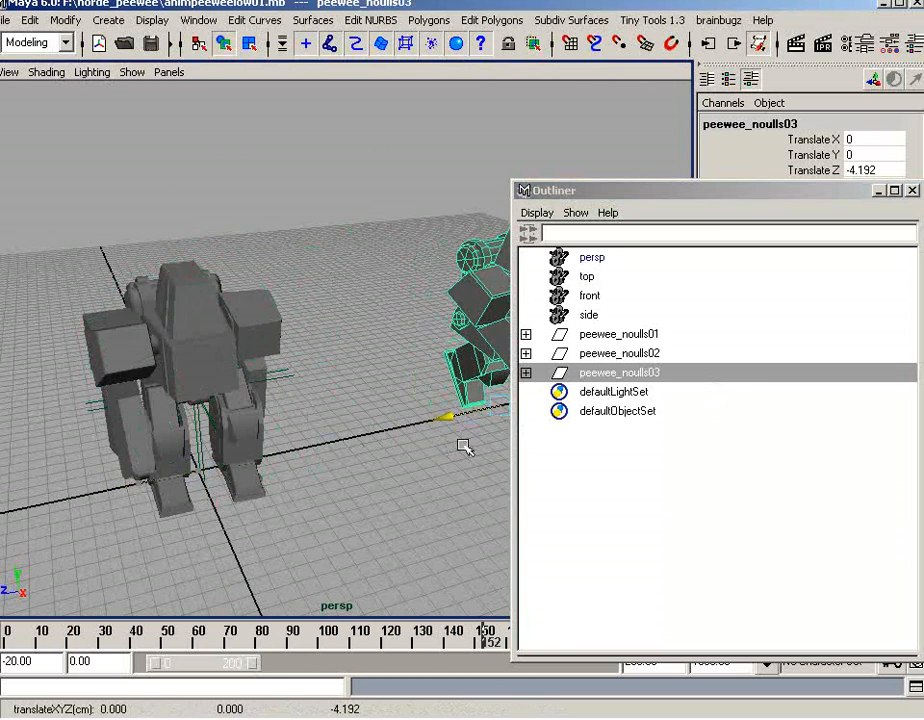
- Move the group peewee_noulls02 about -2.11 along Z, put the Outliner away and clear the selection
{"action": "left_click", "coordinate": [620, 353]}
{"action": "left_click_drag", "start_coordinate": [131, 488], "coordinate": [309, 466]}
{"action": "left_click", "coordinate": [876, 191]}
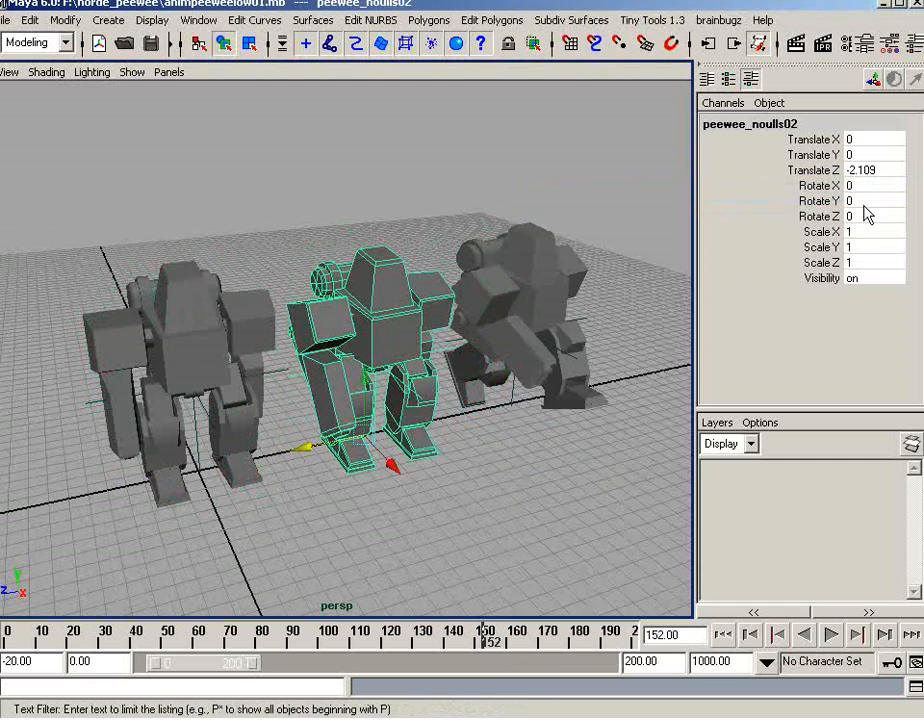
{"action": "left_click_drag", "start_coordinate": [600, 330], "coordinate": [519, 436], "text": "alt"}
{"action": "left_click", "coordinate": [519, 436]}
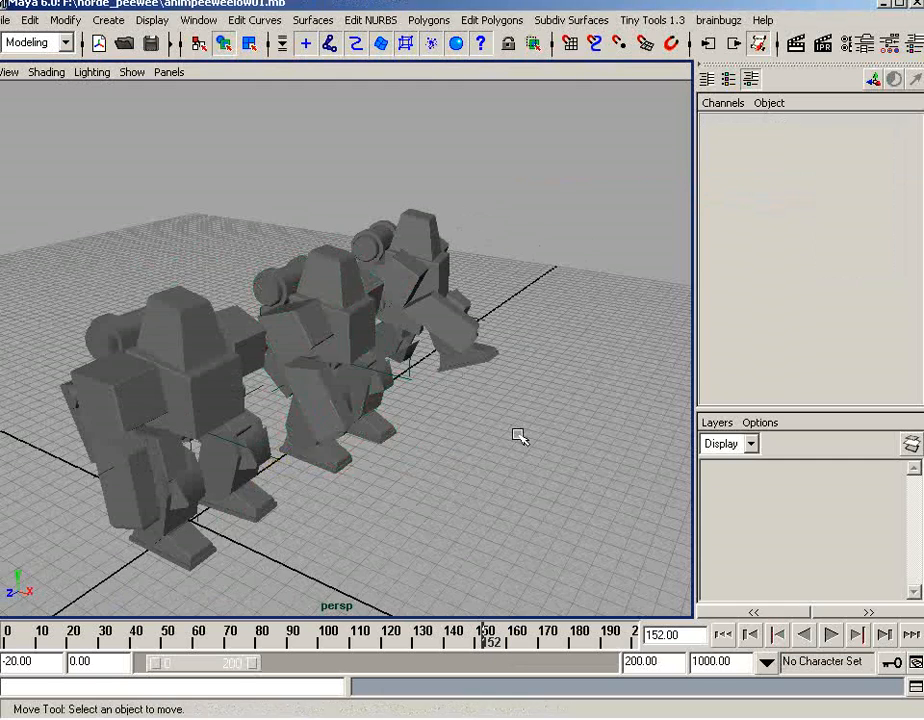
- Rewind to the first frame, play the animation to compare the three robots, and stop playback
{"action": "left_click", "coordinate": [722, 634]}
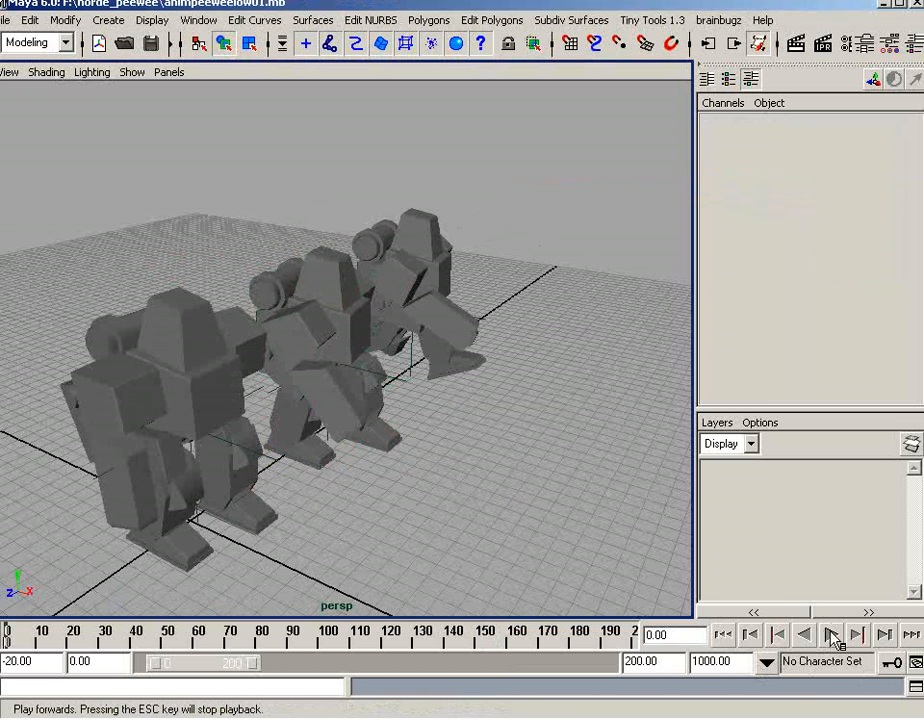
{"action": "left_click", "coordinate": [831, 635]}
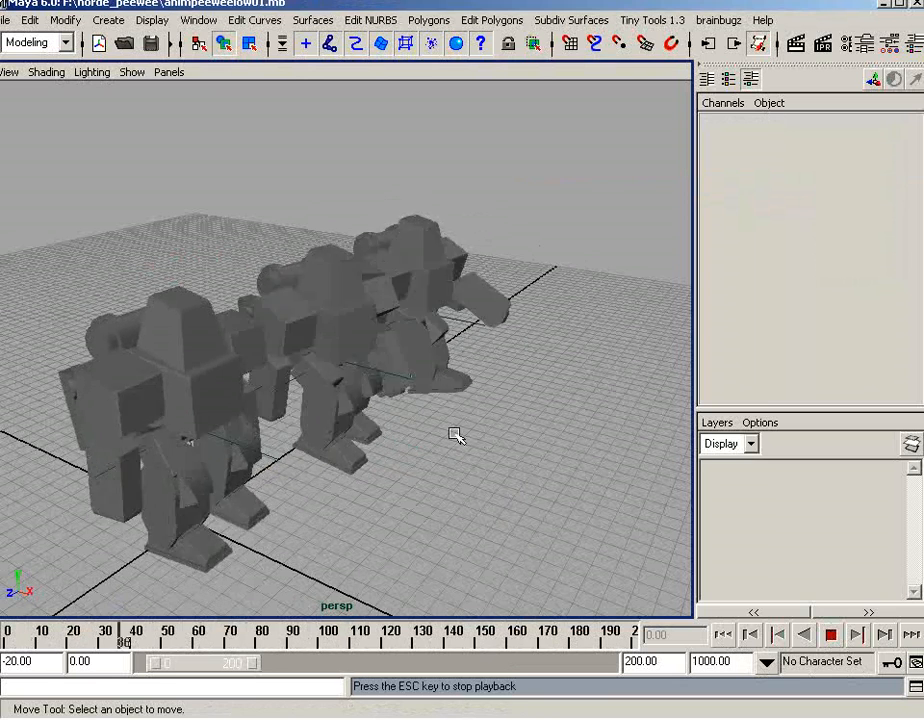
{"action": "left_click_drag", "start_coordinate": [499, 419], "coordinate": [390, 421], "text": "alt"}
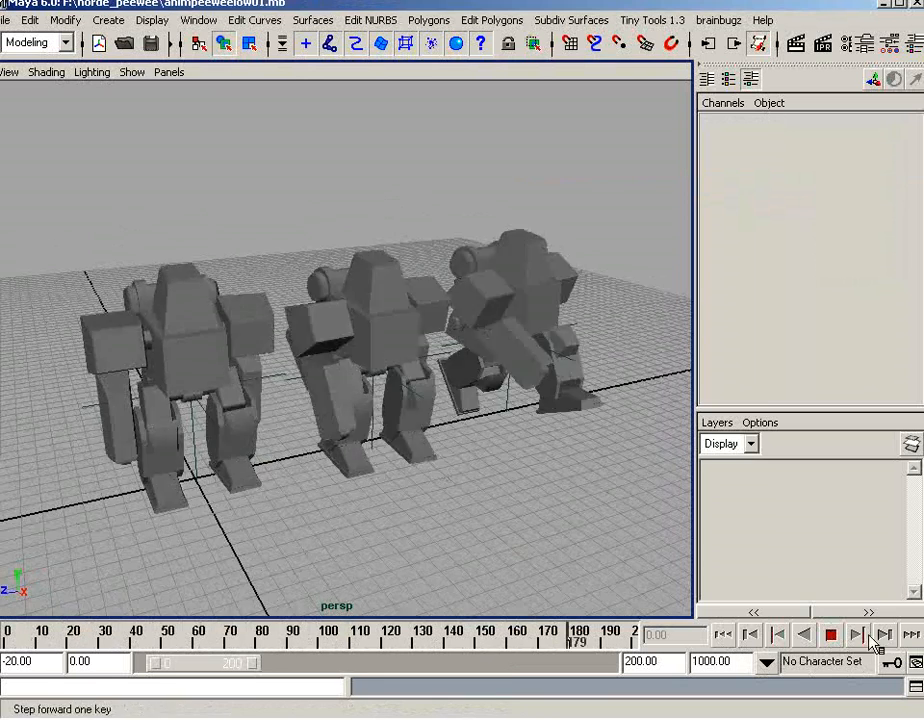
{"action": "left_click", "coordinate": [830, 634]}
- Select the first robot's body and its lower leg to examine how its parts are built
{"action": "left_click", "coordinate": [227, 421]}
{"action": "right_click_drag", "start_coordinate": [227, 421], "coordinate": [413, 375], "text": "alt"}
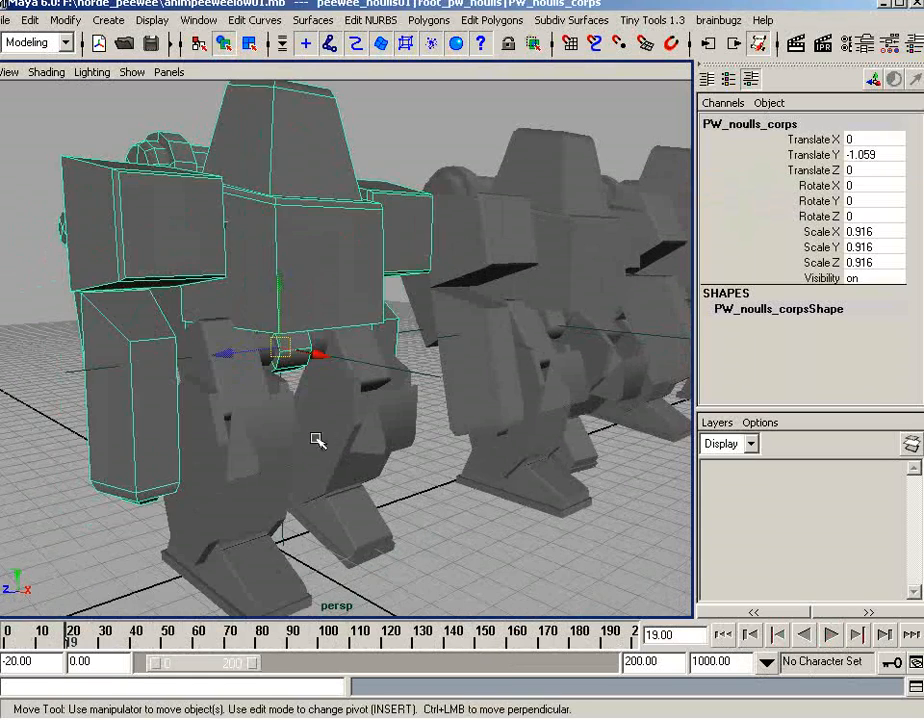
{"action": "left_click", "coordinate": [231, 414]}
{"action": "left_click_drag", "start_coordinate": [298, 426], "coordinate": [439, 429], "text": "alt"}
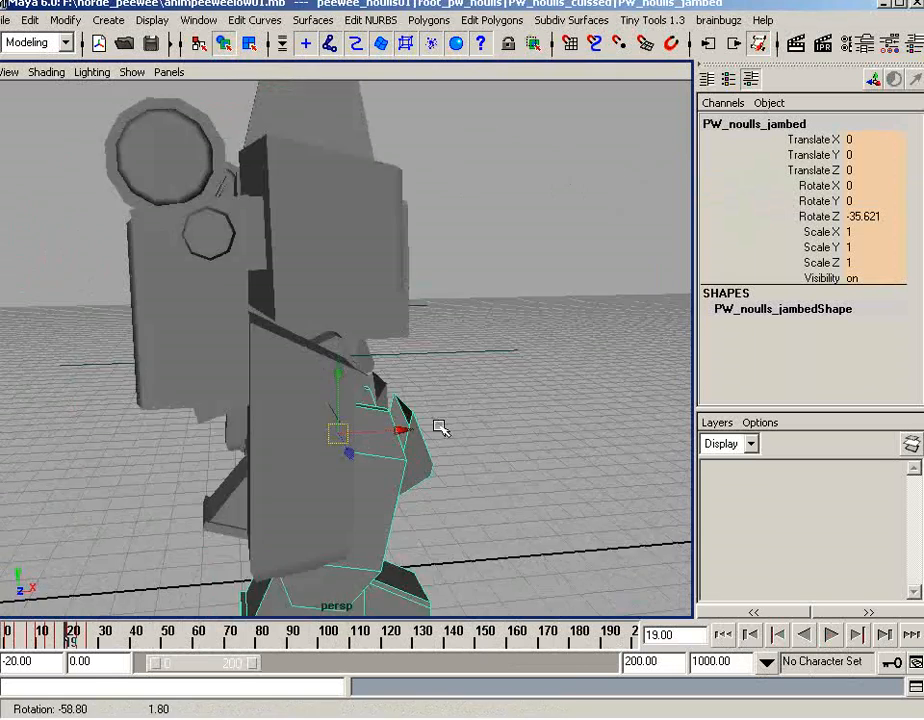
{"action": "right_click_drag", "start_coordinate": [439, 429], "coordinate": [466, 410], "text": "alt"}
{"action": "left_click_drag", "start_coordinate": [466, 410], "coordinate": [358, 422], "text": "alt"}
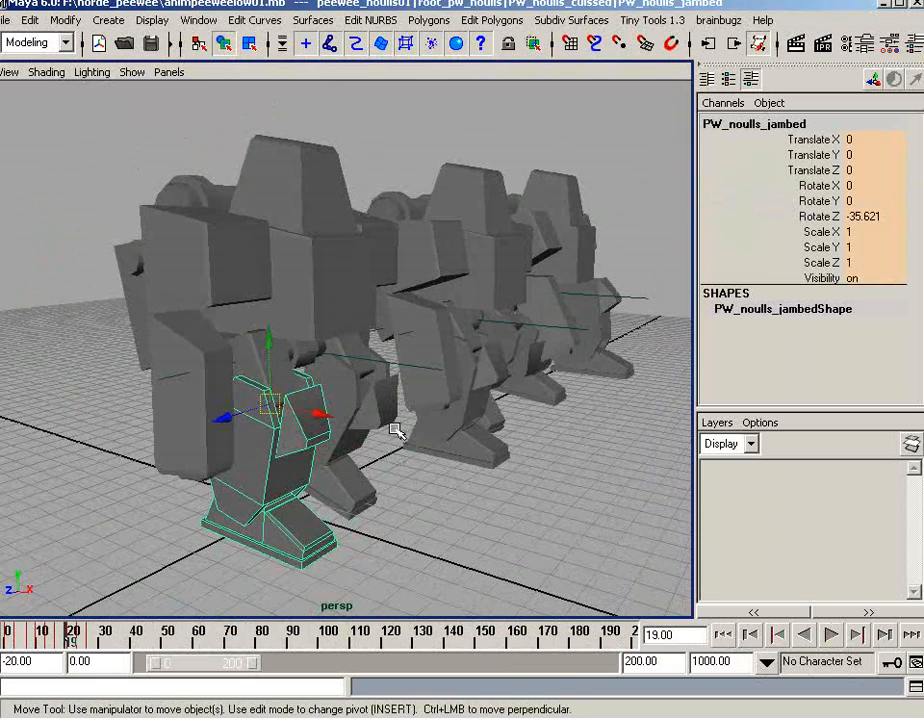
- Walk up the first robot's hierarchy from its body through root_pw_noulls to peewee_noulls01 and examine the group's pivot position
{"action": "left_click", "coordinate": [250, 273]}
{"action": "key", "text": "Up"}
{"action": "key", "text": "Up"}
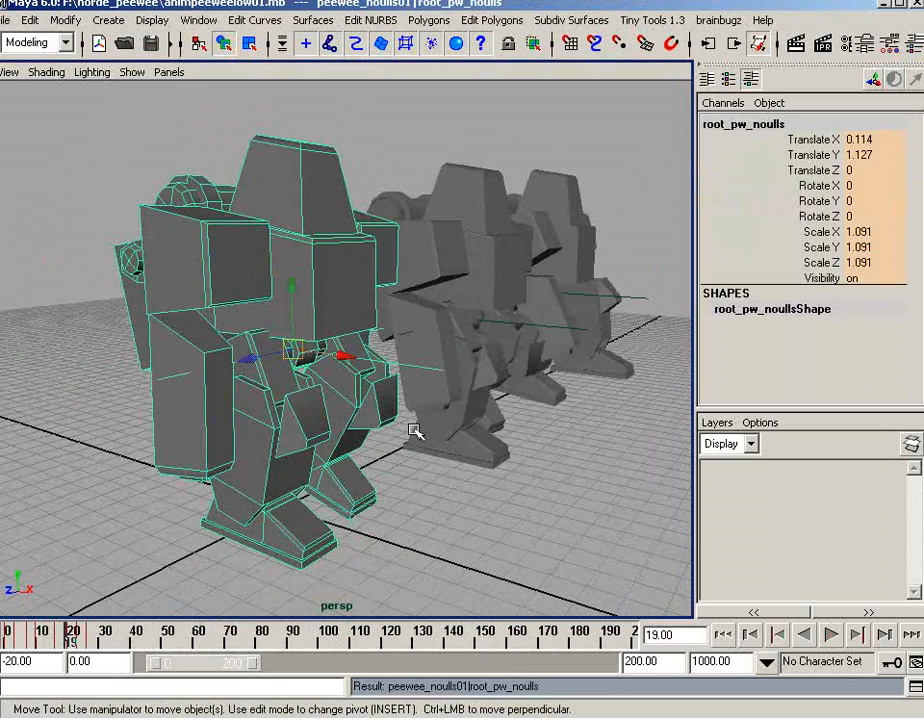
{"action": "left_click_drag", "start_coordinate": [413, 430], "coordinate": [462, 411], "text": "alt"}
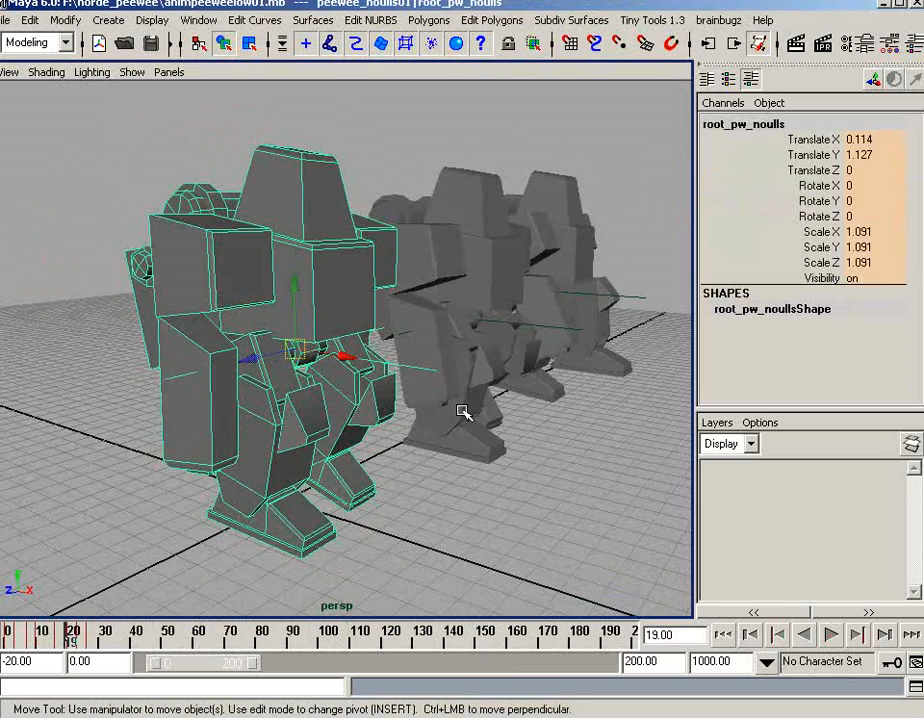
{"action": "key", "text": "Up"}
{"action": "left_click_drag", "start_coordinate": [310, 420], "coordinate": [413, 530], "text": "alt"}
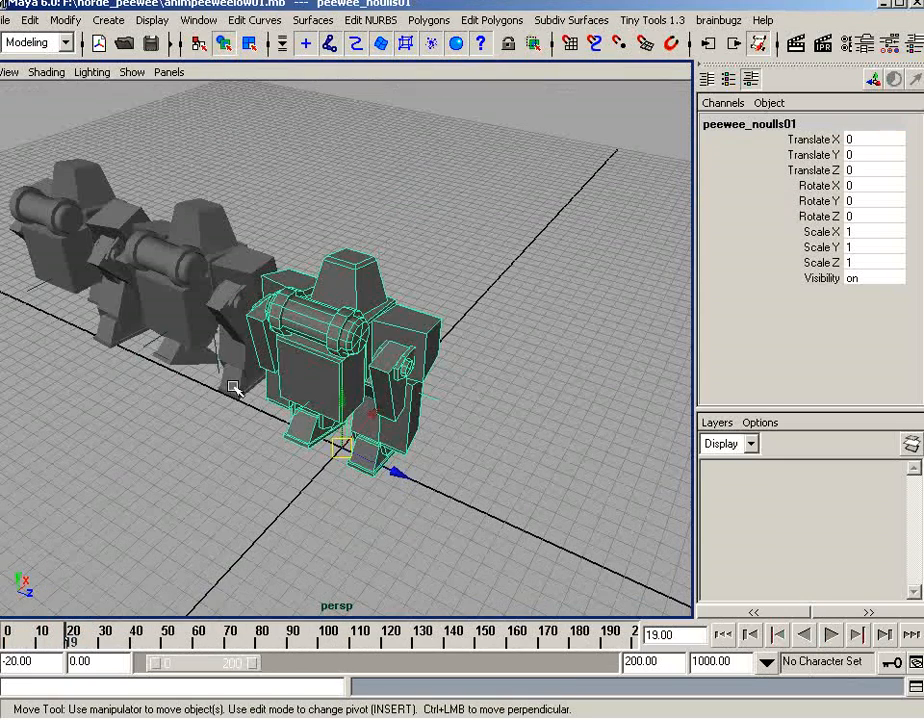
{"action": "left_click_drag", "start_coordinate": [396, 485], "coordinate": [453, 420], "text": "alt"}
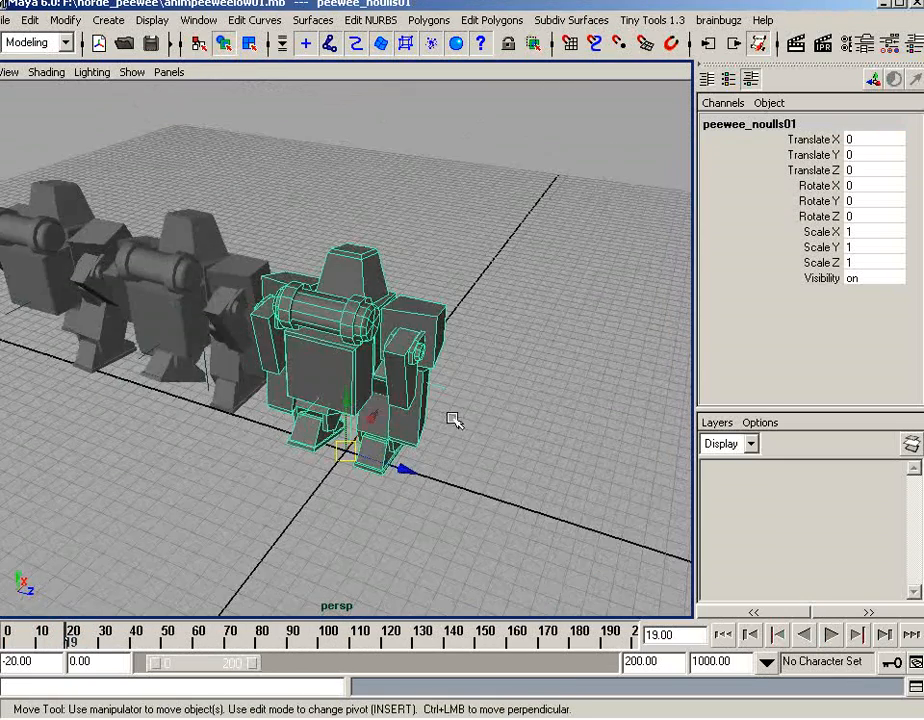
{"action": "left_click_drag", "start_coordinate": [468, 236], "coordinate": [172, 318], "text": "alt"}
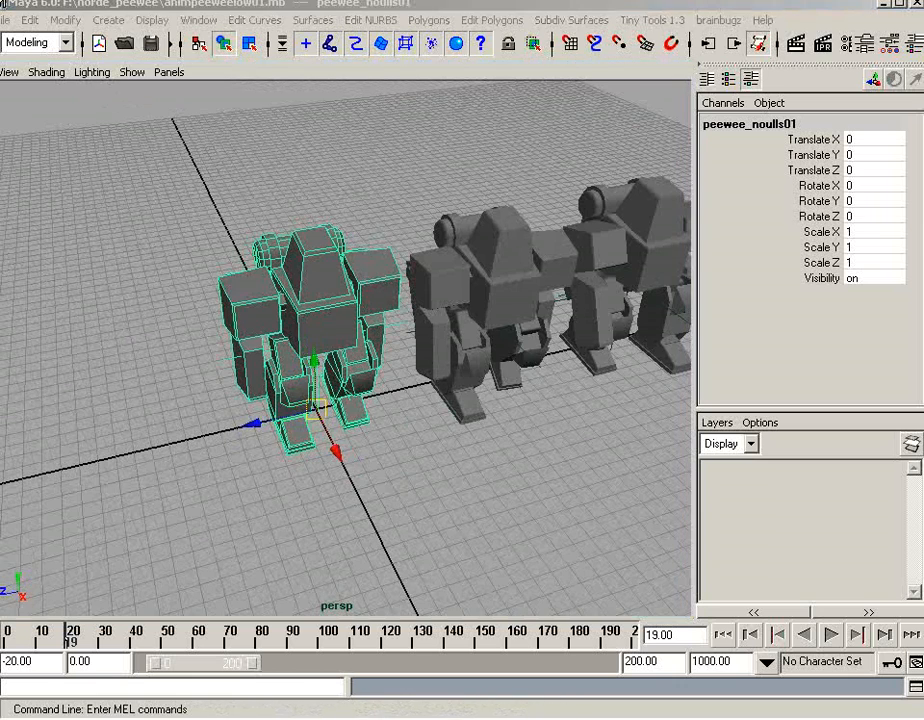
- Reset Translate X, Y and Z to 0 on peewee_noulls01, peewee_noulls02 and peewee_noulls03, then close the Outliner and clear the selection
{"action": "key", "text": "o"}
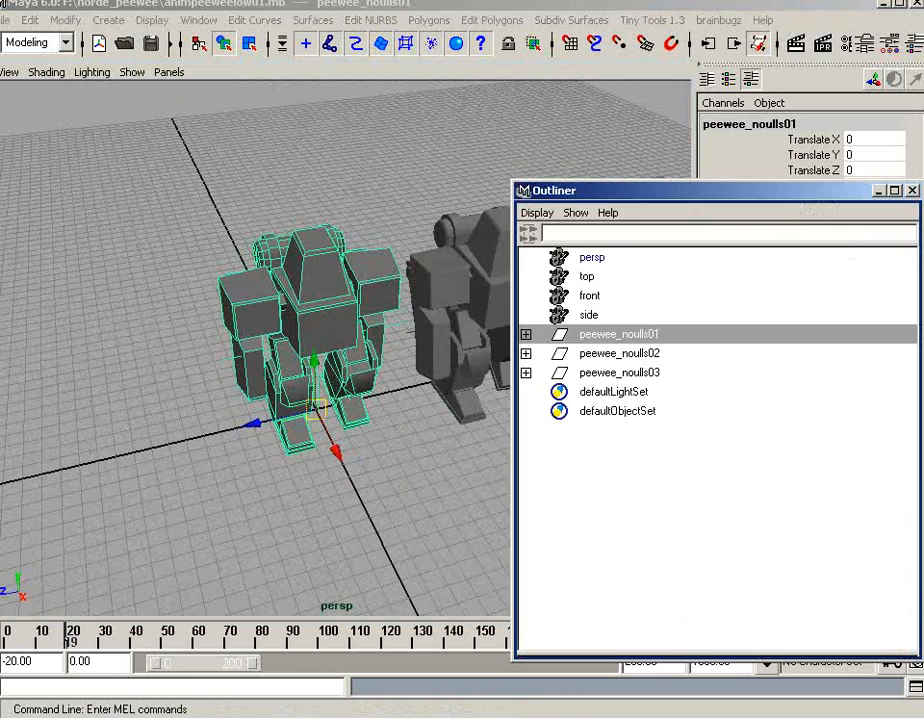
{"action": "left_click", "coordinate": [622, 373]}
{"action": "left_click", "coordinate": [612, 334], "text": "shift"}
{"action": "left_click_drag", "start_coordinate": [801, 198], "coordinate": [566, 172]}
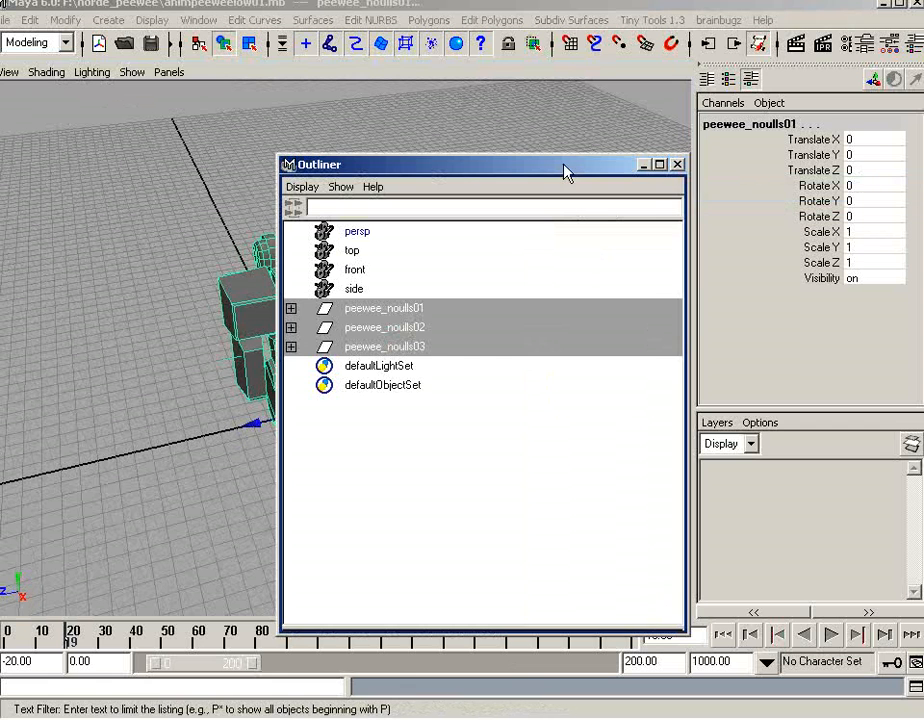
{"action": "left_click_drag", "start_coordinate": [862, 172], "coordinate": [858, 139]}
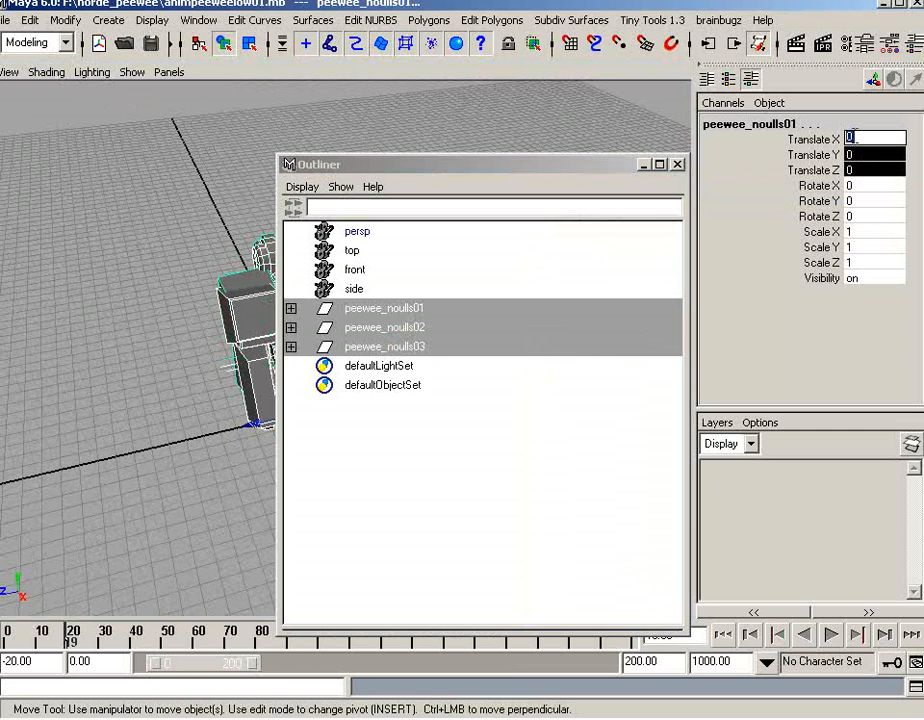
{"action": "left_click", "coordinate": [678, 164]}
{"action": "left_click", "coordinate": [435, 382]}
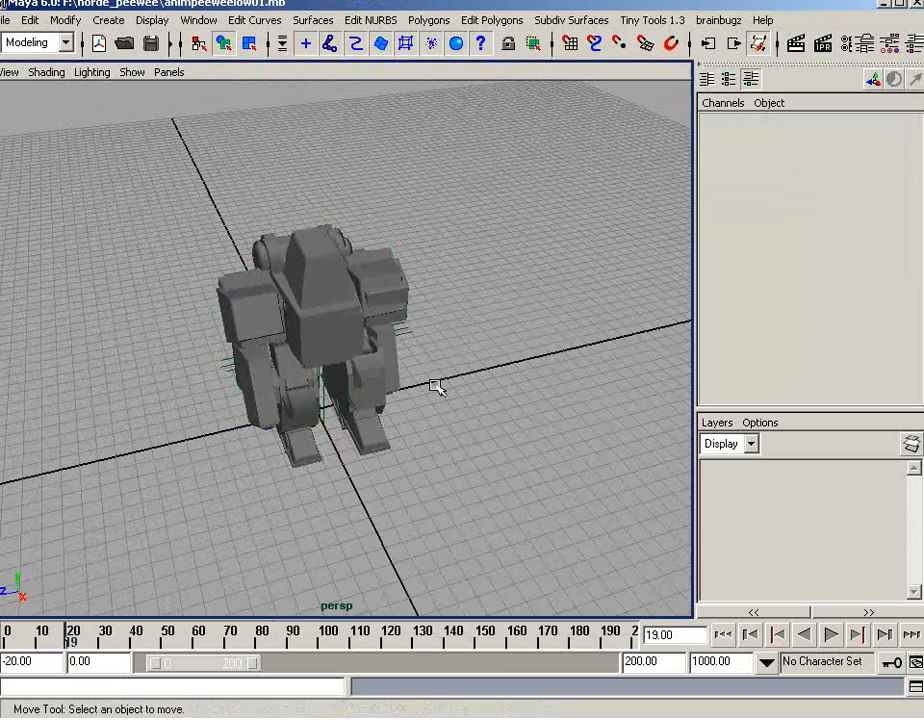
- Create one particle object with the Particle Tool by scattering individual particles across the ground grid around the robots
{"action": "middle_click_drag", "start_coordinate": [384, 343], "coordinate": [436, 352], "text": "alt"}
{"action": "right_click_drag", "start_coordinate": [436, 352], "coordinate": [337, 243], "text": "alt"}
{"action": "left_click_drag", "start_coordinate": [337, 243], "coordinate": [254, 347], "text": "alt"}
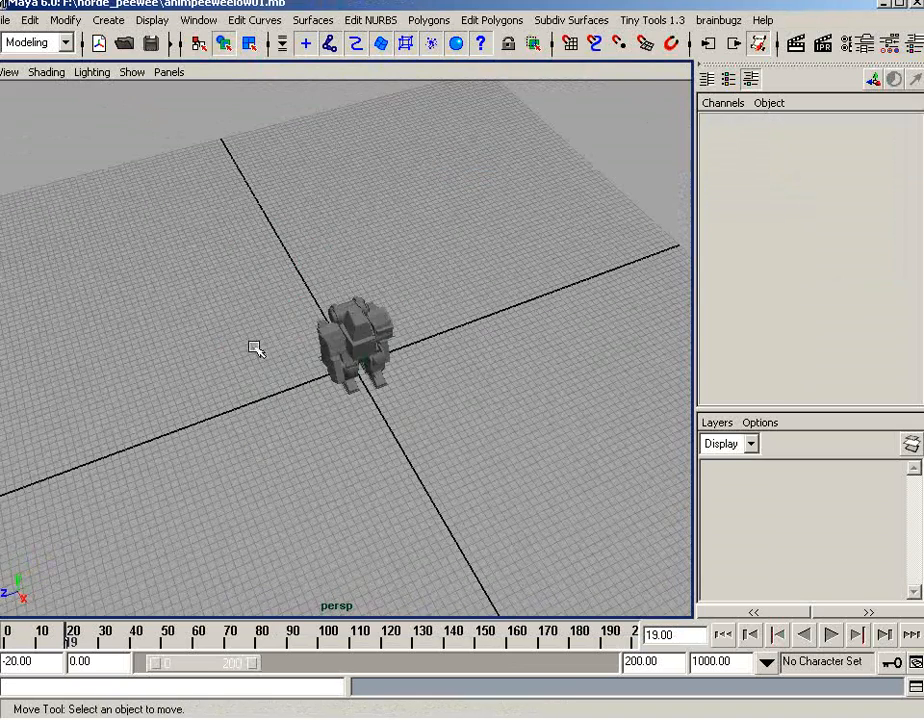
{"action": "key", "text": "space"}
{"action": "key", "text": "space"}
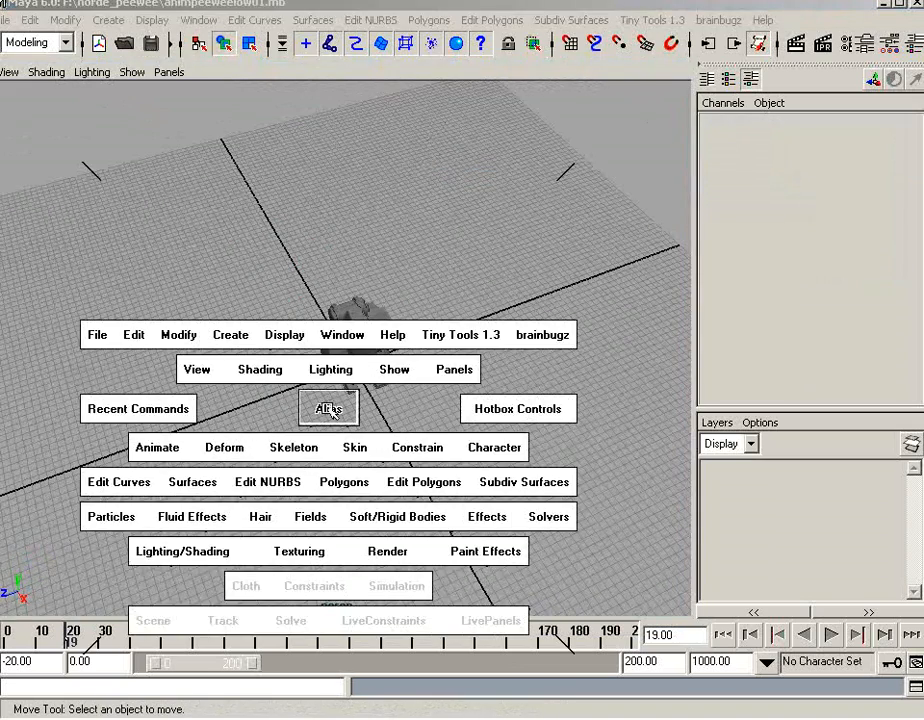
{"action": "left_click", "coordinate": [113, 524]}
{"action": "left_click", "coordinate": [130, 538]}
{"action": "left_click", "coordinate": [157, 494]}
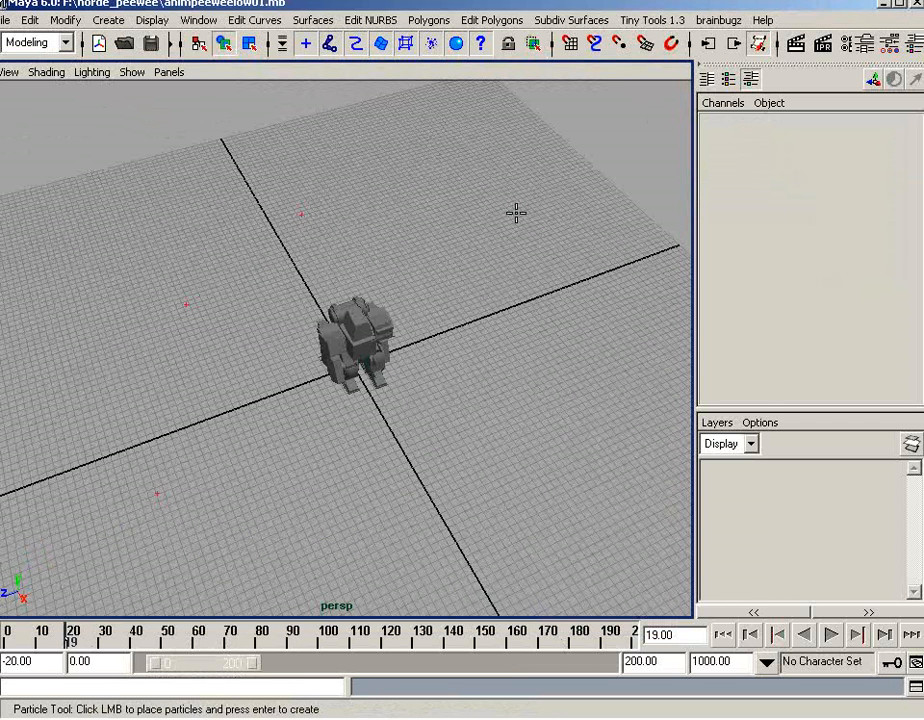
{"action": "left_click", "coordinate": [435, 312]}
{"action": "left_click", "coordinate": [321, 243]}
{"action": "left_click", "coordinate": [213, 221]}
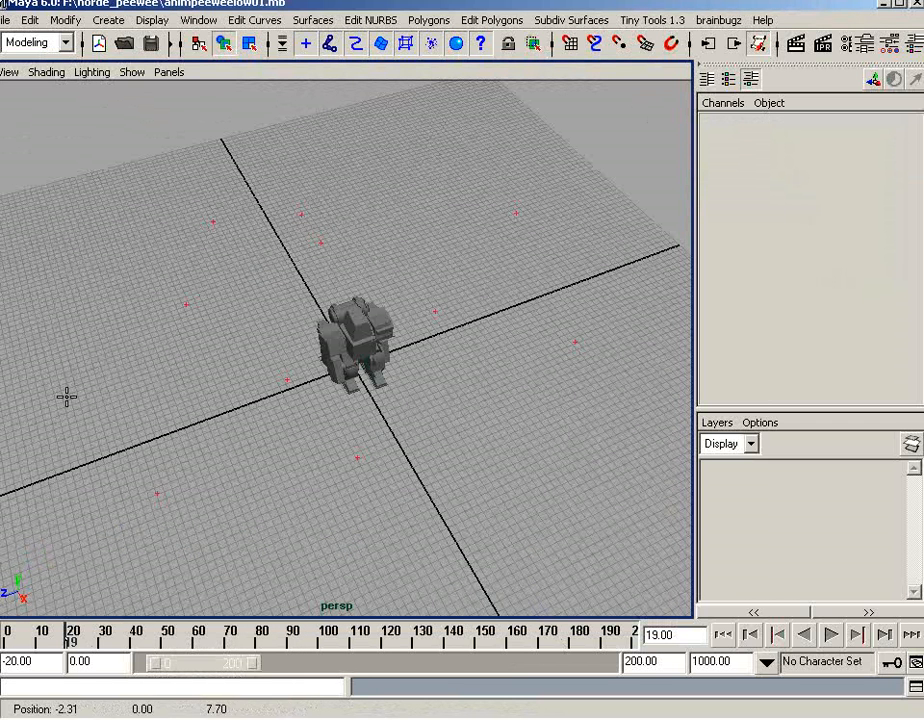
{"action": "key", "text": "Return"}
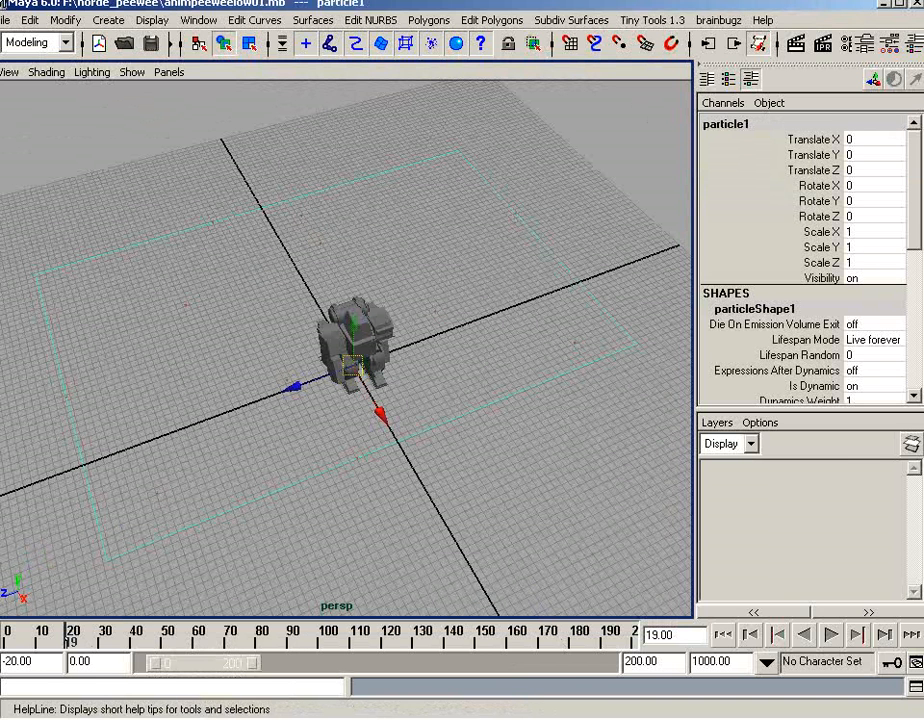
- Instance peewee_noulls01, peewee_noulls02 and peewee_noulls03 onto the particle1 object with the Particle Instancer
{"action": "left_click", "coordinate": [158, 21]}
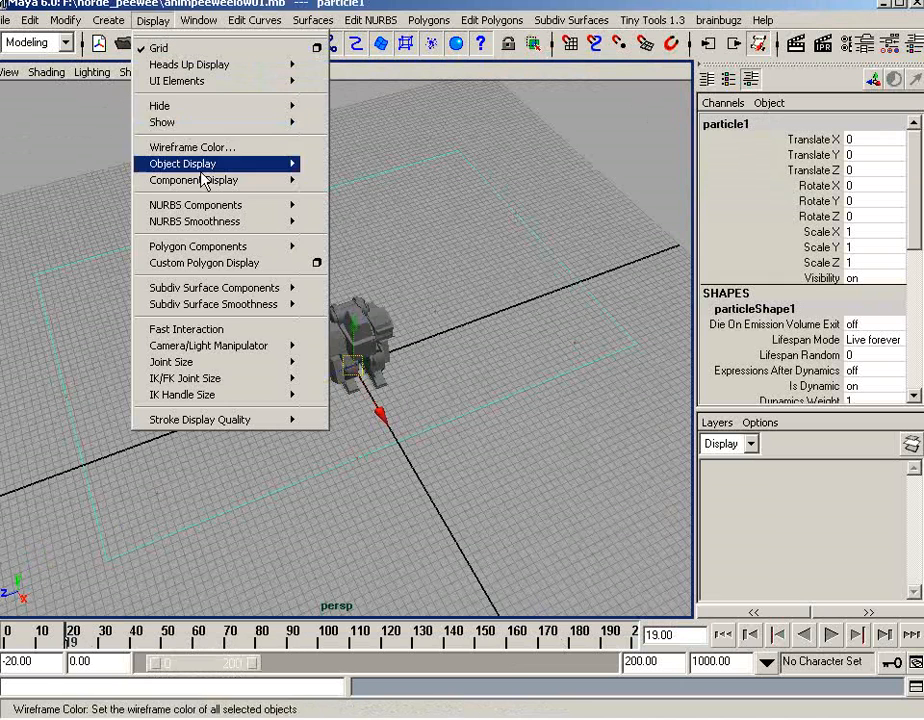
{"action": "left_click", "coordinate": [227, 155]}
{"action": "left_click_drag", "start_coordinate": [228, 158], "coordinate": [280, 157]}
{"action": "left_click_drag", "start_coordinate": [353, 347], "coordinate": [362, 312]}
{"action": "left_click", "coordinate": [370, 366], "text": "ctrl"}
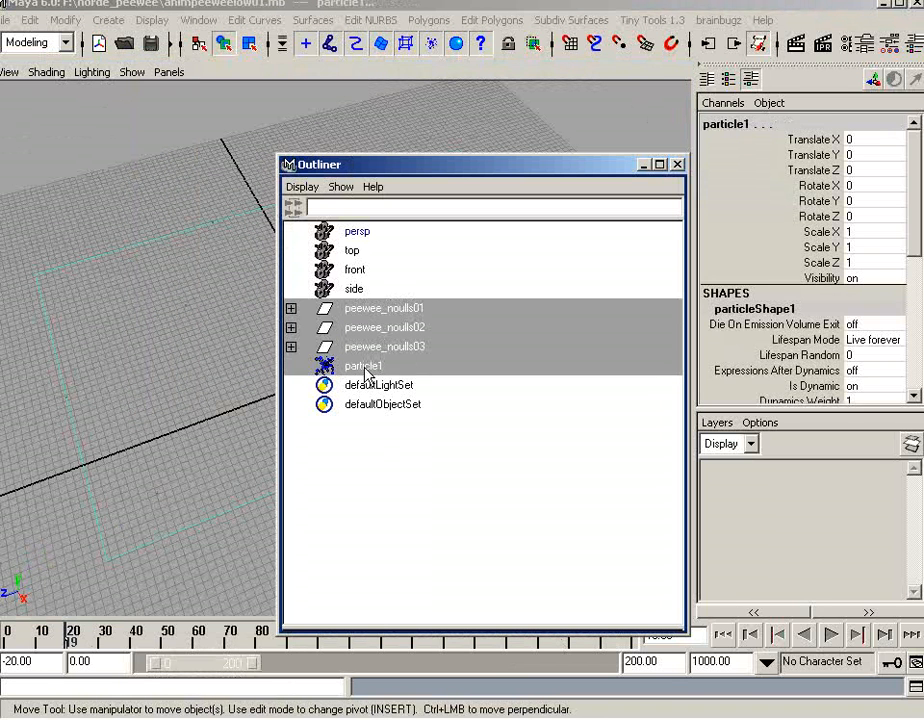
{"action": "left_click_drag", "start_coordinate": [476, 174], "coordinate": [692, 142]}
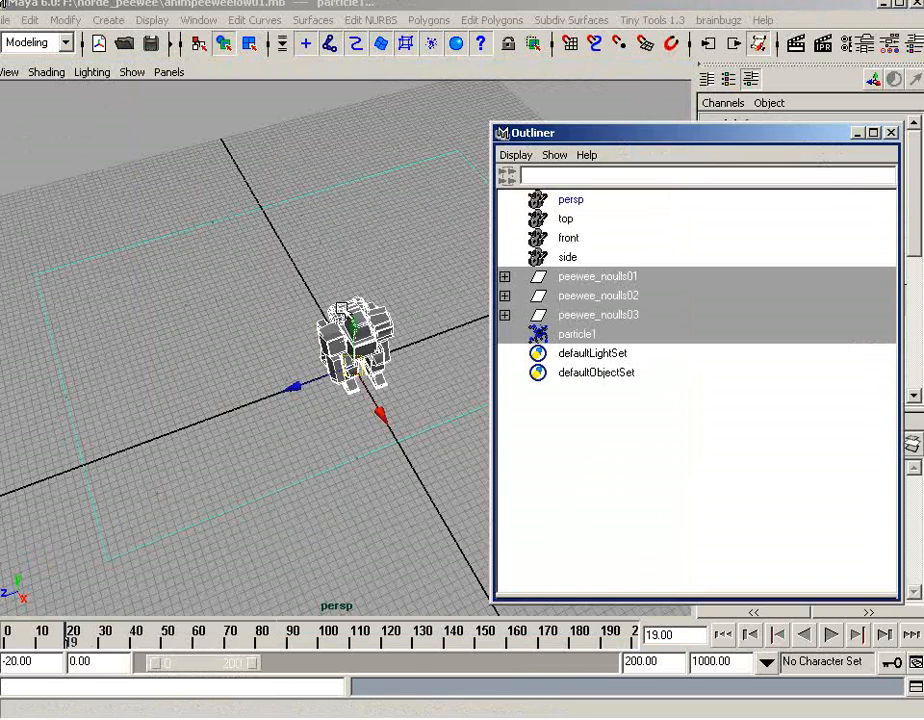
{"action": "key", "text": "space"}
{"action": "left_click", "coordinate": [104, 418]}
{"action": "left_click", "coordinate": [160, 580]}
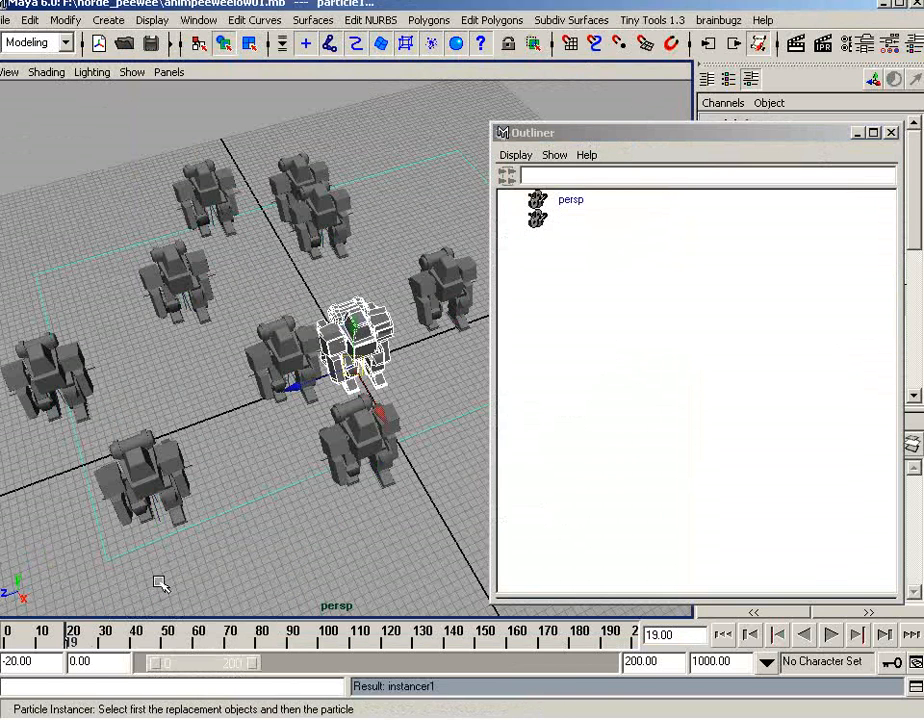
- Hide the original peewee_noulls01, peewee_noulls02 and peewee_noulls03 groups and minimize the Outliner
{"action": "left_click_drag", "start_coordinate": [575, 320], "coordinate": [568, 290]}
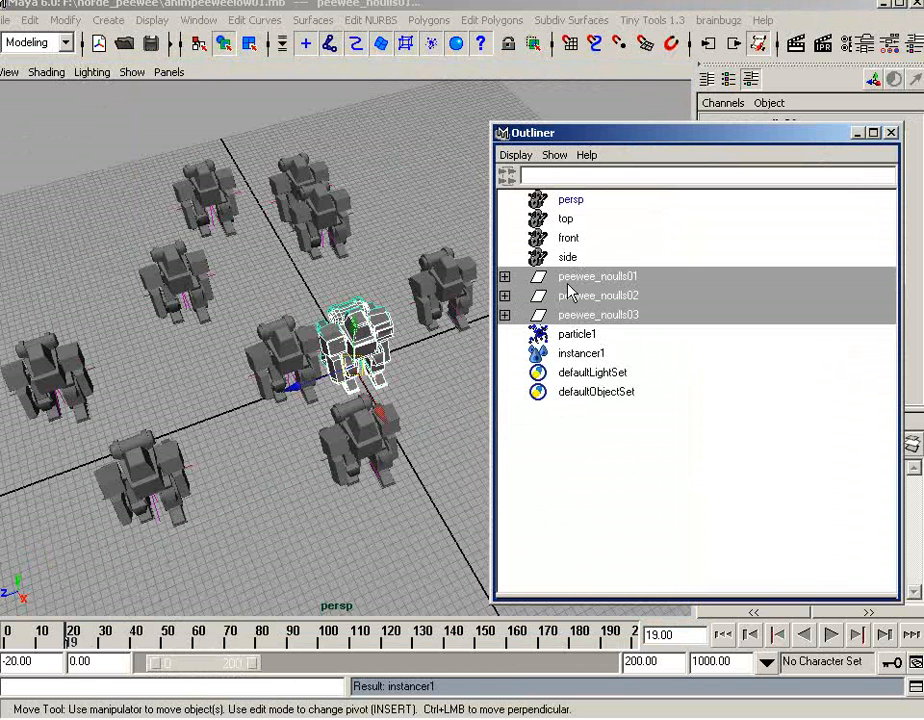
{"action": "left_click", "coordinate": [153, 20]}
{"action": "mouse_move", "coordinate": [182, 110]}
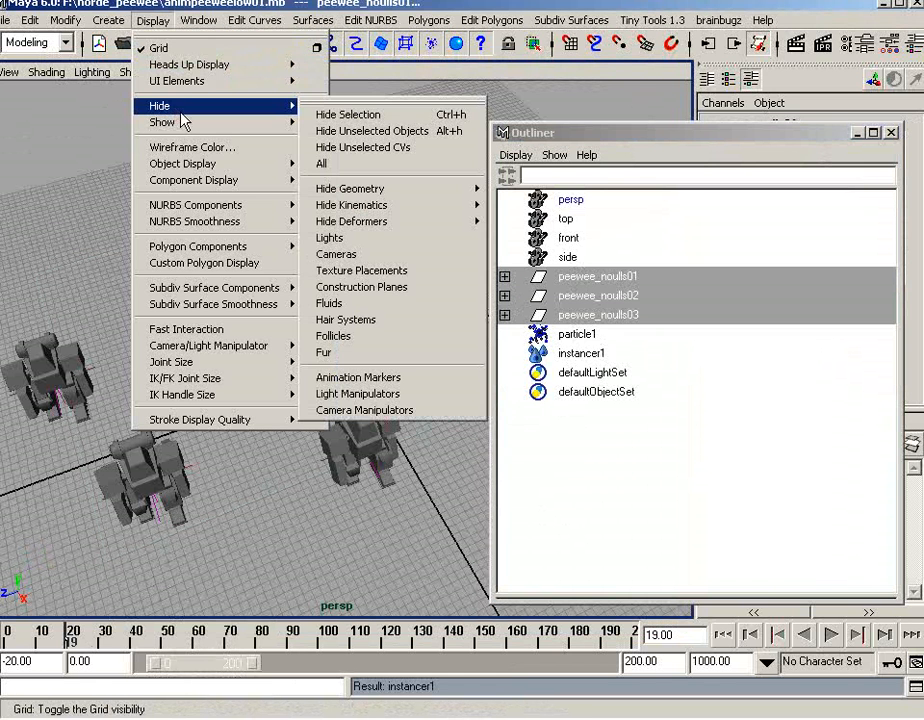
{"action": "left_click", "coordinate": [368, 114]}
{"action": "left_click", "coordinate": [857, 133]}
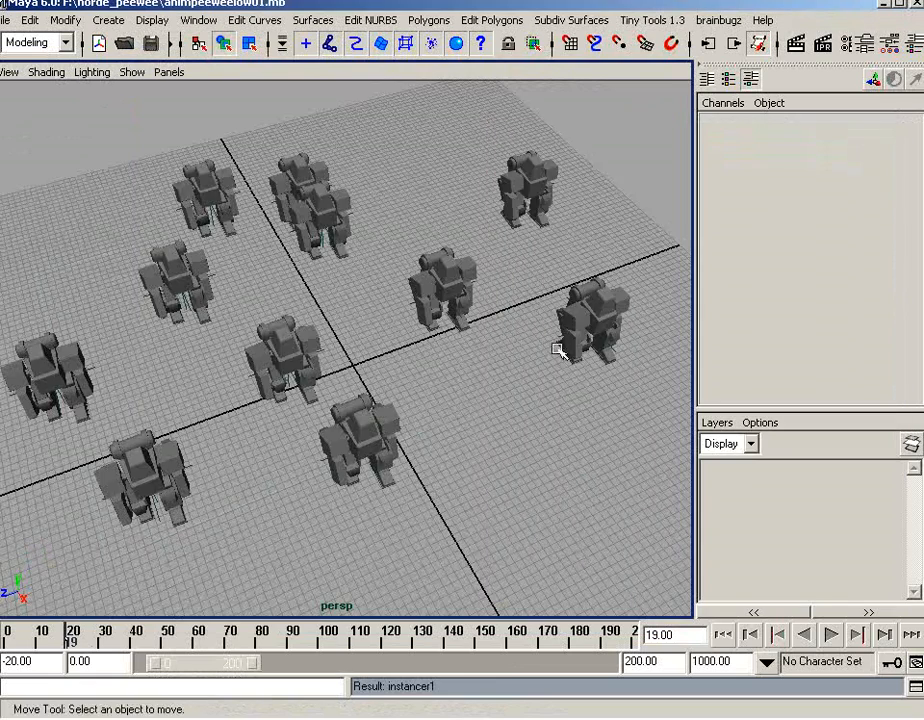
- Play the animation from the start and examine the instanced robots from several angles, stopping playback at frame 55
{"action": "left_click_drag", "start_coordinate": [557, 351], "coordinate": [470, 300], "text": "alt"}
{"action": "left_click", "coordinate": [742, 640]}
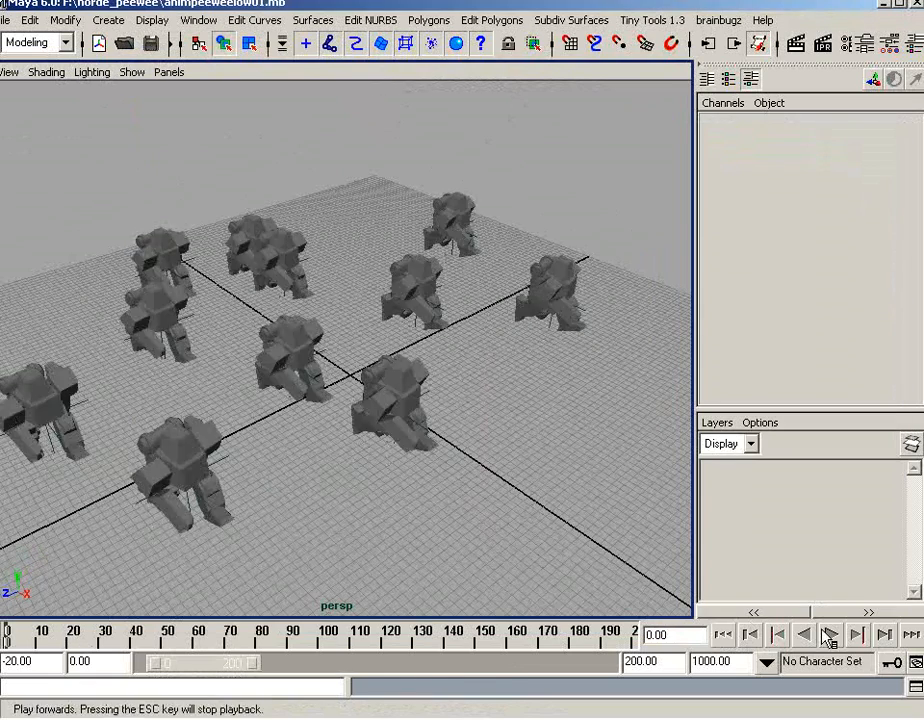
{"action": "left_click", "coordinate": [829, 635]}
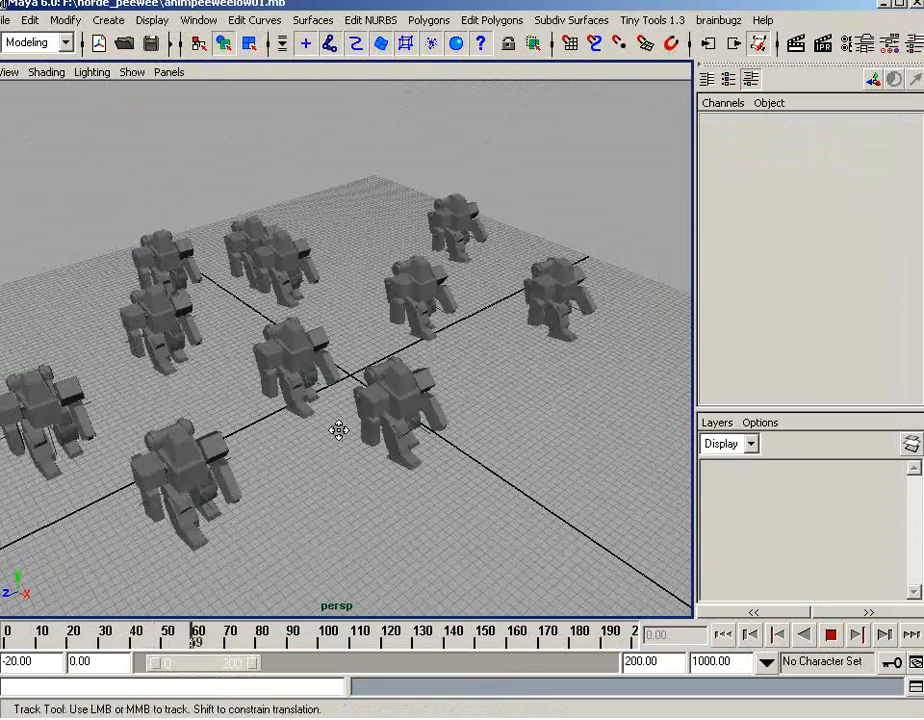
{"action": "middle_click_drag", "start_coordinate": [338, 429], "coordinate": [377, 431], "text": "alt"}
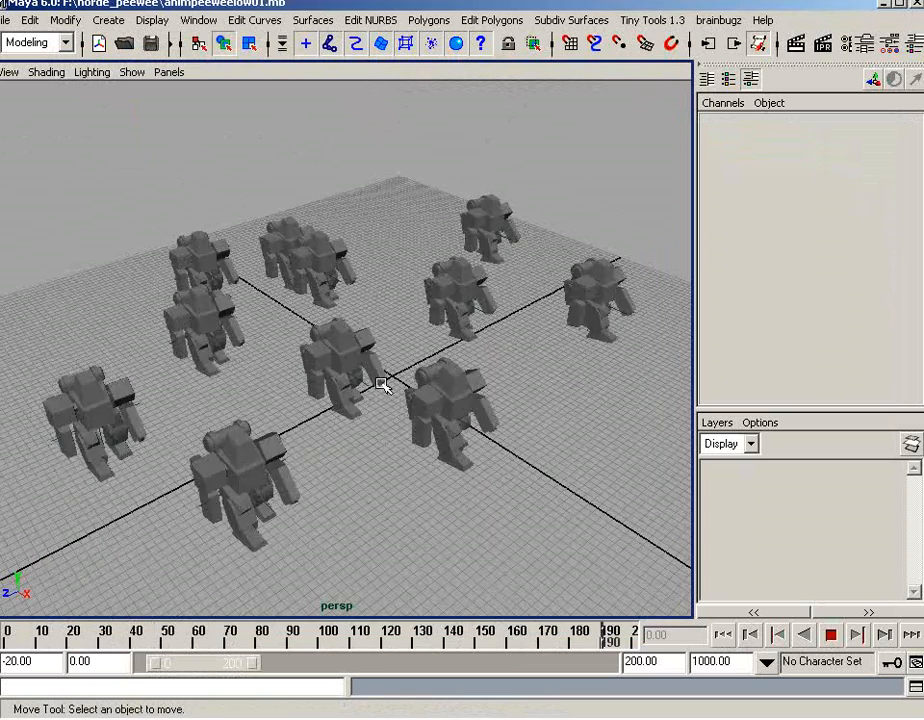
{"action": "left_click_drag", "start_coordinate": [378, 381], "coordinate": [359, 409], "text": "alt"}
{"action": "right_click_drag", "start_coordinate": [378, 357], "coordinate": [450, 419], "text": "alt"}
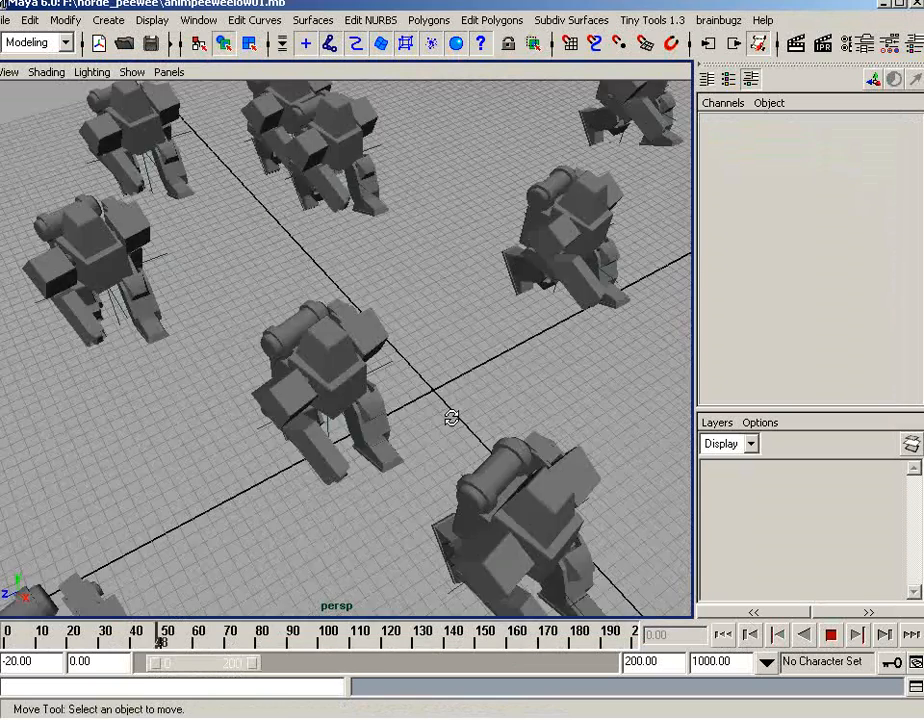
{"action": "left_click_drag", "start_coordinate": [450, 419], "coordinate": [516, 334], "text": "alt"}
{"action": "right_click_drag", "start_coordinate": [516, 334], "coordinate": [476, 295], "text": "alt"}
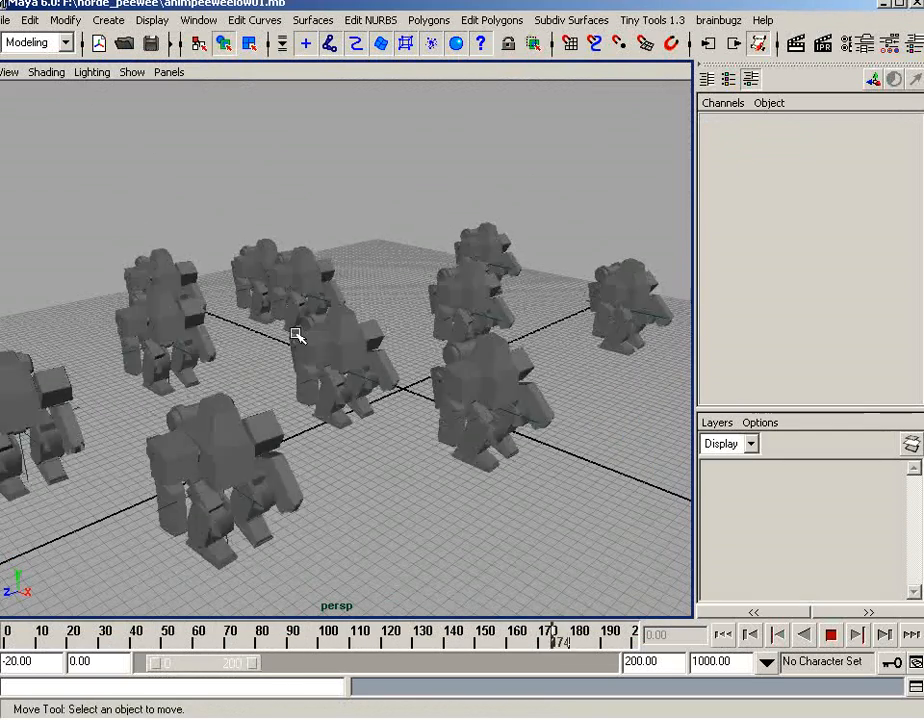
{"action": "left_click", "coordinate": [831, 636]}
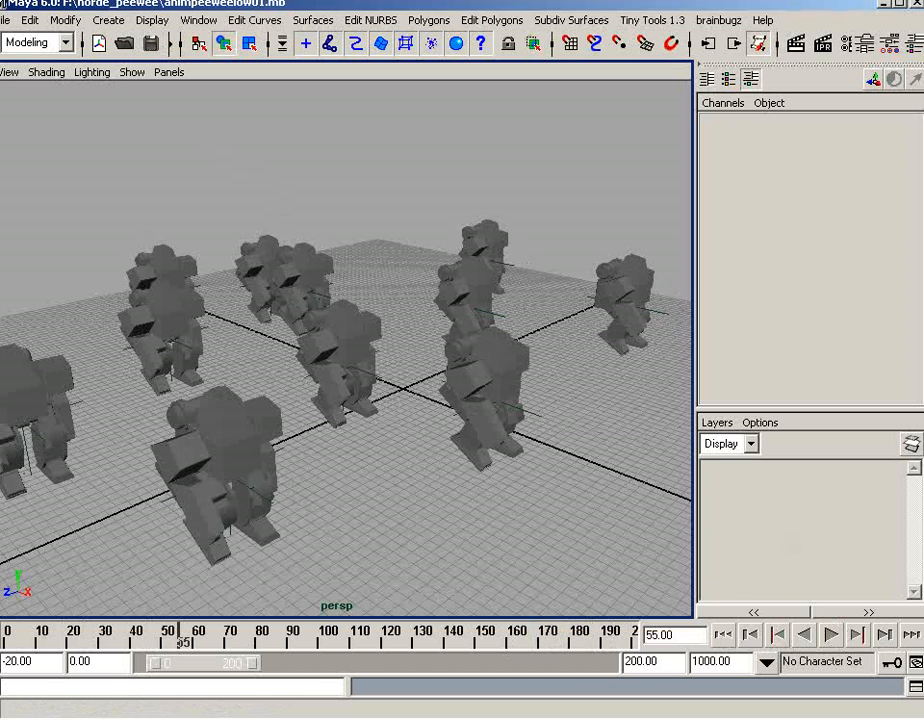
- Select instancer1 in the Outliner and open its attributes
{"action": "left_click", "coordinate": [402, 717]}
{"action": "left_click", "coordinate": [577, 337]}
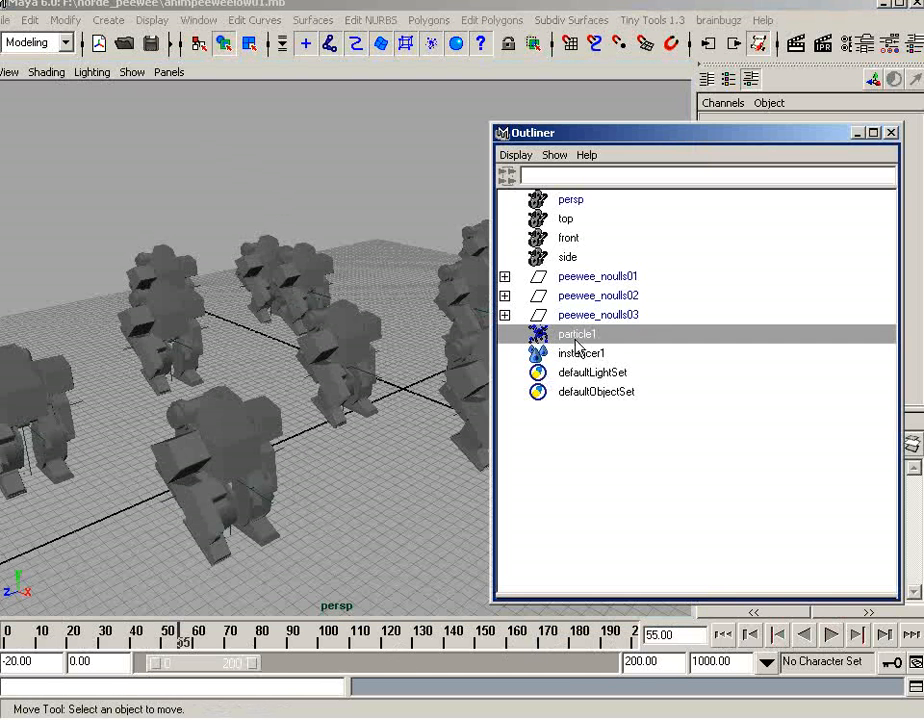
{"action": "left_click", "coordinate": [563, 356]}
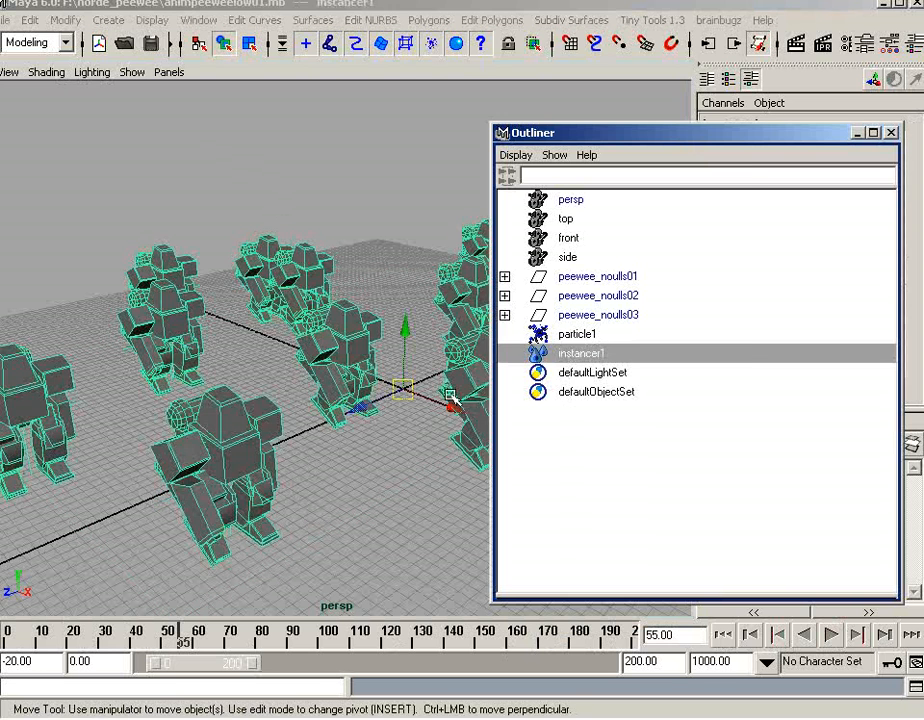
{"action": "right_click", "coordinate": [330, 349]}
{"action": "left_click", "coordinate": [345, 356]}
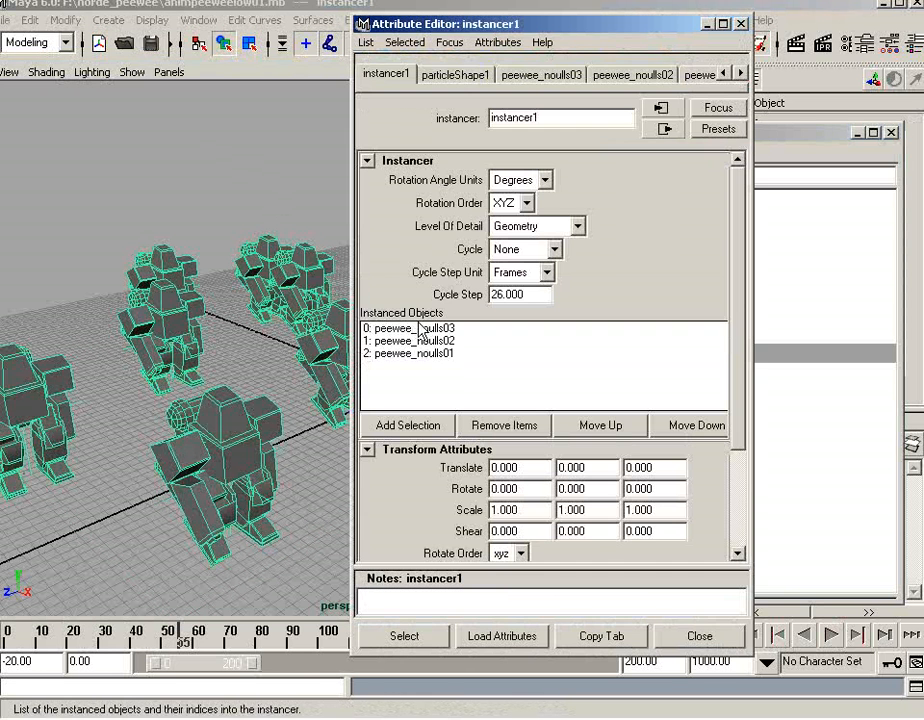
- Reorder the instanced objects to peewee_noulls01 at index 0, peewee_noulls02 at index 1 and peewee_noulls03 at index 2
{"action": "left_click", "coordinate": [431, 329]}
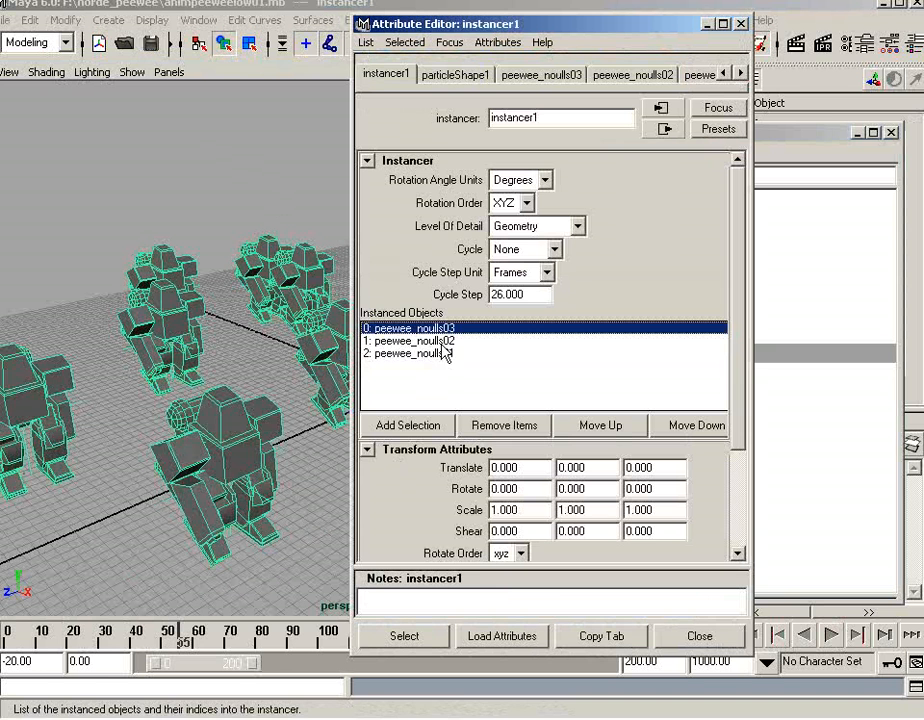
{"action": "left_click", "coordinate": [456, 354]}
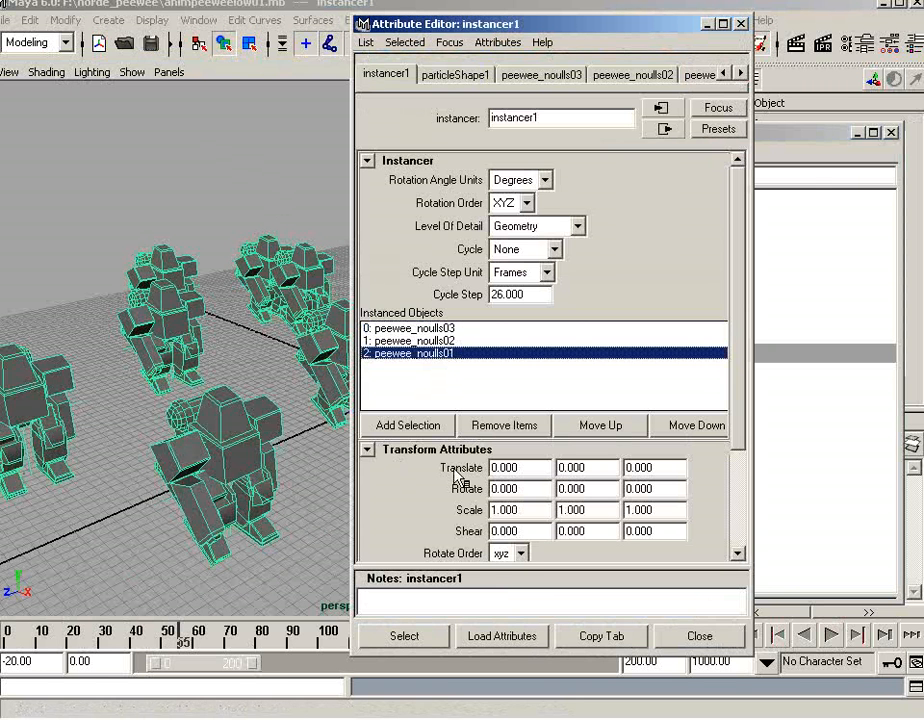
{"action": "left_click", "coordinate": [629, 434]}
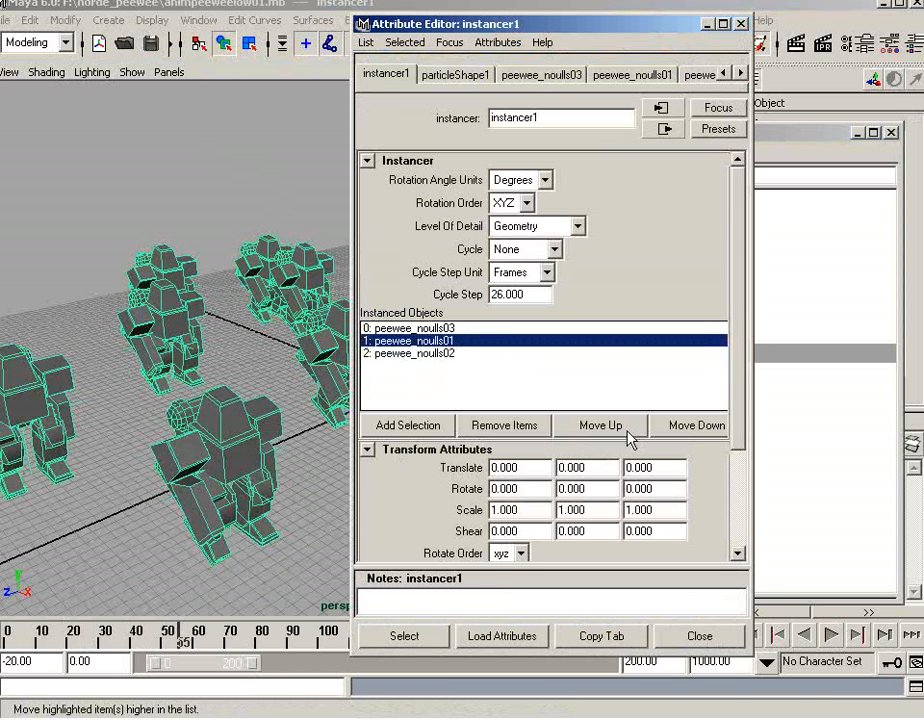
{"action": "left_click", "coordinate": [628, 433]}
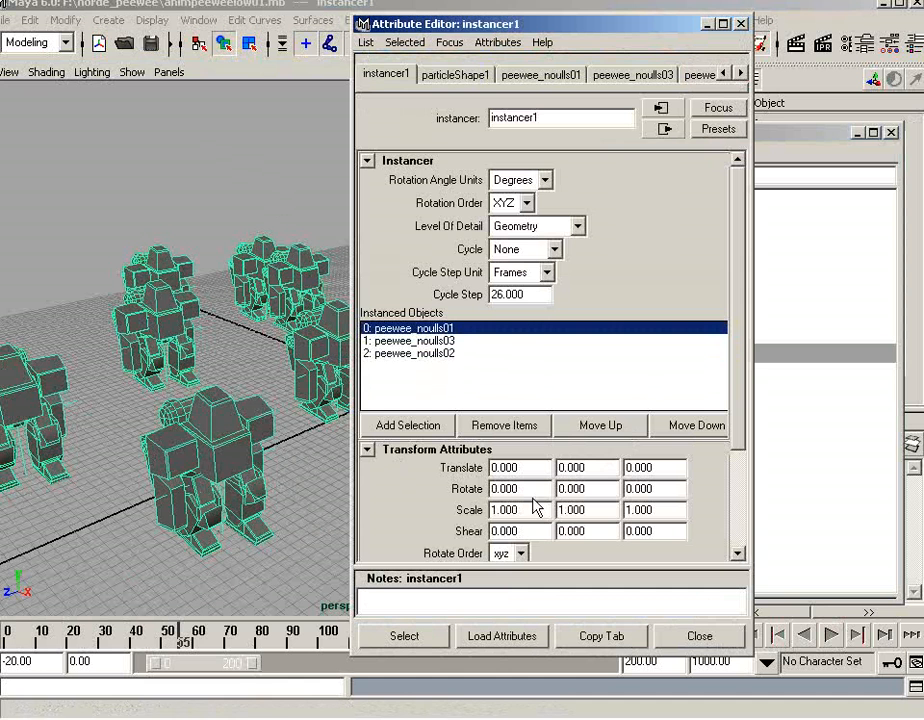
{"action": "left_click", "coordinate": [452, 341]}
{"action": "left_click", "coordinate": [684, 428]}
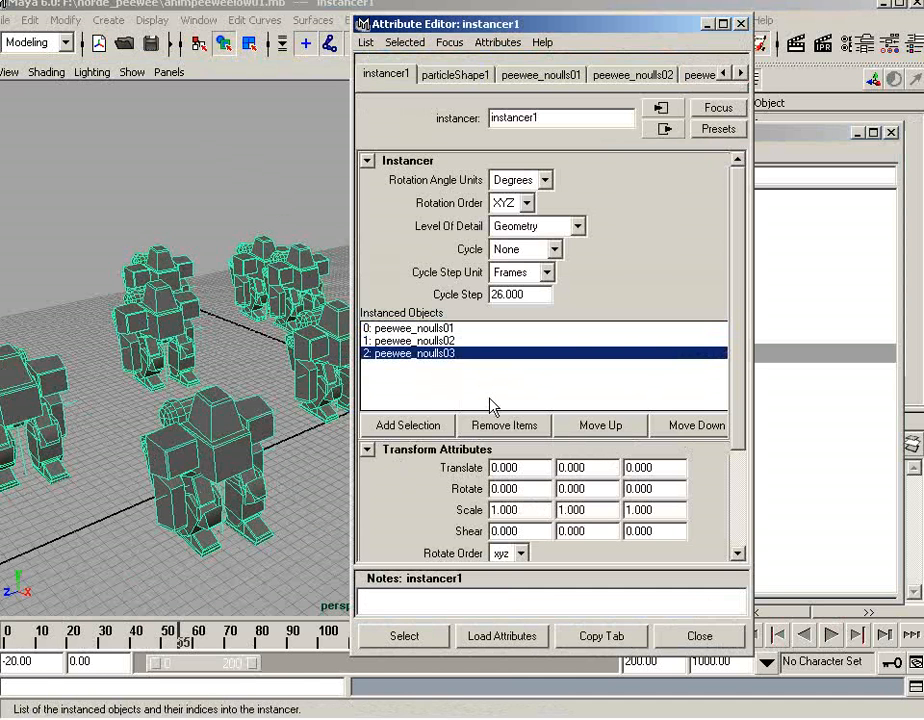
- Review the three instanced object indices and the Cycle options, keeping Cycle at None, and close the Attribute Editor and Outliner
{"action": "left_click", "coordinate": [448, 328]}
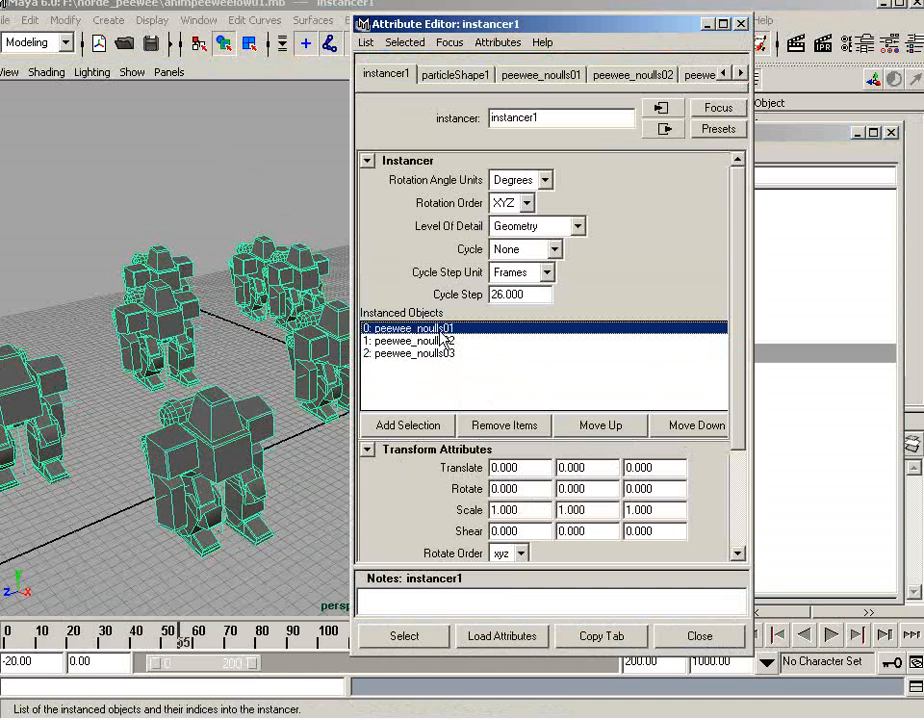
{"action": "left_click", "coordinate": [441, 342]}
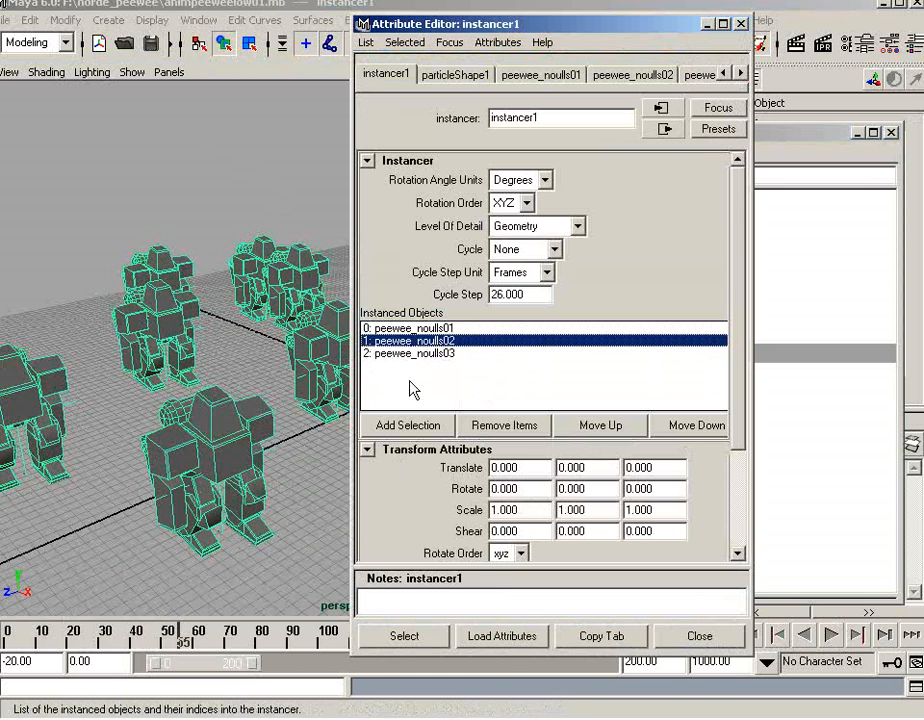
{"action": "left_click", "coordinate": [421, 354]}
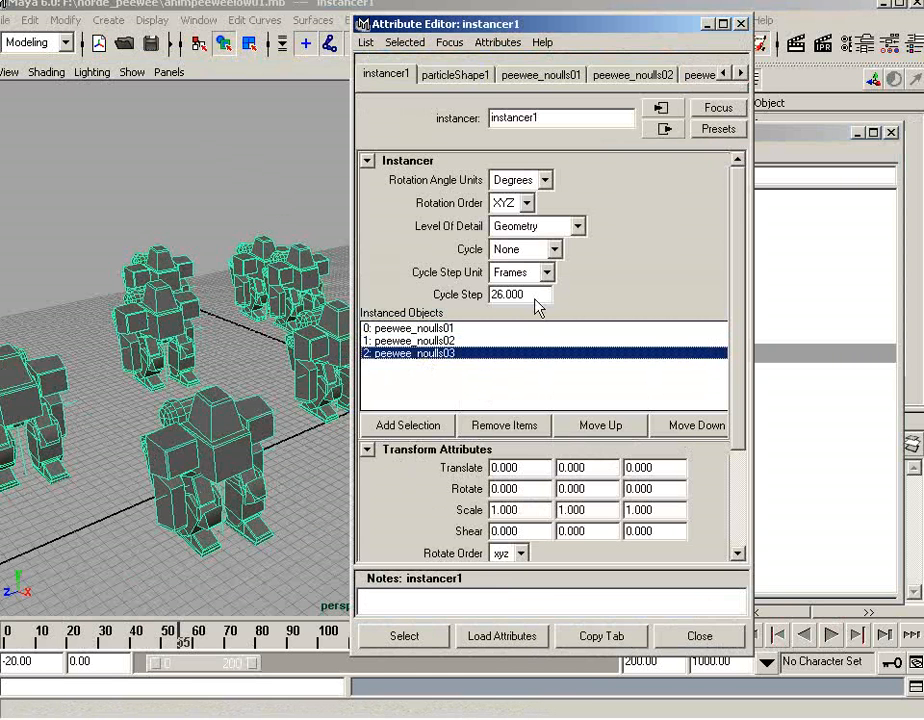
{"action": "left_click", "coordinate": [555, 250]}
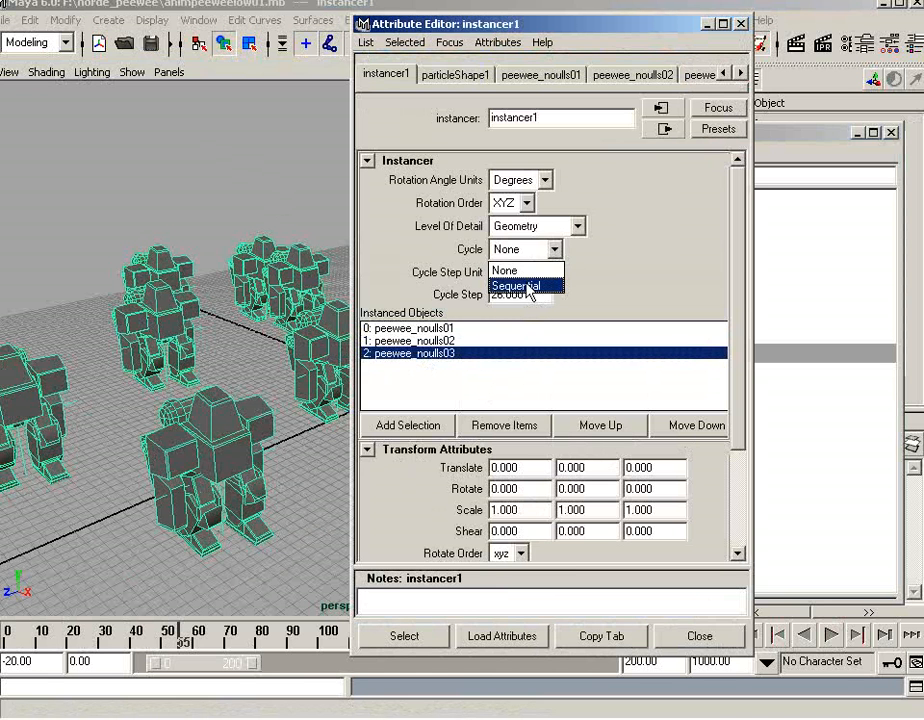
{"action": "left_click", "coordinate": [521, 273]}
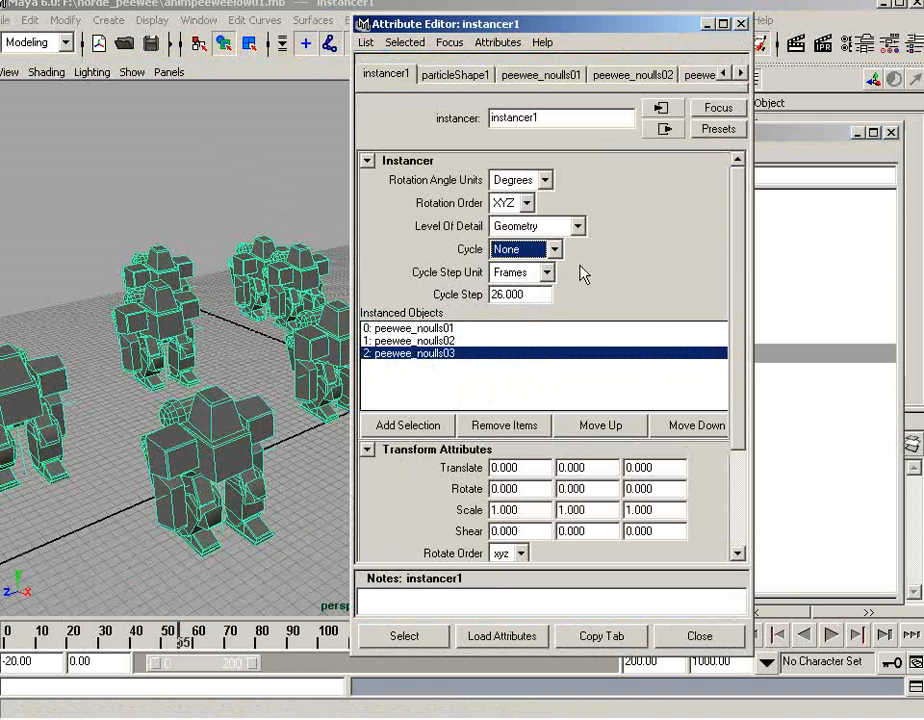
{"action": "left_click", "coordinate": [740, 23]}
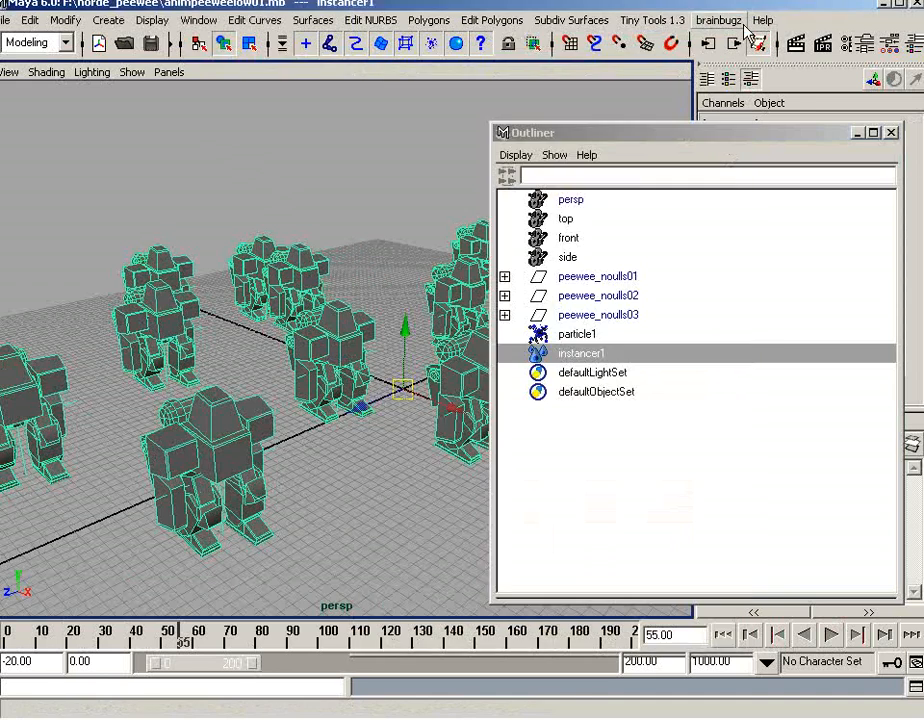
{"action": "left_click", "coordinate": [891, 132]}
- Select the particle object and add a uniform field to it
{"action": "left_click_drag", "start_coordinate": [640, 230], "coordinate": [668, 385], "text": "alt"}
{"action": "left_click", "coordinate": [586, 176]}
{"action": "right_click_drag", "start_coordinate": [668, 385], "coordinate": [466, 264], "text": "alt"}
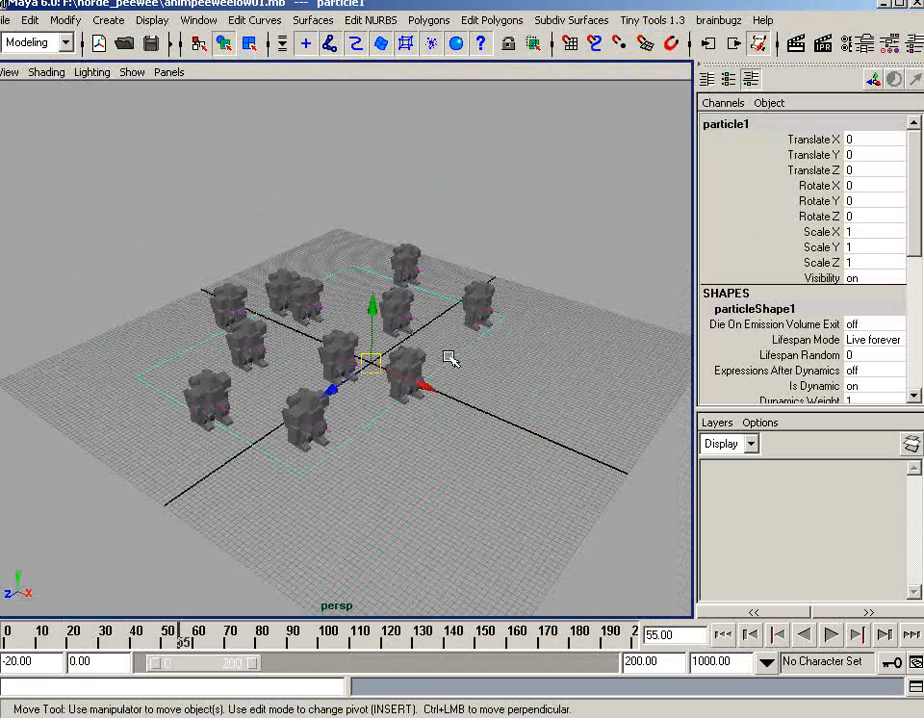
{"action": "key", "text": "space"}
{"action": "left_click_drag", "start_coordinate": [430, 464], "coordinate": [443, 586]}
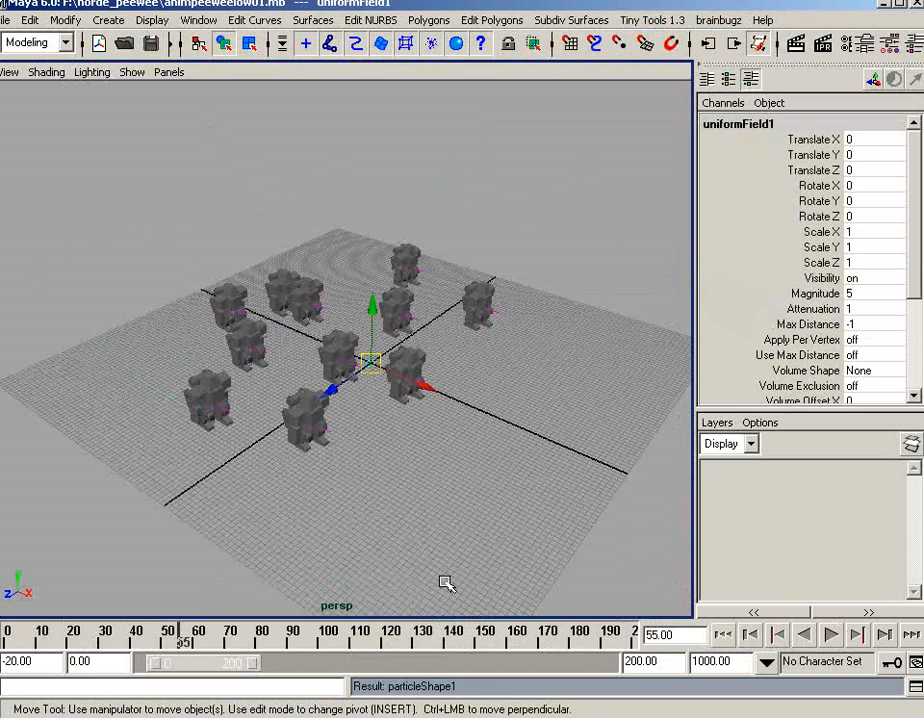
- Set the uniform field's Magnitude to 0.5 and its Attenuation to 0
{"action": "left_click", "coordinate": [856, 292]}
{"action": "type", "text": "."}
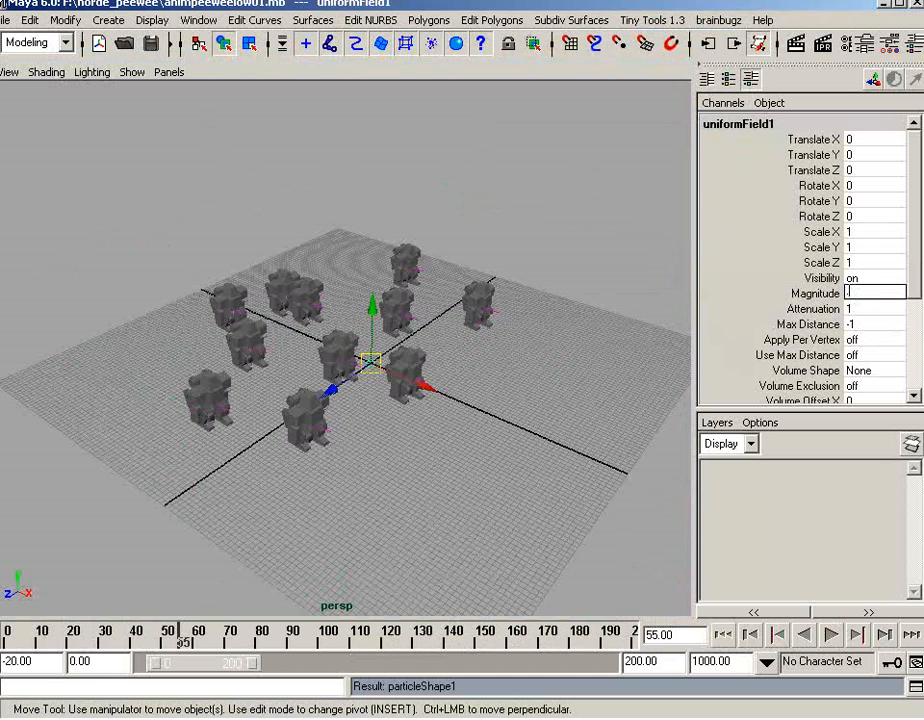
{"action": "type", "text": "5"}
{"action": "key", "text": "Return"}
{"action": "left_click", "coordinate": [878, 309]}
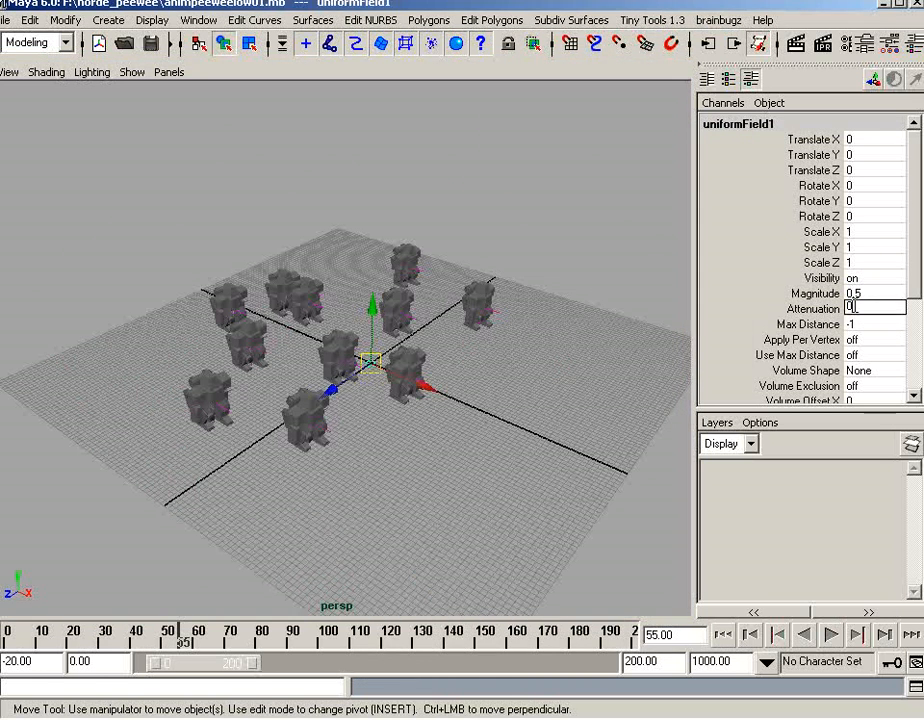
{"action": "type", "text": "0"}
{"action": "key", "text": "Return"}
{"action": "scroll", "coordinate": [880, 310], "scroll_direction": "down", "scroll_amount": 5}
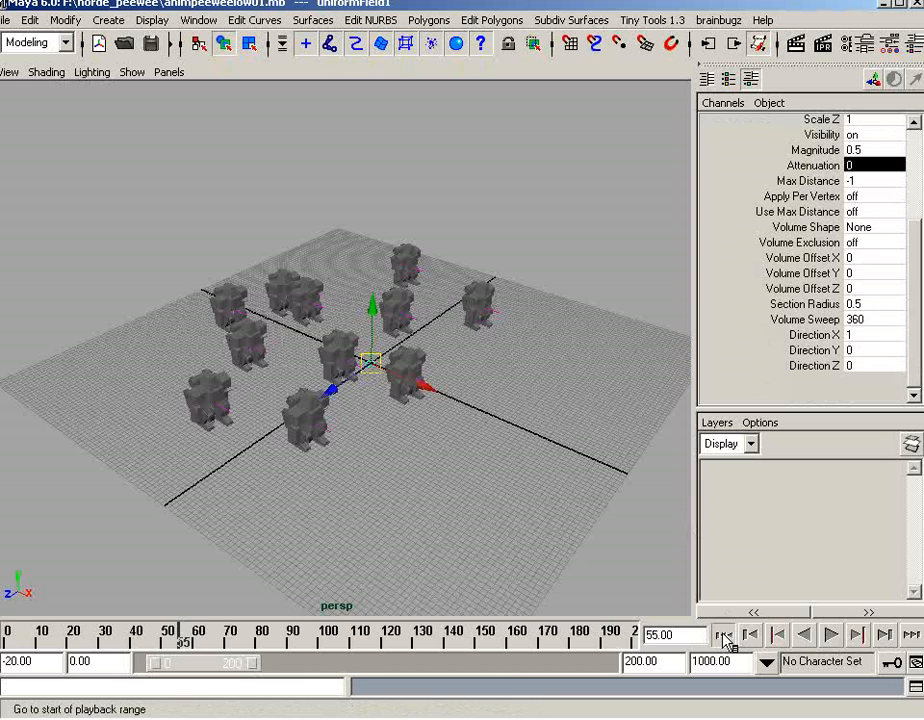
- Play the simulation from the start to watch the robots' movement, stop at frame 152 and select the particle object
{"action": "left_click", "coordinate": [722, 635]}
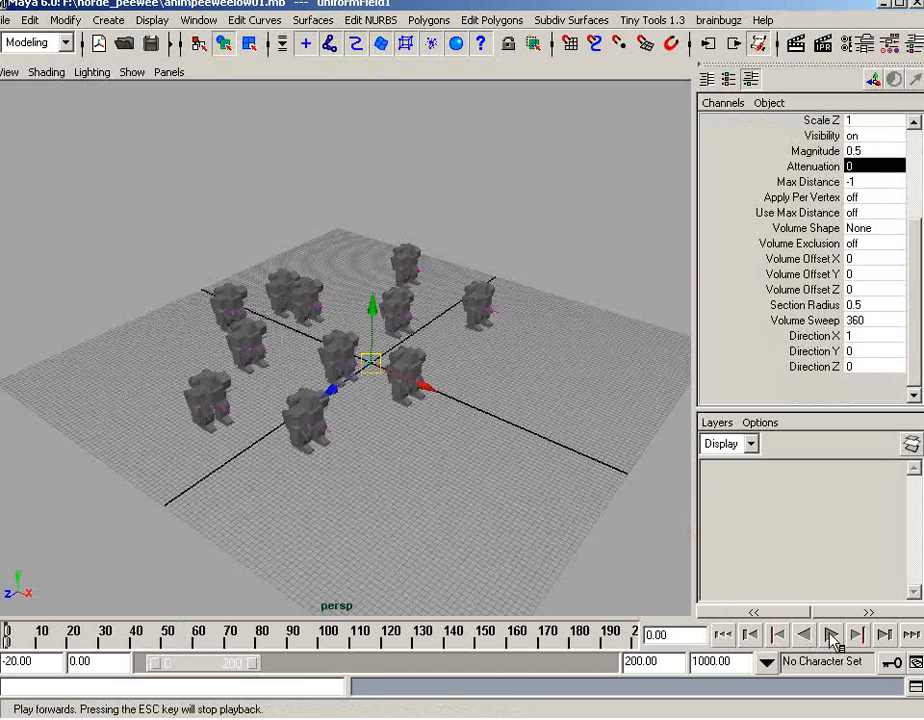
{"action": "left_click", "coordinate": [831, 635]}
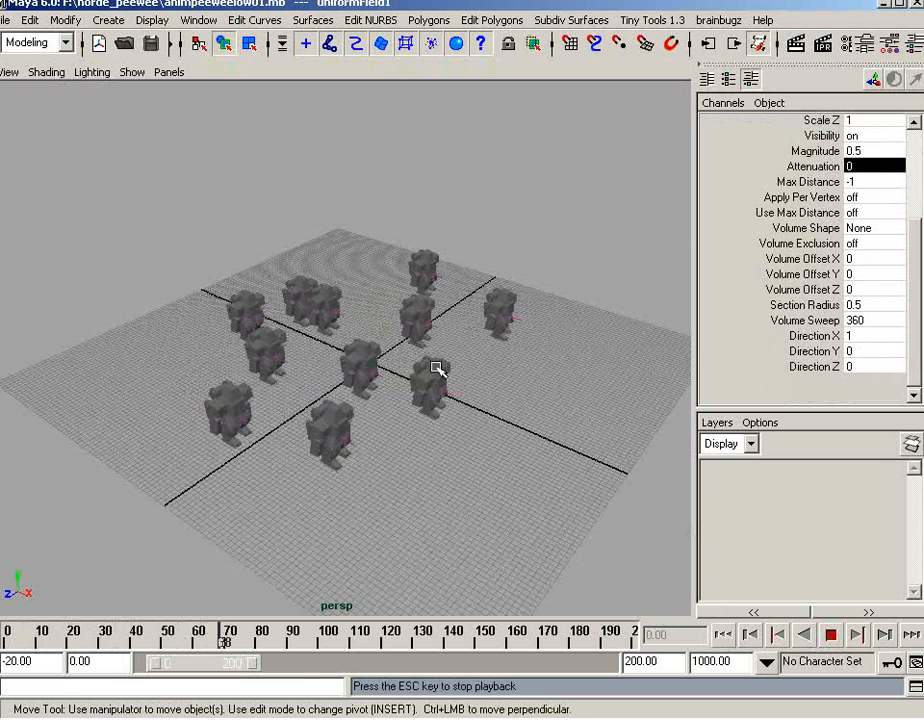
{"action": "left_click", "coordinate": [836, 638]}
{"action": "left_click", "coordinate": [557, 469]}
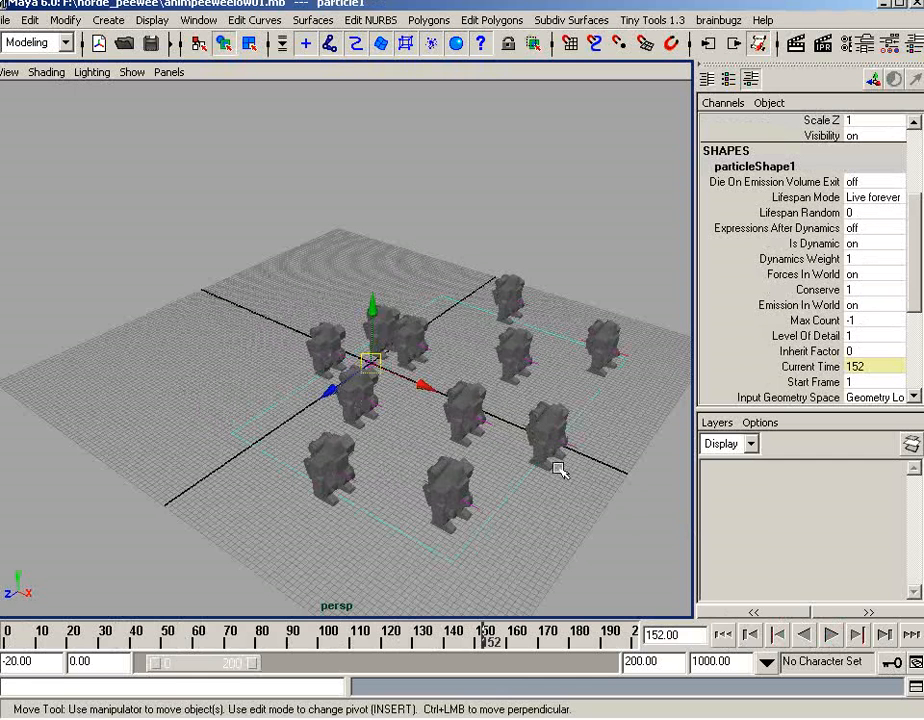
- Set the AimDirection of particleShape1's instancer rotation options to velocity
{"action": "right_click_drag", "start_coordinate": [462, 422], "coordinate": [460, 496]}
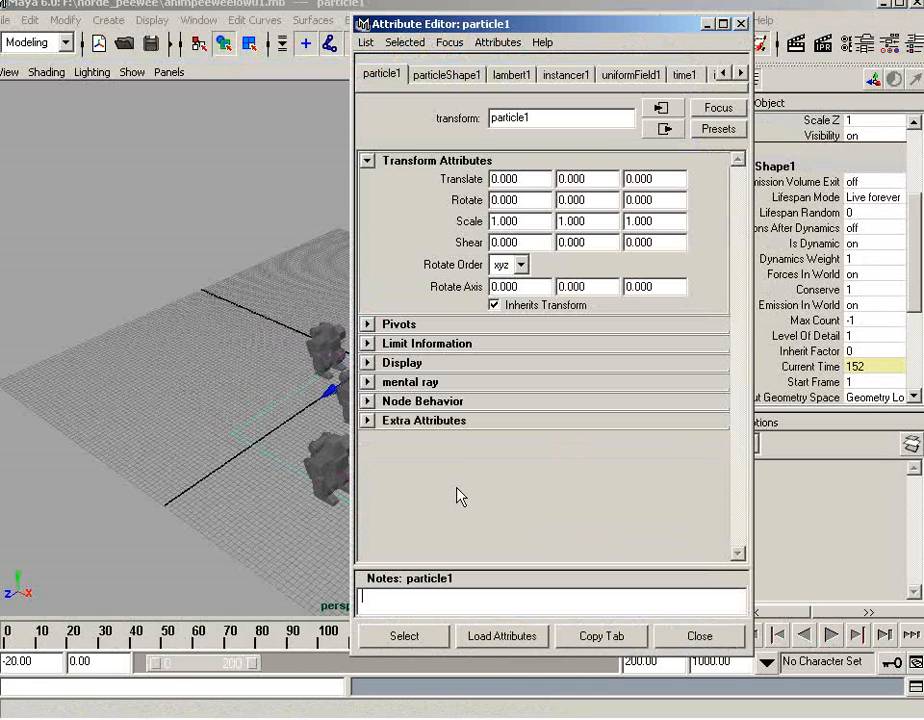
{"action": "left_click", "coordinate": [468, 76]}
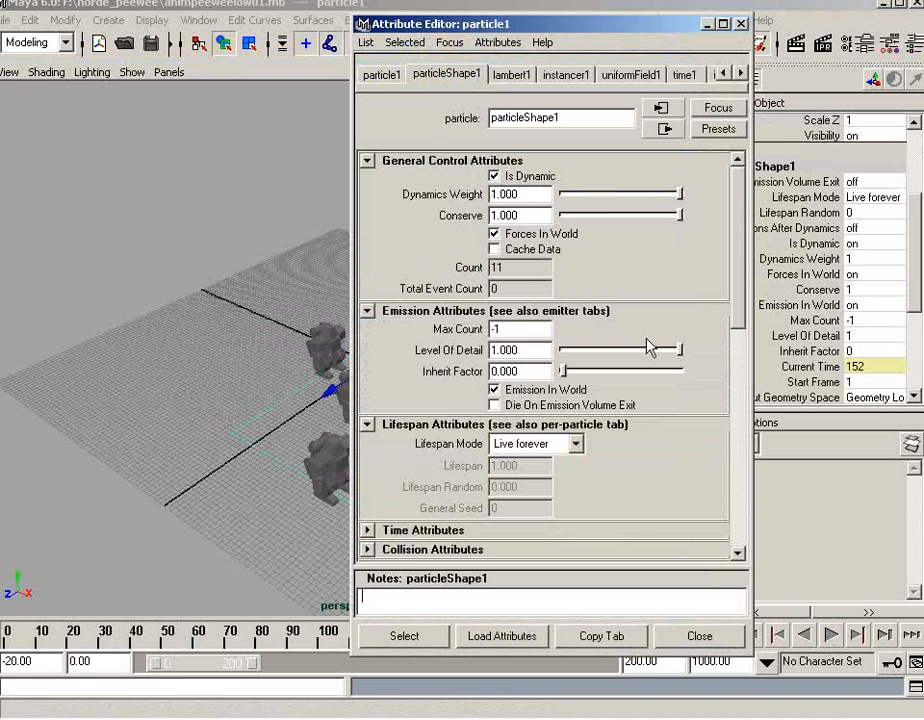
{"action": "left_click_drag", "start_coordinate": [733, 316], "coordinate": [747, 435]}
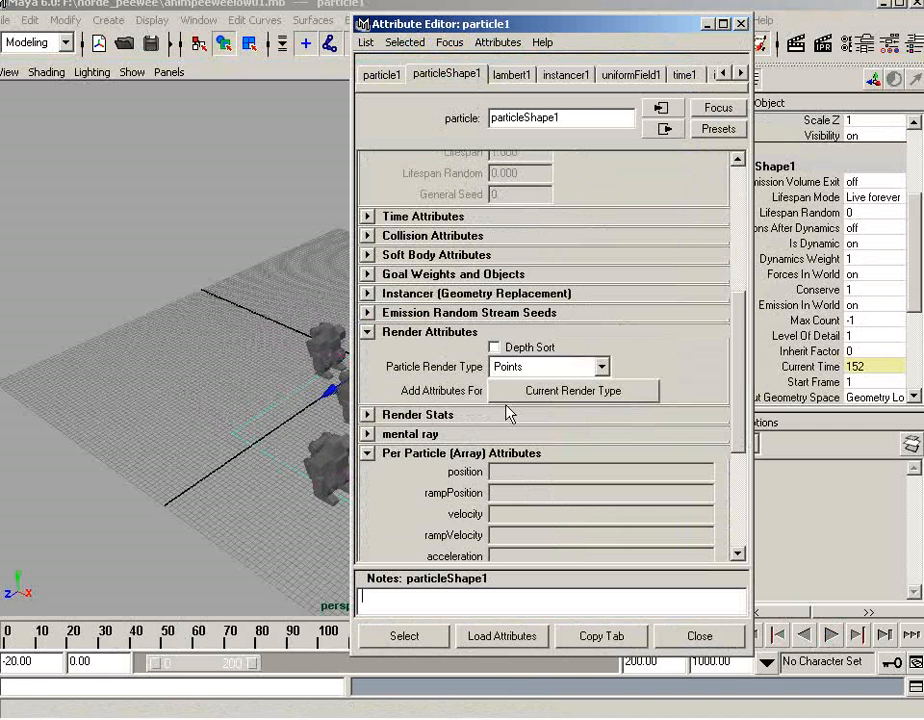
{"action": "left_click", "coordinate": [368, 293]}
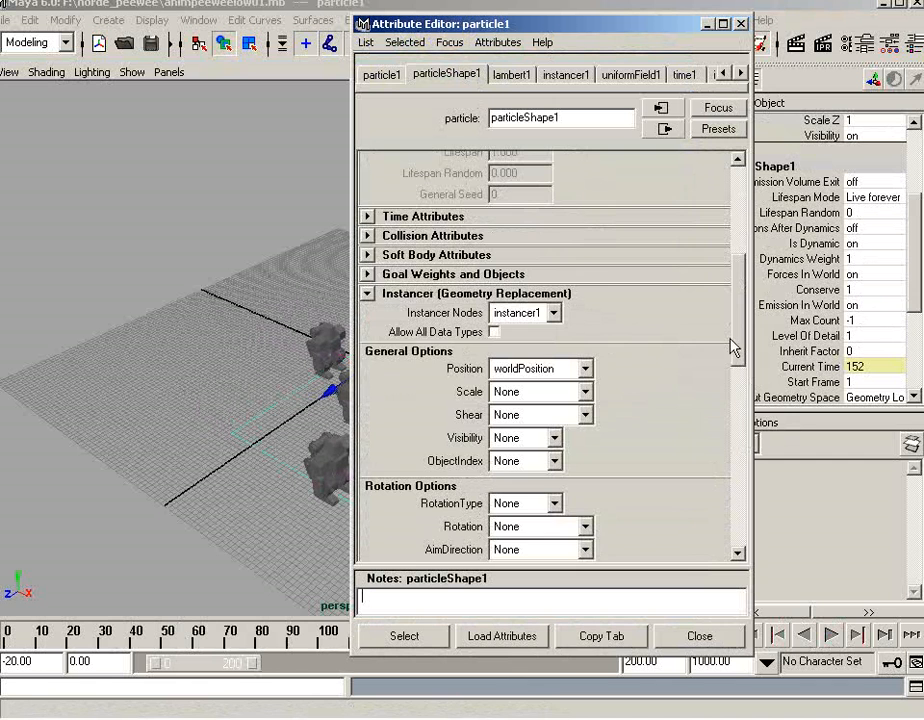
{"action": "left_click_drag", "start_coordinate": [734, 347], "coordinate": [737, 398]}
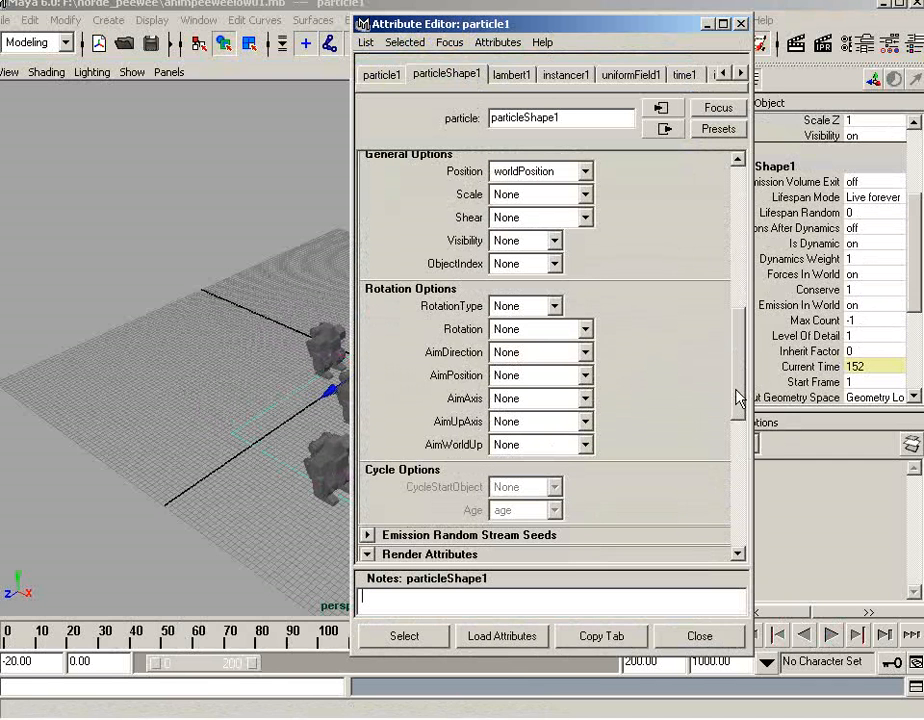
{"action": "left_click", "coordinate": [585, 352]}
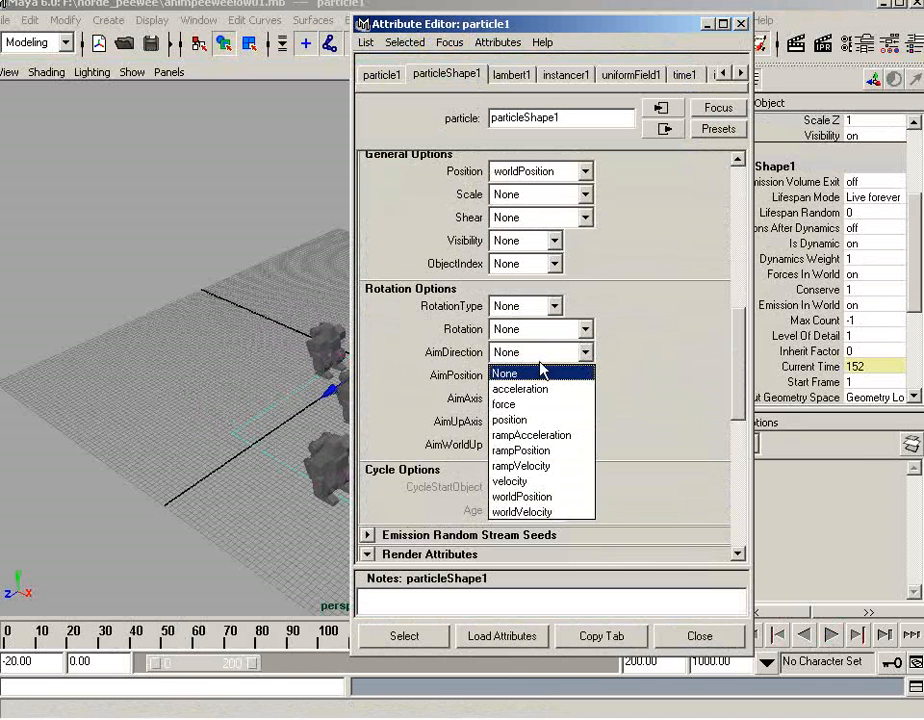
{"action": "left_click", "coordinate": [538, 482]}
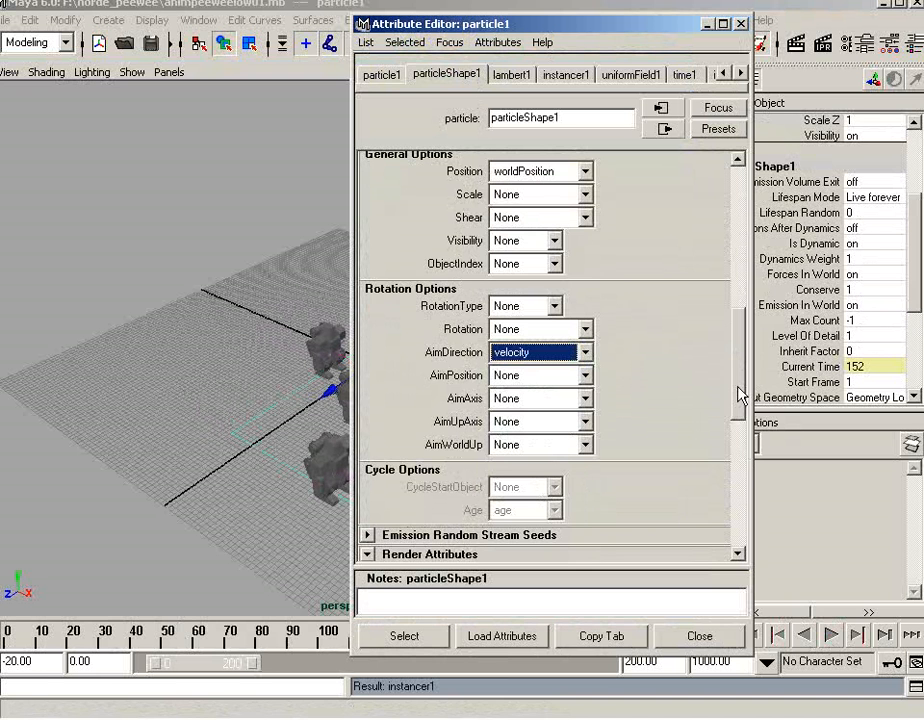
- Add a per-particle float attribute named num_instance to particleShape1, keeping the initial state attribute option on
{"action": "left_click_drag", "start_coordinate": [739, 393], "coordinate": [748, 468]}
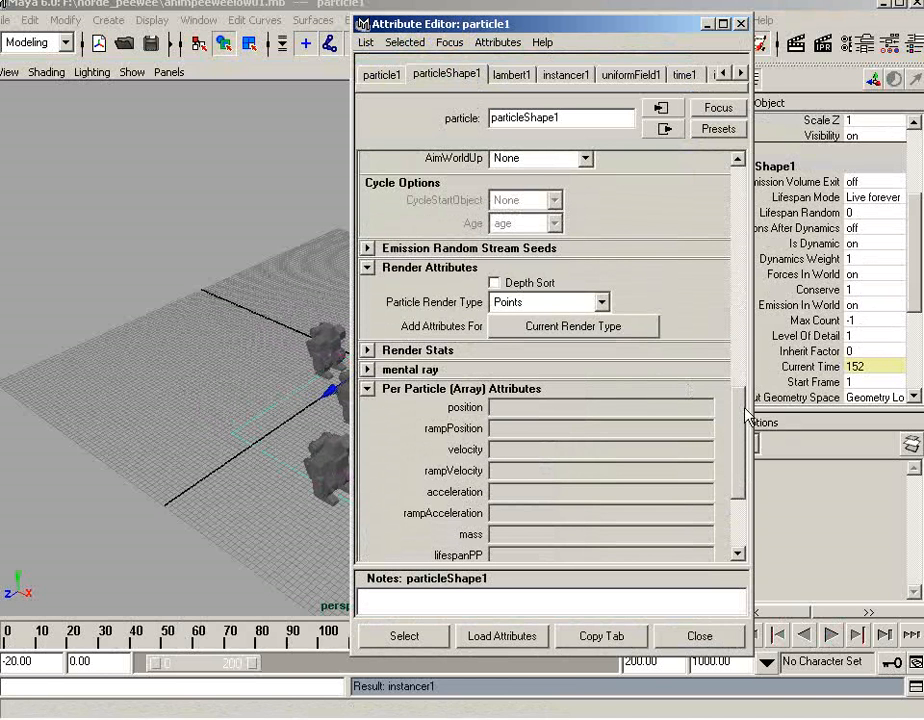
{"action": "scroll", "coordinate": [742, 415], "scroll_direction": "down", "scroll_amount": 4}
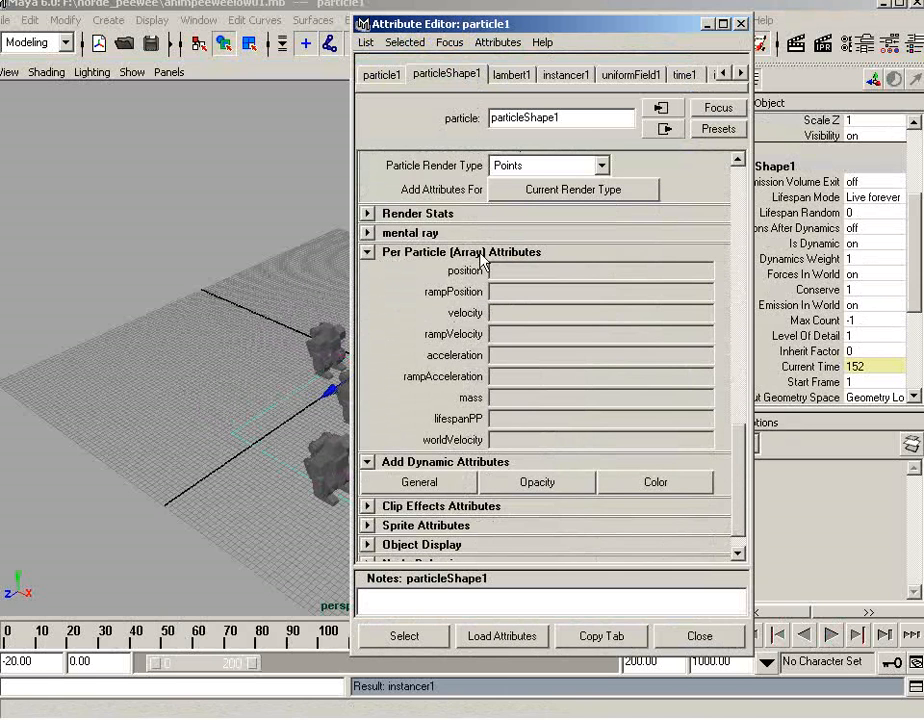
{"action": "left_click", "coordinate": [389, 482]}
{"action": "left_click", "coordinate": [292, 193]}
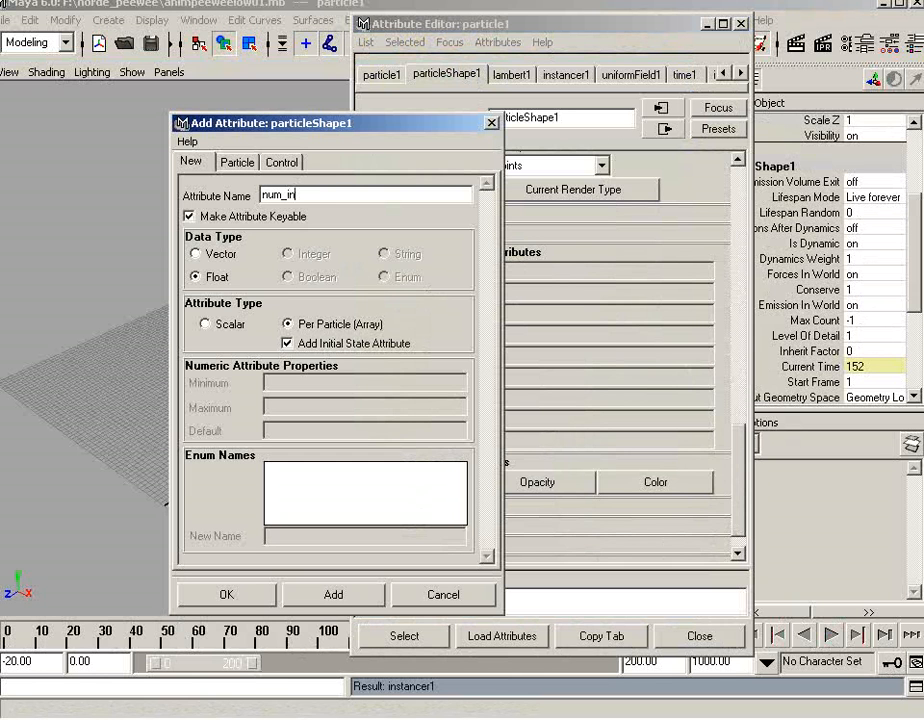
{"action": "type", "text": "num_instance"}
{"action": "left_click", "coordinate": [217, 594]}
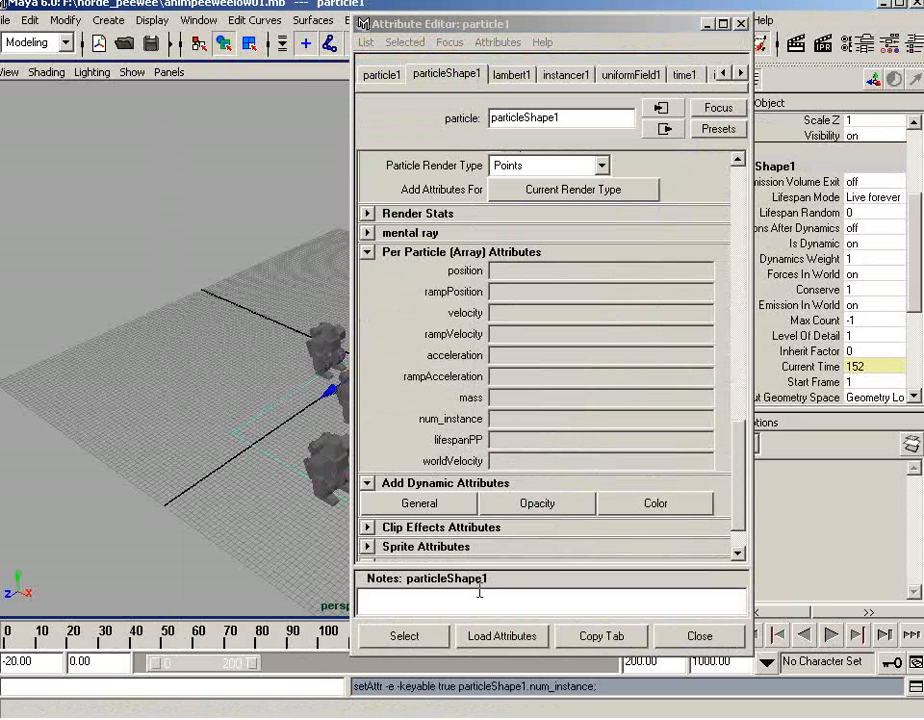
- Open the Runtime Before Dynamics expression for the num_instance attribute and reposition the Expression Editor so it is fully visible
{"action": "right_click", "coordinate": [500, 424]}
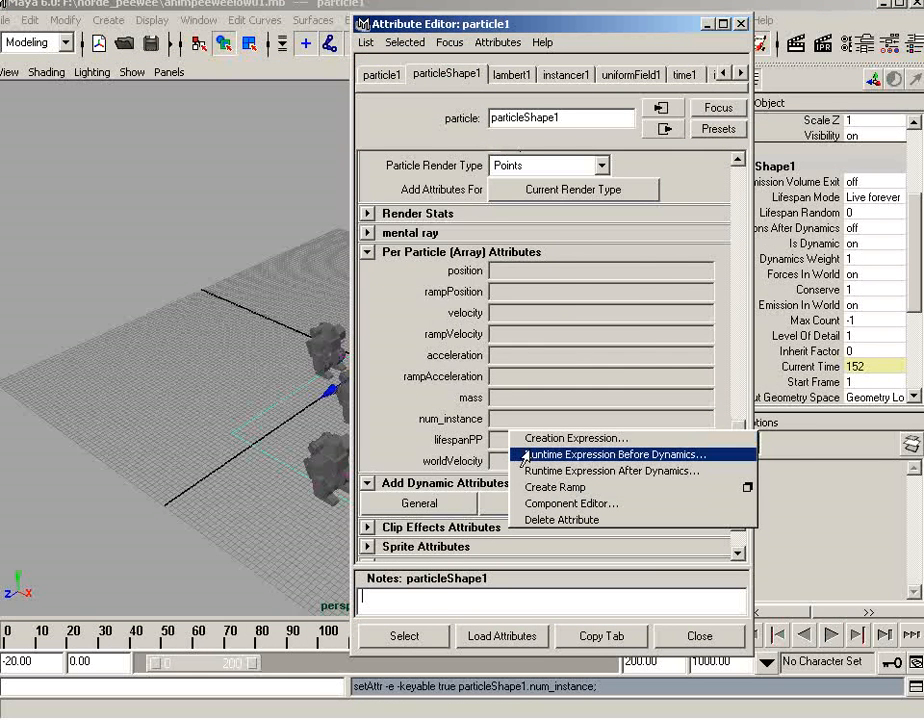
{"action": "left_click", "coordinate": [521, 458]}
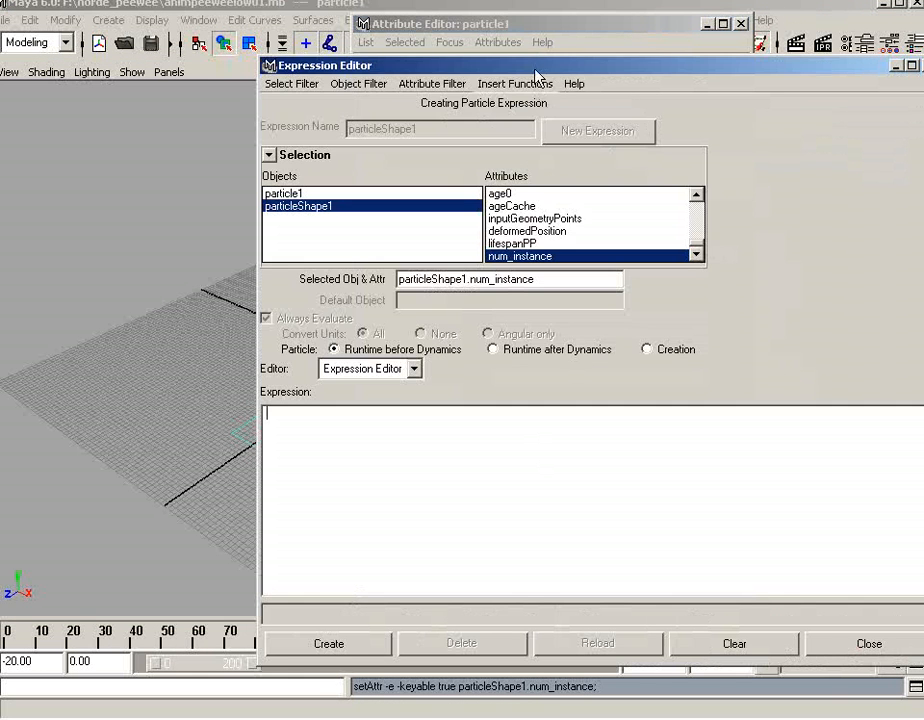
{"action": "left_click_drag", "start_coordinate": [537, 72], "coordinate": [388, 58]}
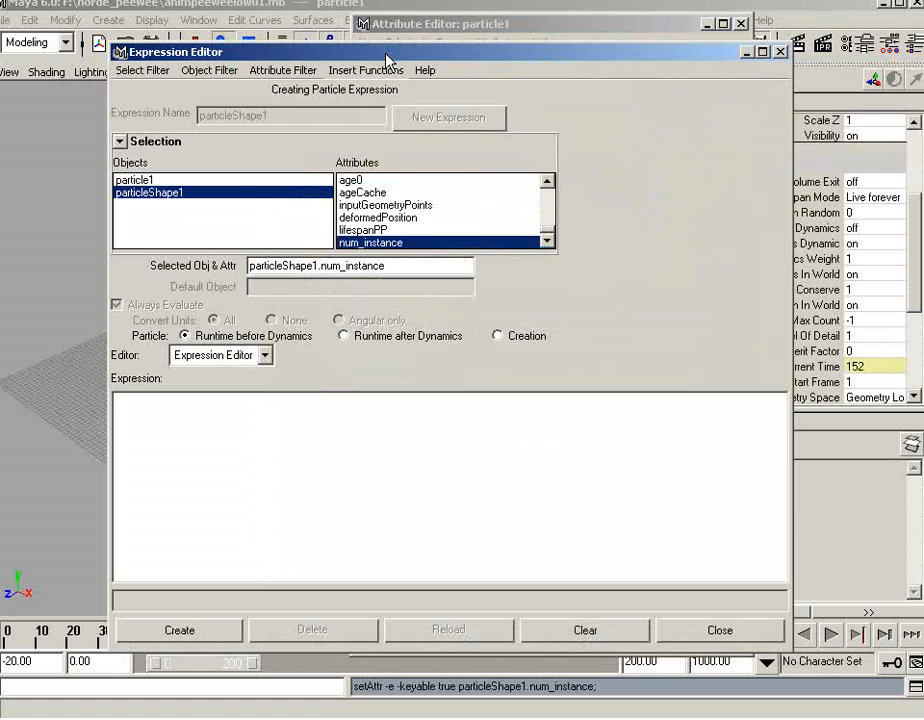
- Switch to Notepad and remove the file link and empty lines from the text document
{"action": "key", "text": "alt+Tab"}
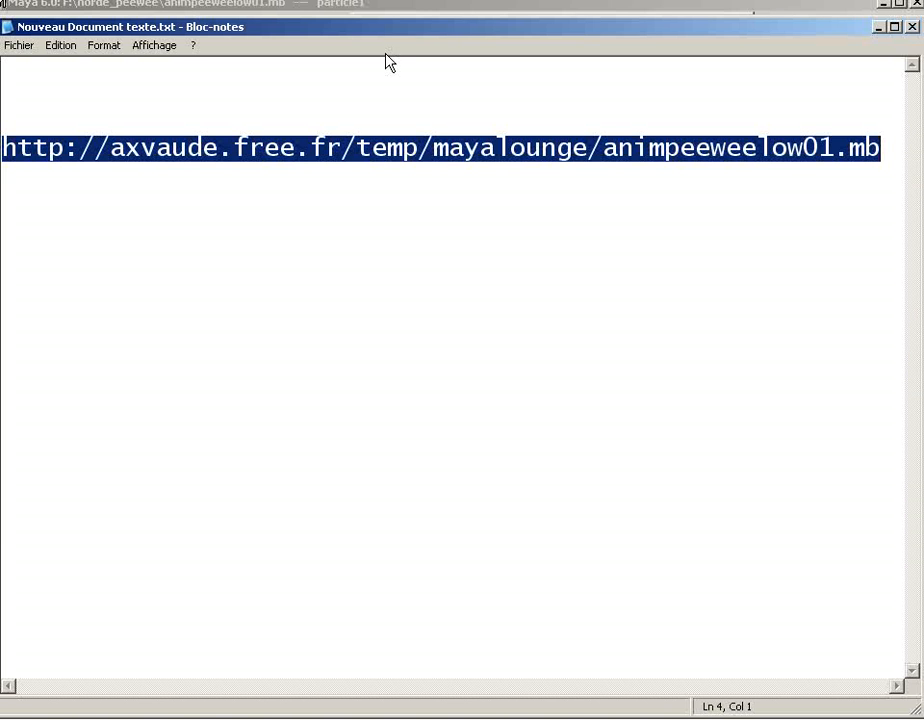
{"action": "key", "text": "ctrl+x"}
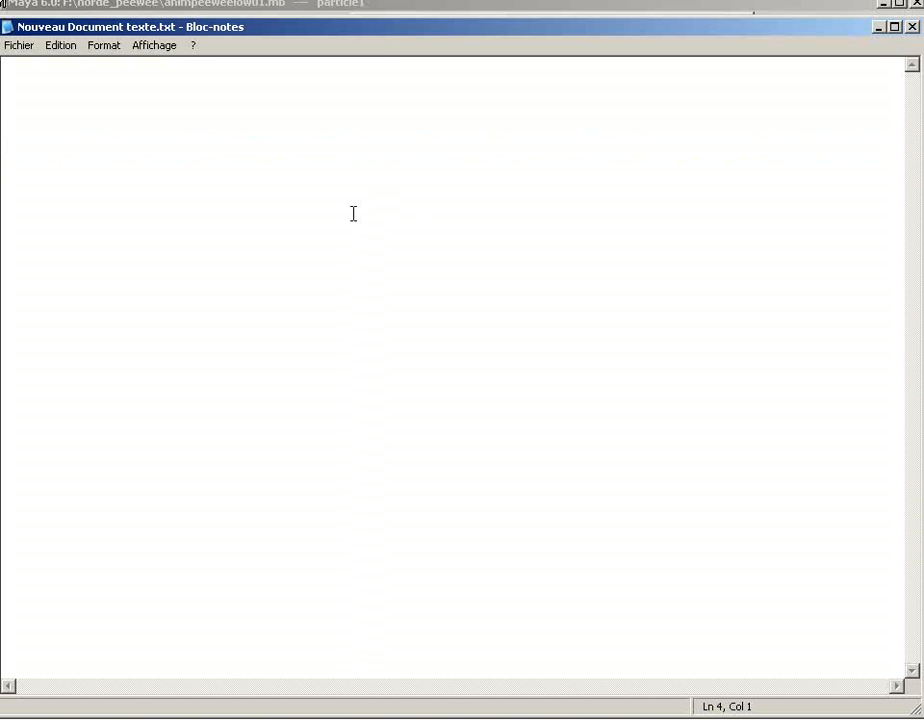
{"action": "key", "text": "BackSpace"}
{"action": "key", "text": "BackSpace"}
{"action": "key", "text": "BackSpace"}
- Write the three-line expression "if (velocity>0.5) { num_instance=2; }" in the empty document
{"action": "type", "text": "if (velo"}
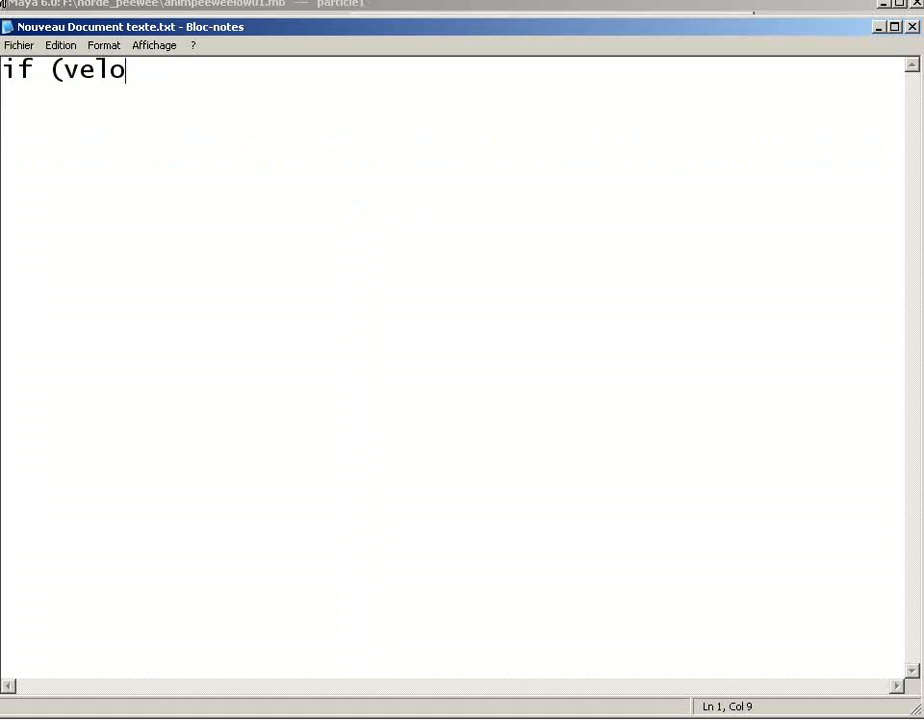
{"action": "type", "text": "city"}
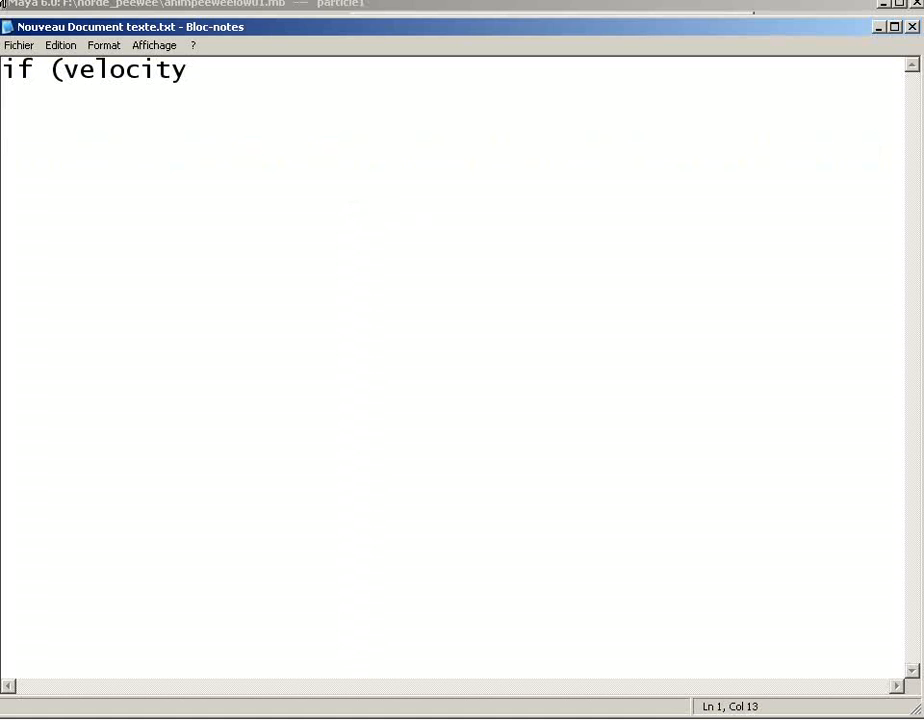
{"action": "type", "text": ">0.5"}
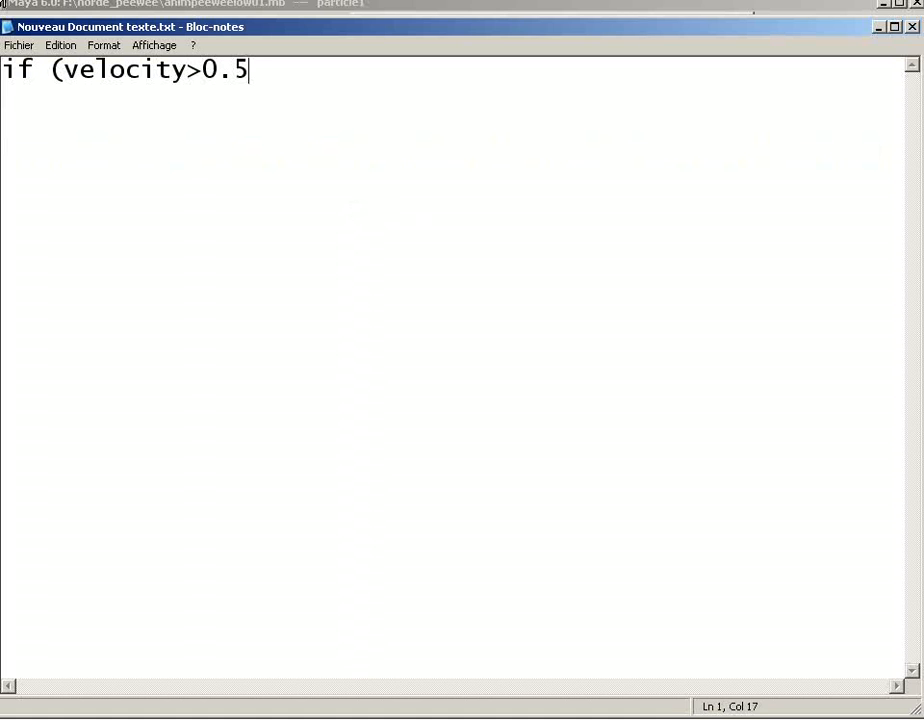
{"action": "type", "text": ") {"}
{"action": "key", "text": "Return"}
{"action": "type", "text": "num"}
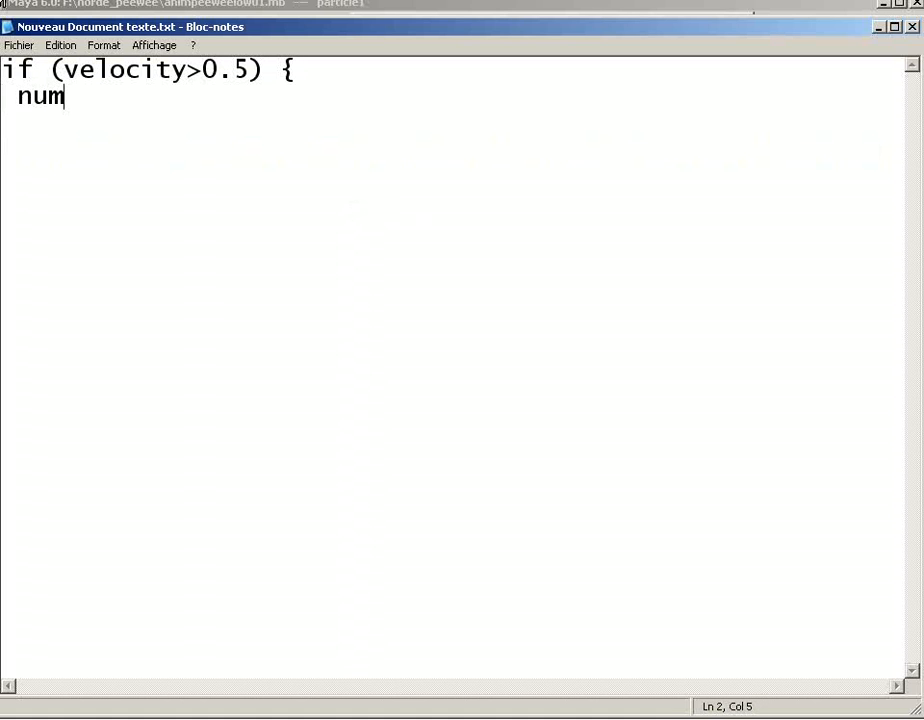
{"action": "type", "text": "_instance"}
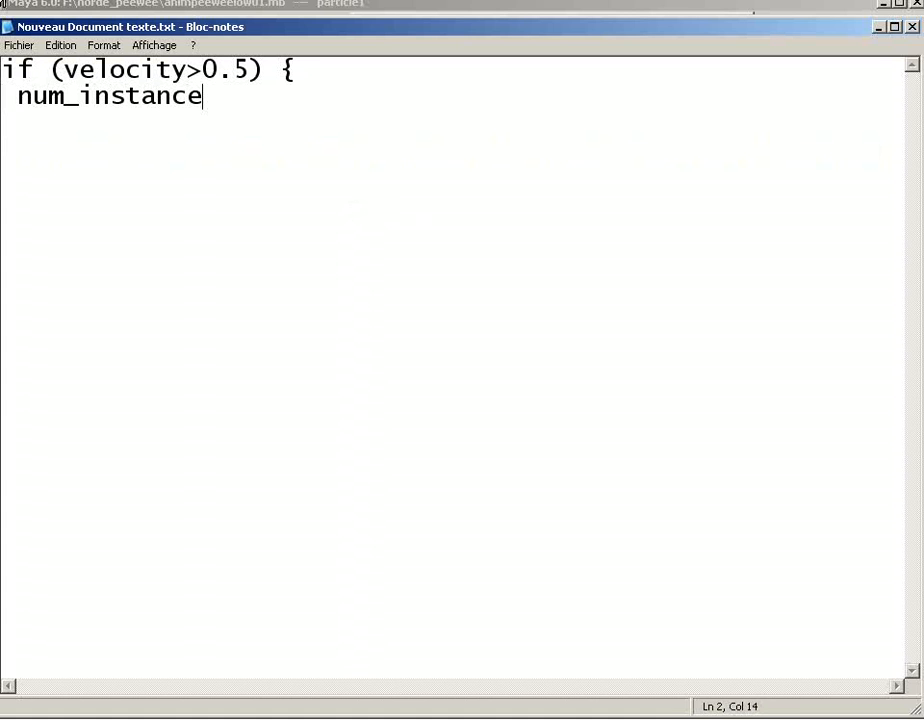
{"action": "type", "text": "=2;"}
{"action": "key", "text": "Return"}
{"action": "type", "text": "}"}
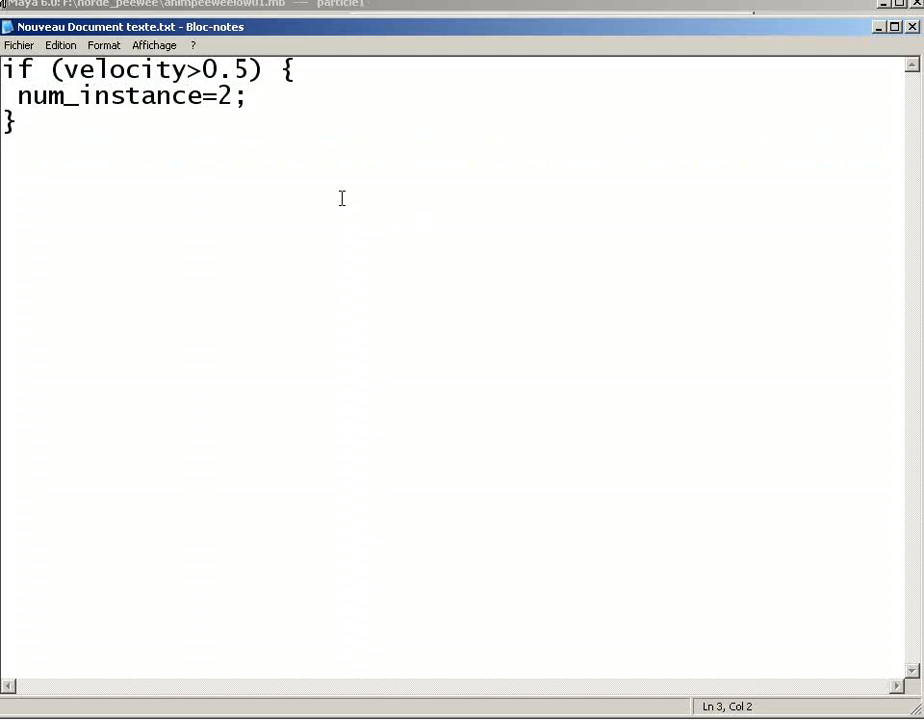
- Copy the whole expression into Maya's Expression Editor, create it for num_instance as Runtime before Dynamics and close the editor
{"action": "left_click_drag", "start_coordinate": [25, 119], "coordinate": [3, 68]}
{"action": "right_click", "coordinate": [33, 80]}
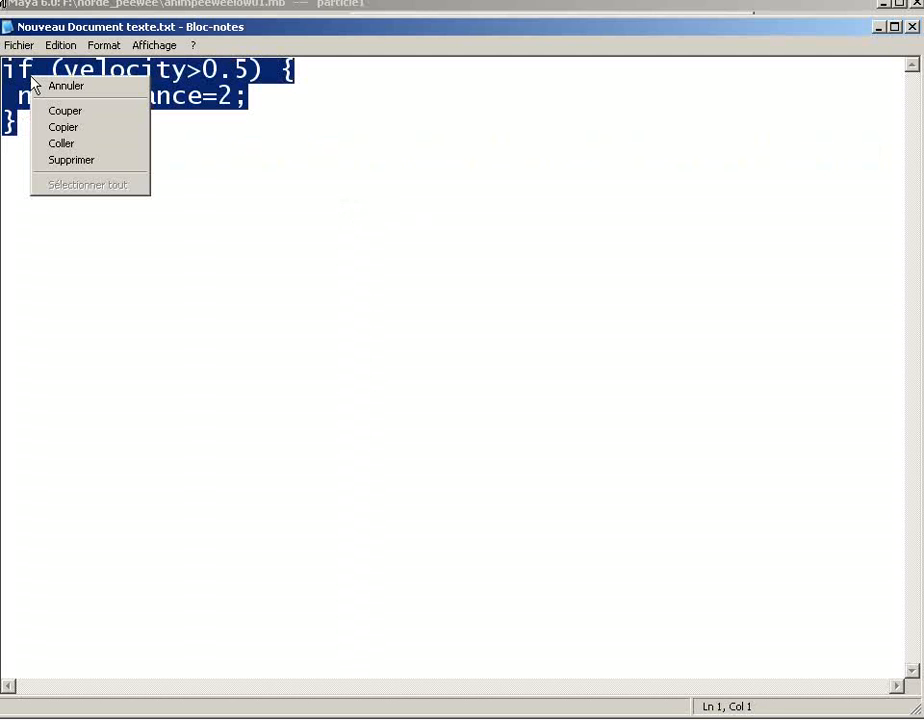
{"action": "left_click", "coordinate": [62, 127]}
{"action": "left_click", "coordinate": [252, 8]}
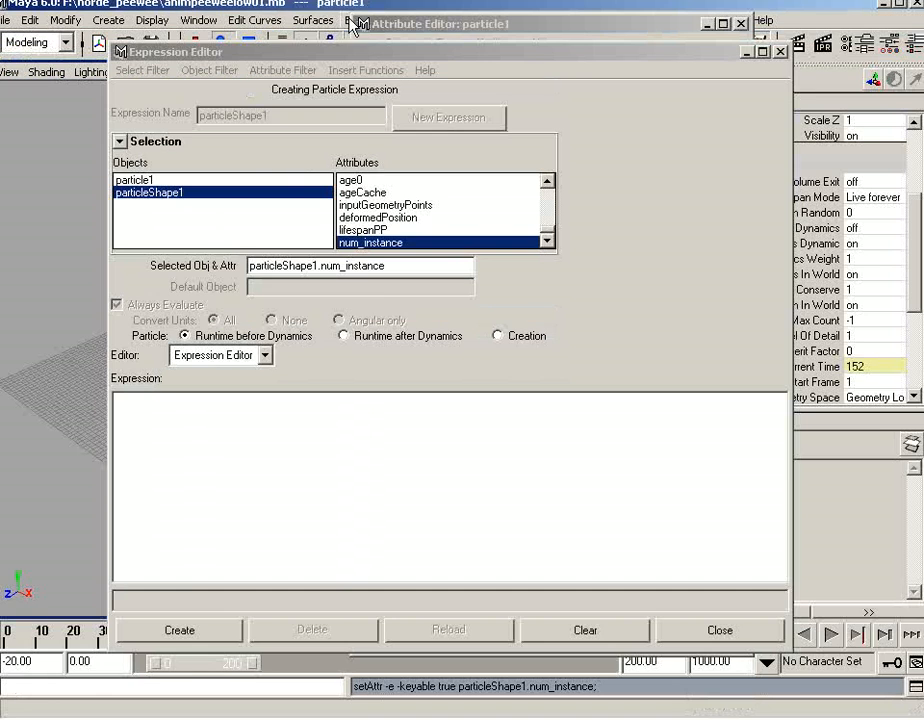
{"action": "right_click", "coordinate": [157, 448]}
{"action": "left_click", "coordinate": [157, 448]}
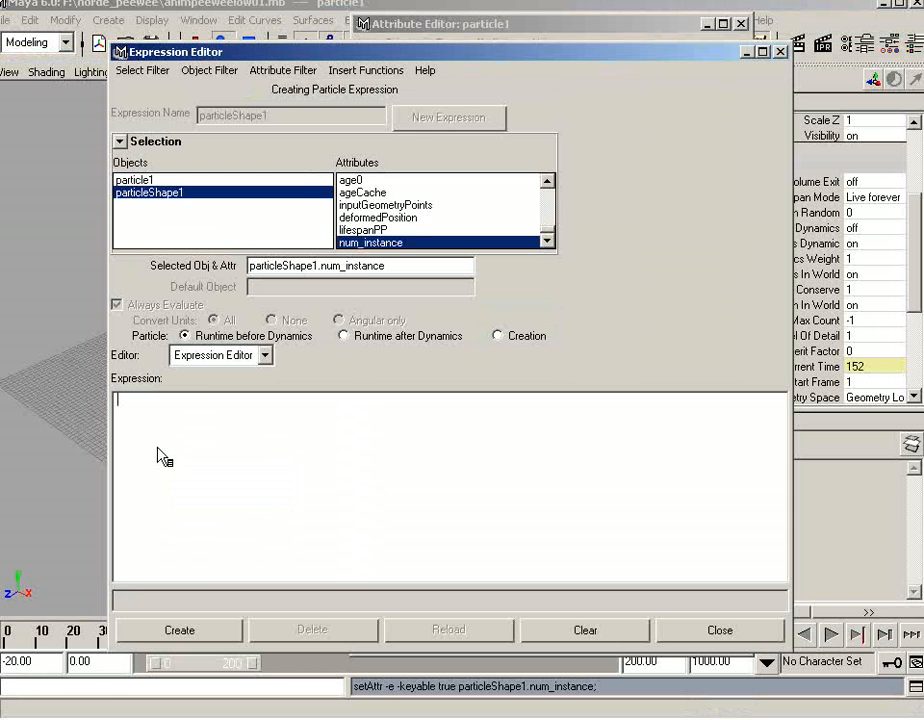
{"action": "key", "text": "ctrl+v"}
{"action": "left_click", "coordinate": [196, 631]}
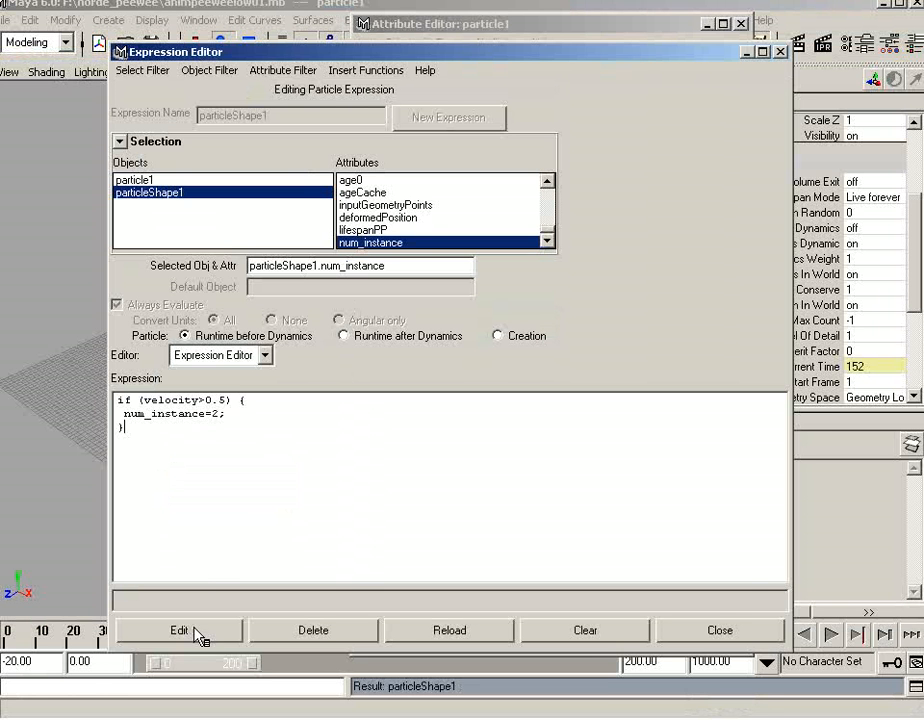
{"action": "left_click", "coordinate": [707, 636]}
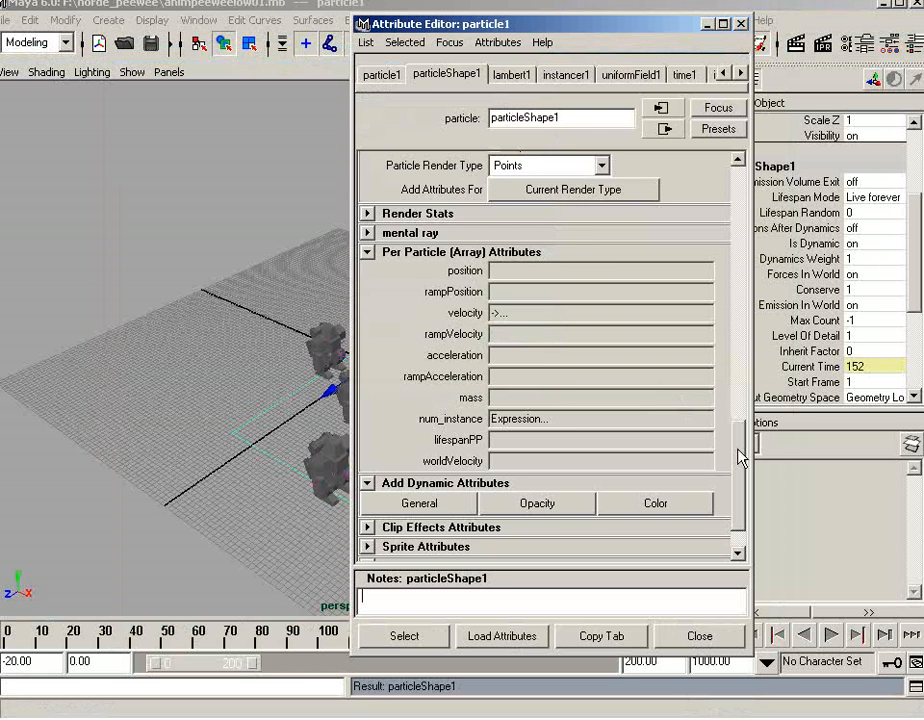
- Set the instancer's ObjectIndex to num_instance in particleShape1's general options and close the Attribute Editor
{"action": "left_click_drag", "start_coordinate": [736, 453], "coordinate": [736, 382]}
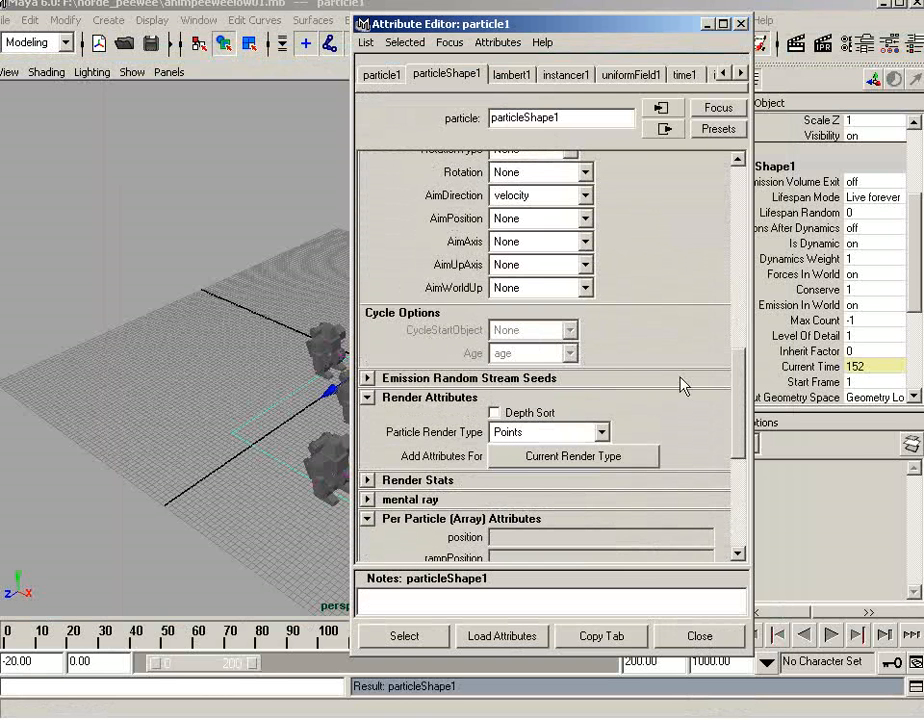
{"action": "left_click_drag", "start_coordinate": [738, 421], "coordinate": [740, 350]}
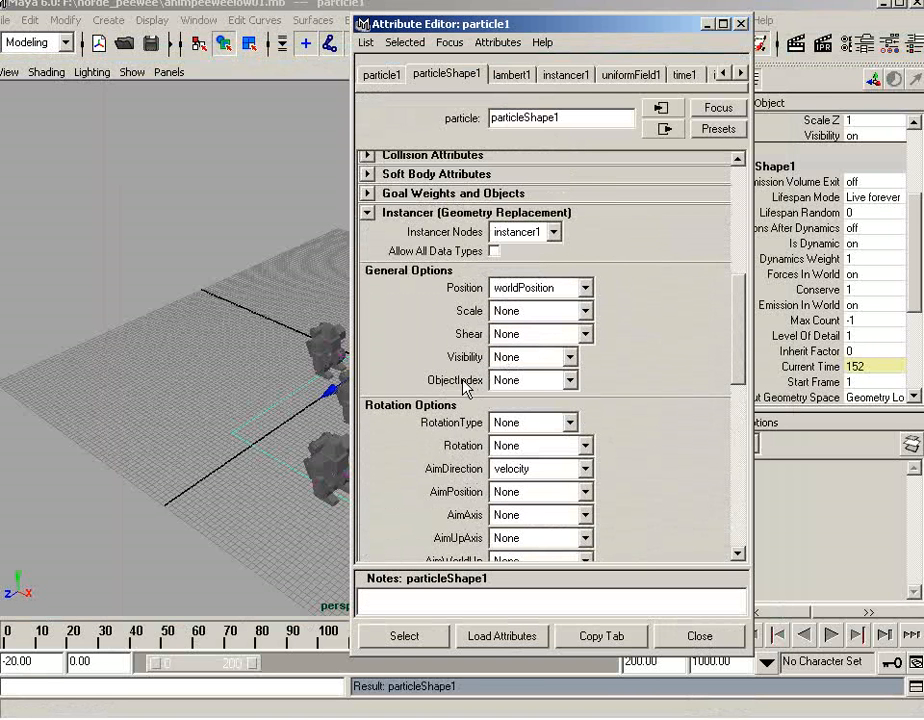
{"action": "left_click", "coordinate": [537, 386]}
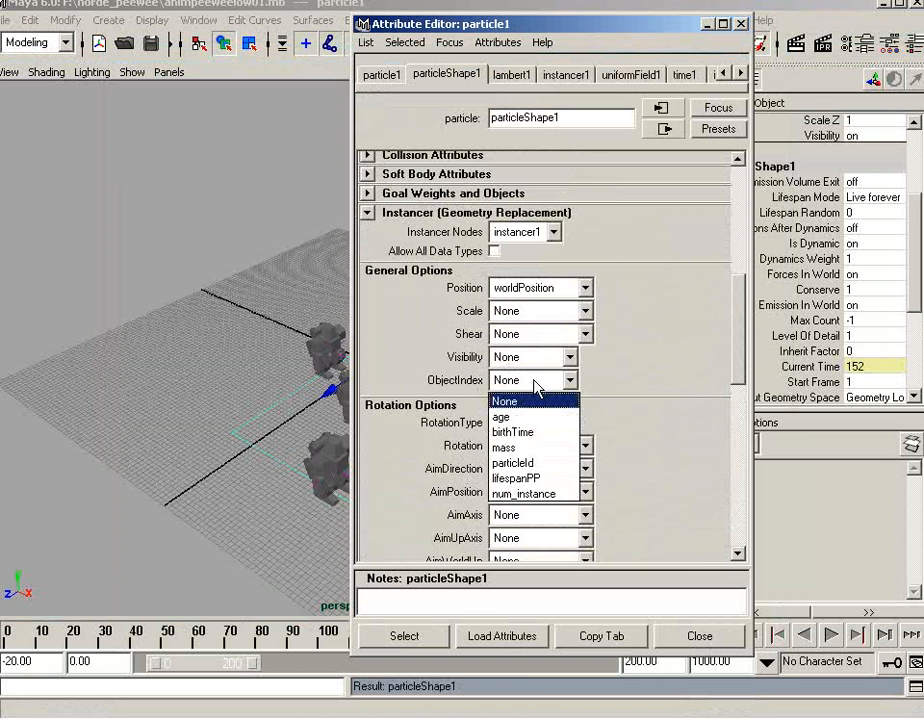
{"action": "left_click", "coordinate": [537, 494]}
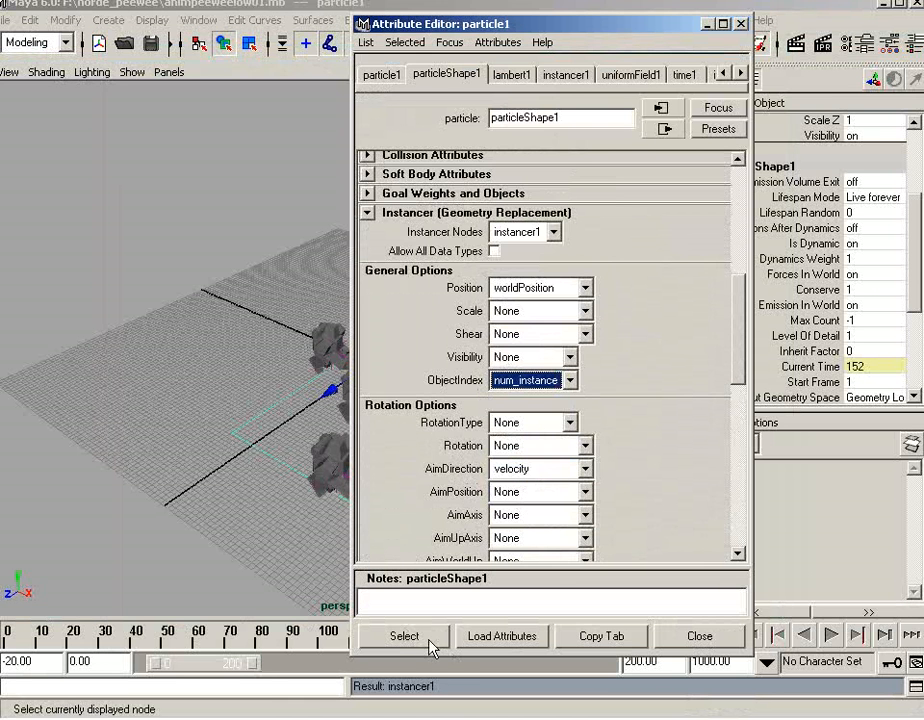
{"action": "left_click", "coordinate": [664, 639]}
- Play the simulation from the start to check how the robot instances change with speed, stopping at frame 20
{"action": "left_click", "coordinate": [726, 636]}
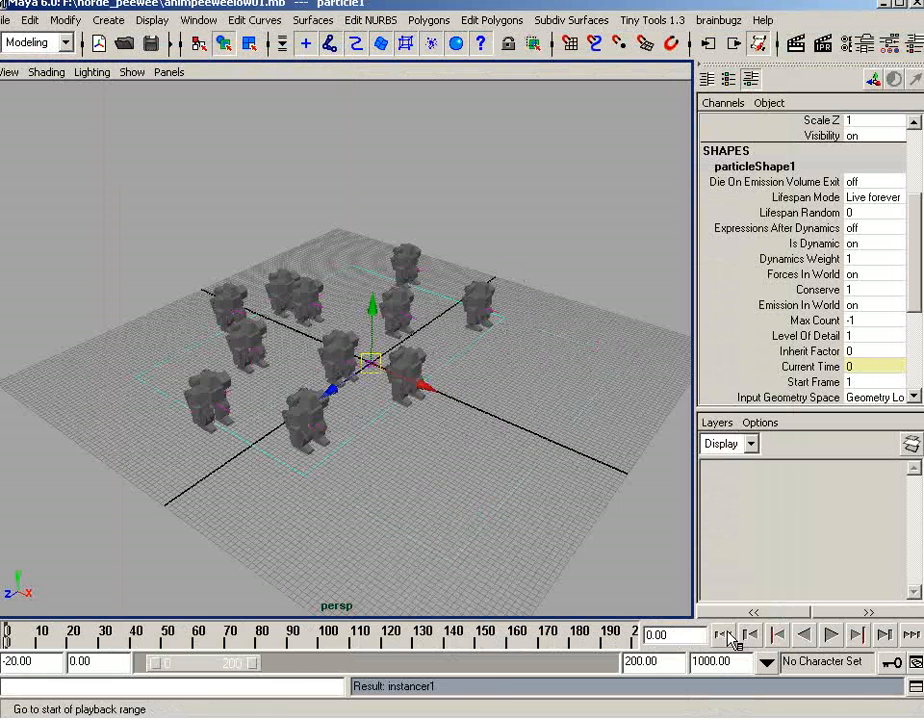
{"action": "left_click", "coordinate": [834, 638]}
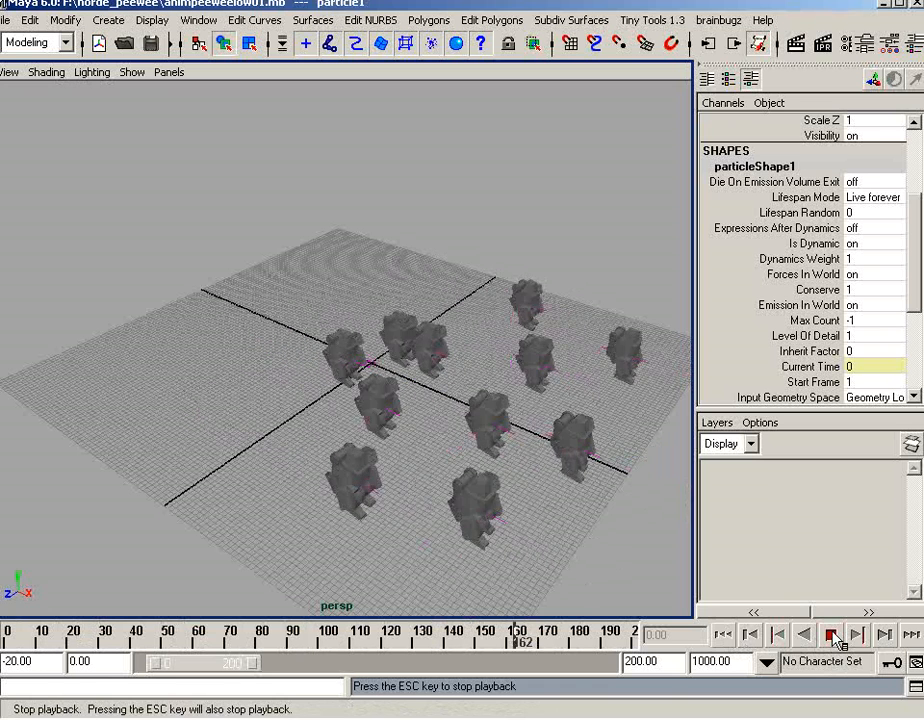
{"action": "left_click", "coordinate": [832, 635]}
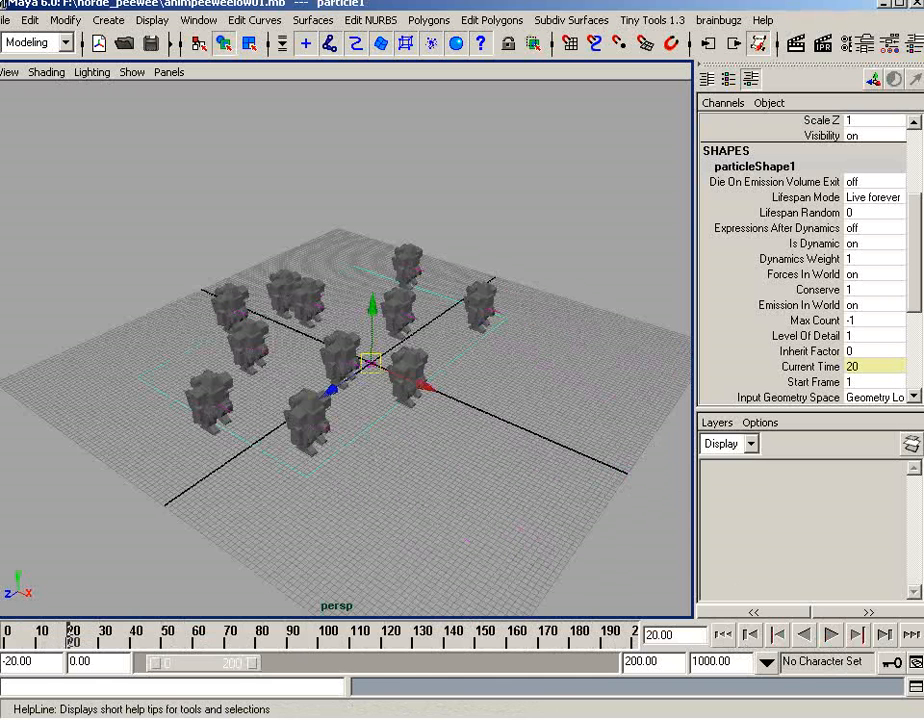
- Switch to the Notepad document and change the existing if condition to "((velocity>0) && (velocity<=0.5))"
{"action": "key", "text": "alt+Tab"}
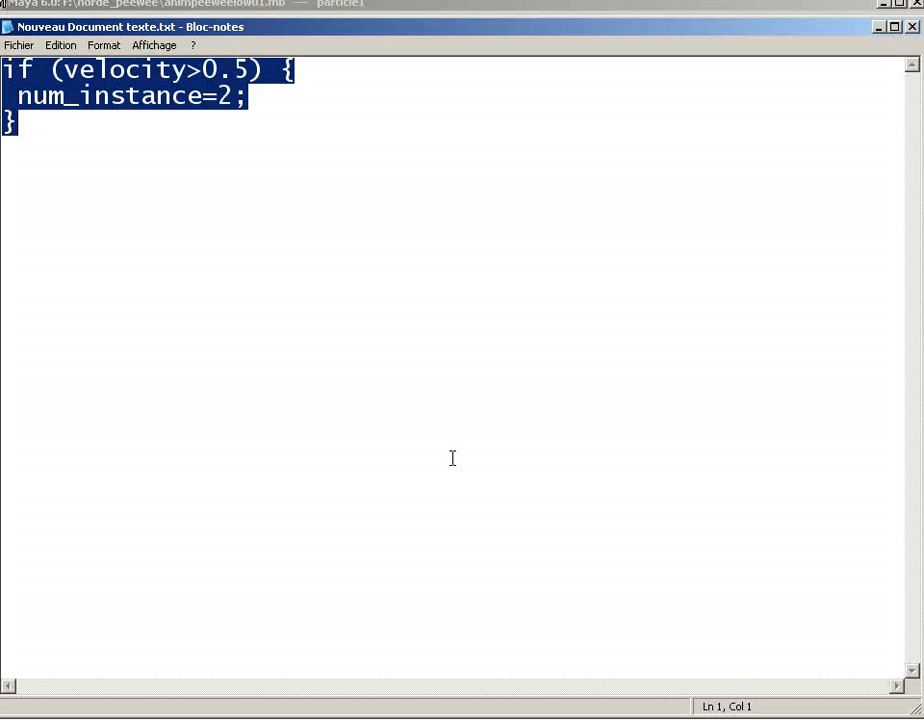
{"action": "left_click", "coordinate": [233, 113]}
{"action": "left_click", "coordinate": [248, 76]}
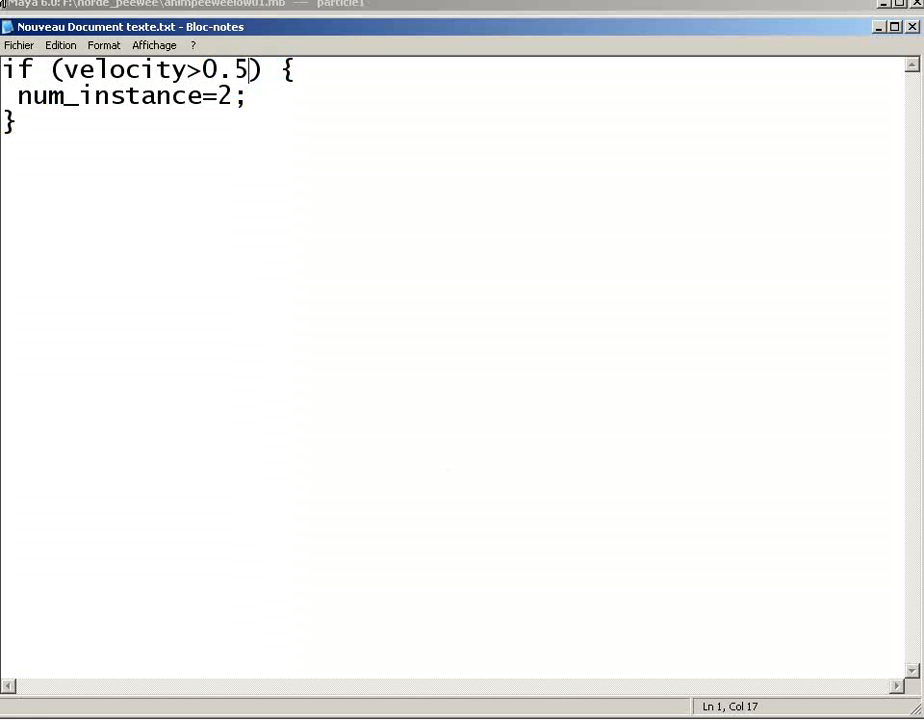
{"action": "key", "text": "alt+Tab"}
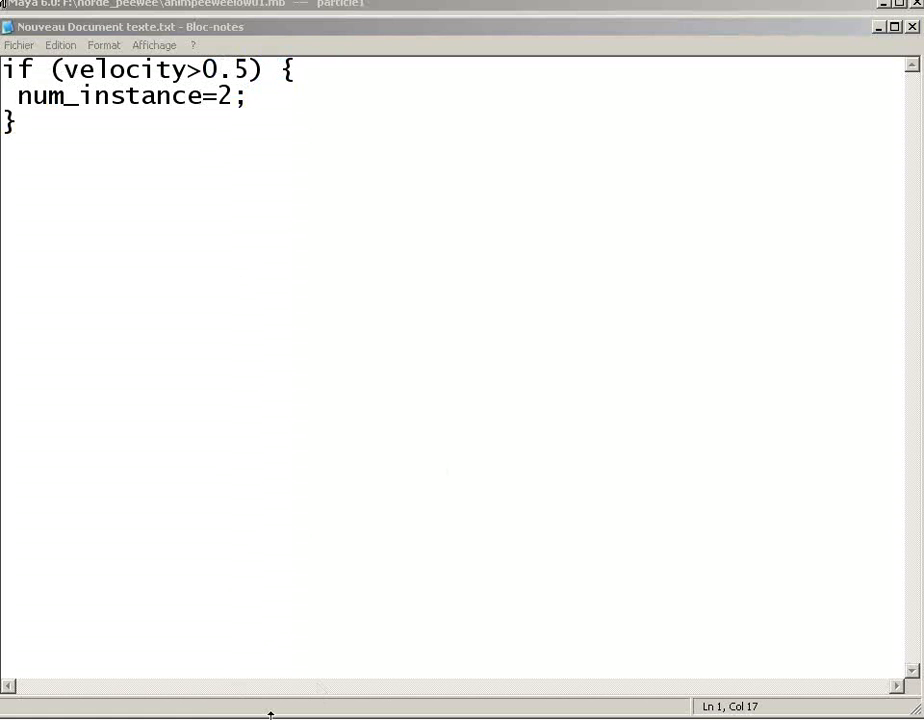
{"action": "left_click", "coordinate": [47, 68]}
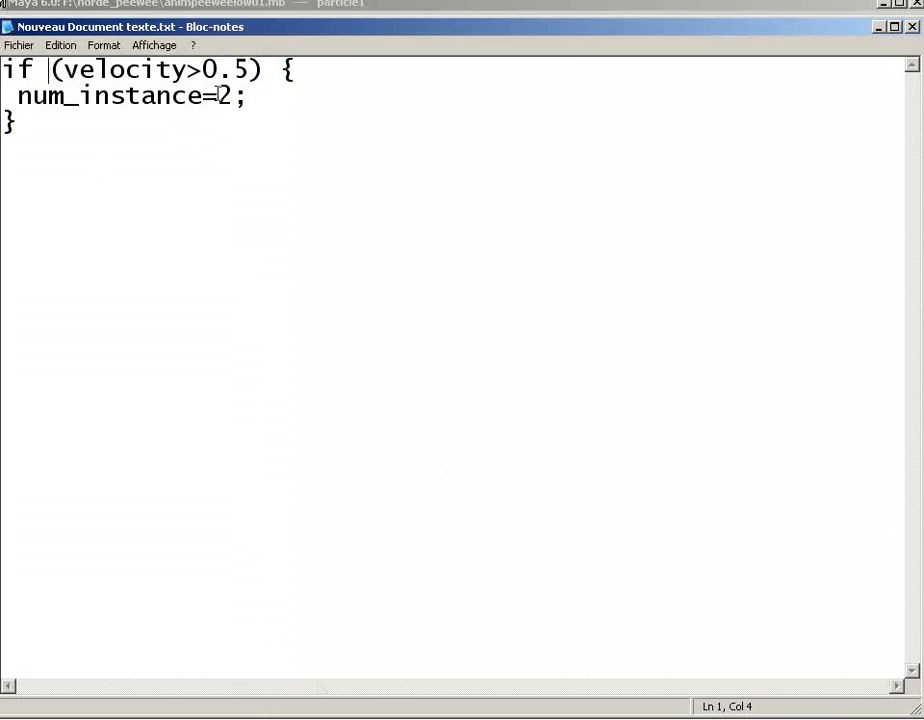
{"action": "key", "text": "Right"}
{"action": "key", "text": "Right"}
{"action": "key", "text": "Right"}
{"action": "key", "text": "Right"}
{"action": "key", "text": "Right"}
{"action": "key", "text": "Right"}
{"action": "key", "text": "Right"}
{"action": "key", "text": "Right"}
{"action": "key", "text": "Right"}
{"action": "key", "text": "Right"}
{"action": "key", "text": "Delete"}
{"action": "key", "text": "Delete"}
{"action": "key", "text": "Delete"}
{"action": "type", "text": "0)"}
{"action": "type", "text": " &&"}
{"action": "type", "text": " ("}
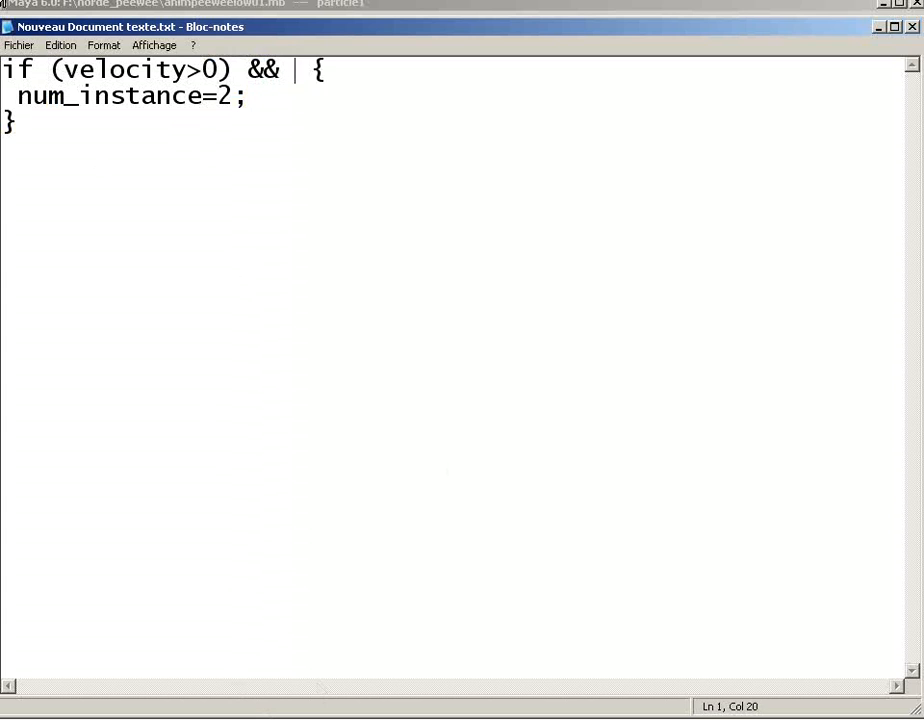
{"action": "type", "text": "velocity"}
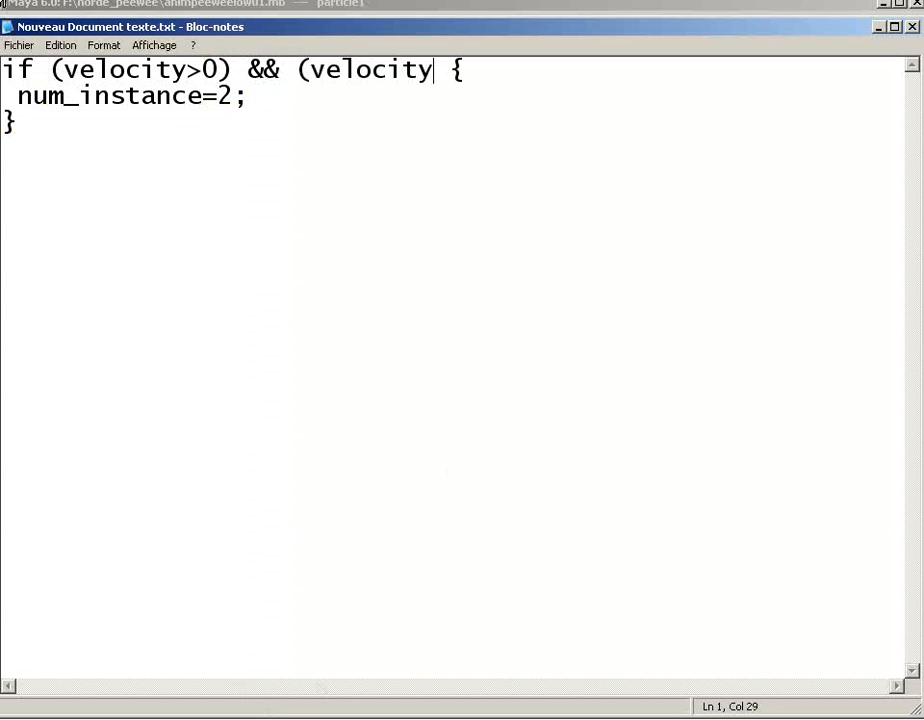
{"action": "type", "text": "<=0.5))"}
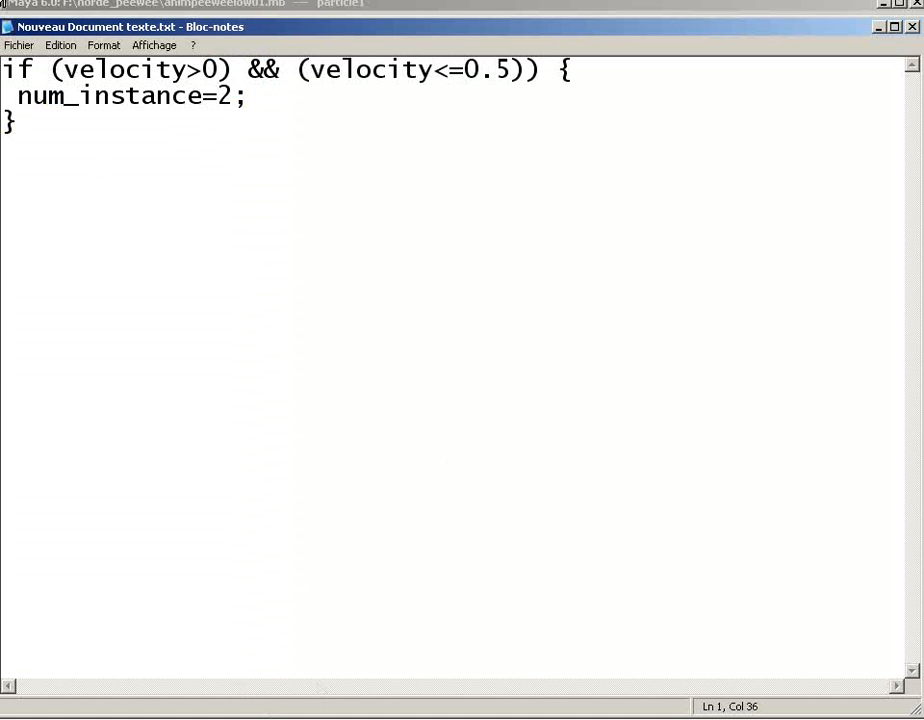
{"action": "left_click", "coordinate": [48, 68]}
{"action": "type", "text": "("}
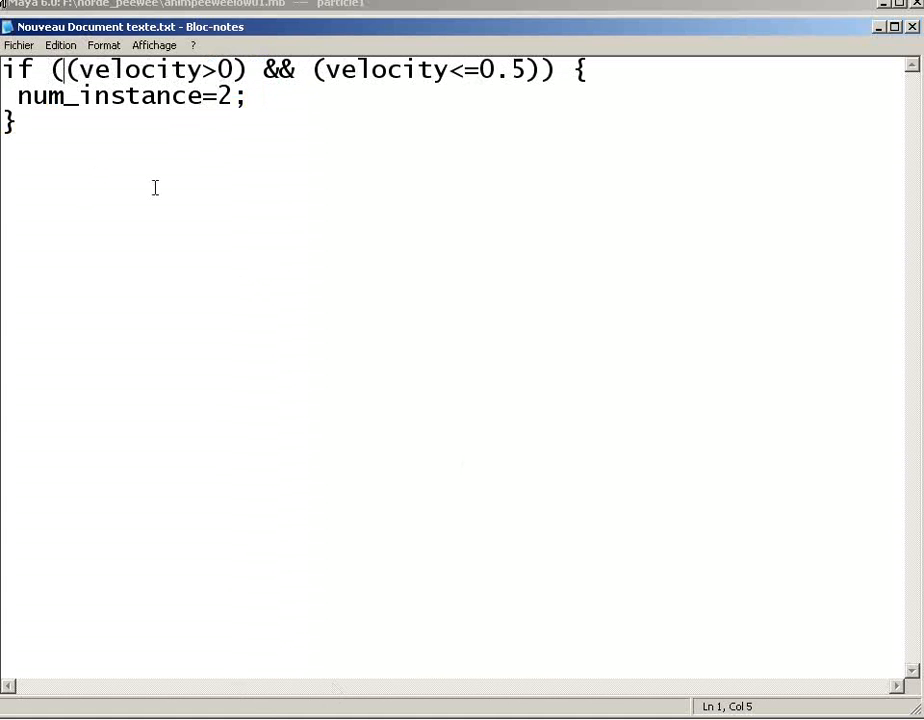
- Set num_instance to 0 inside the first if block
{"action": "left_click", "coordinate": [233, 95]}
{"action": "key", "text": "BackSpace"}
{"action": "type", "text": "0"}
- Start a second if statement below the first block with the condition "((velocity>0.5) && (velocity<=1.5))"
{"action": "left_click", "coordinate": [72, 140]}
{"action": "key", "text": "Return"}
{"action": "key", "text": "Return"}
{"action": "type", "text": "if "}
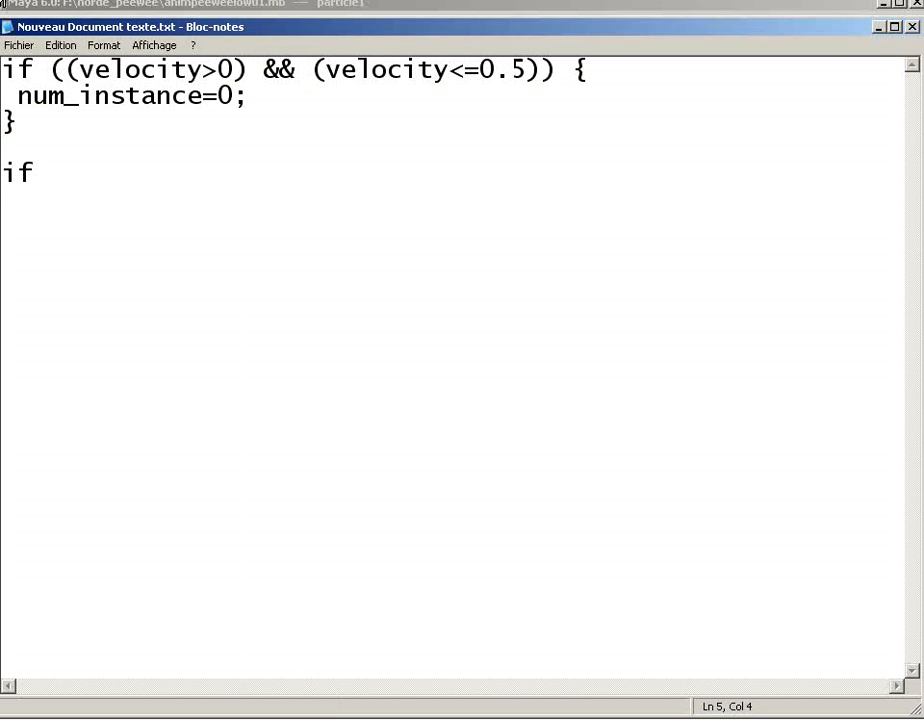
{"action": "type", "text": "(velocity"}
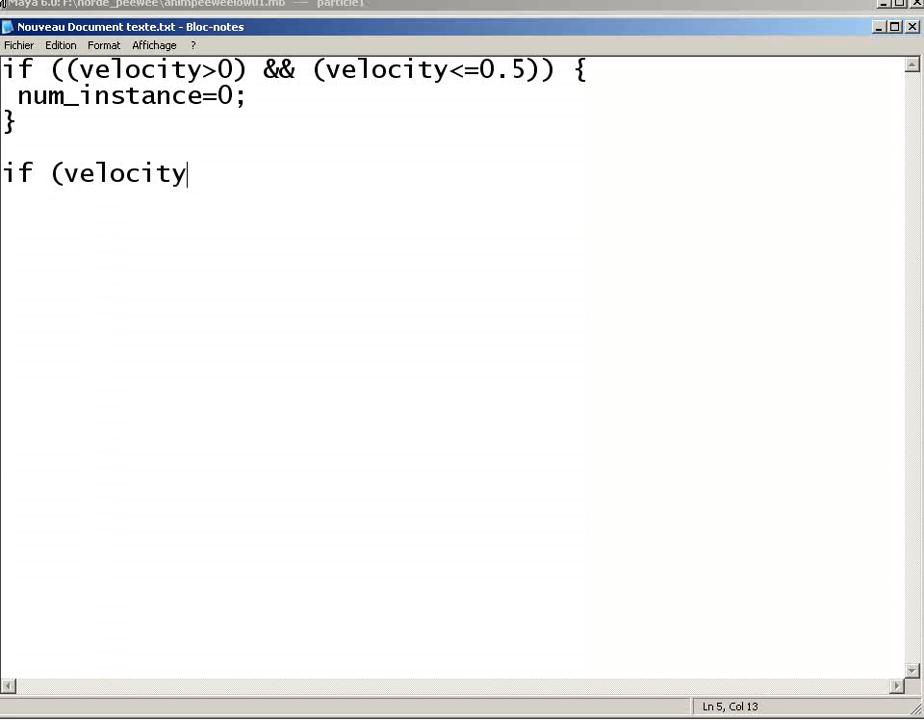
{"action": "type", "text": ">0.5"}
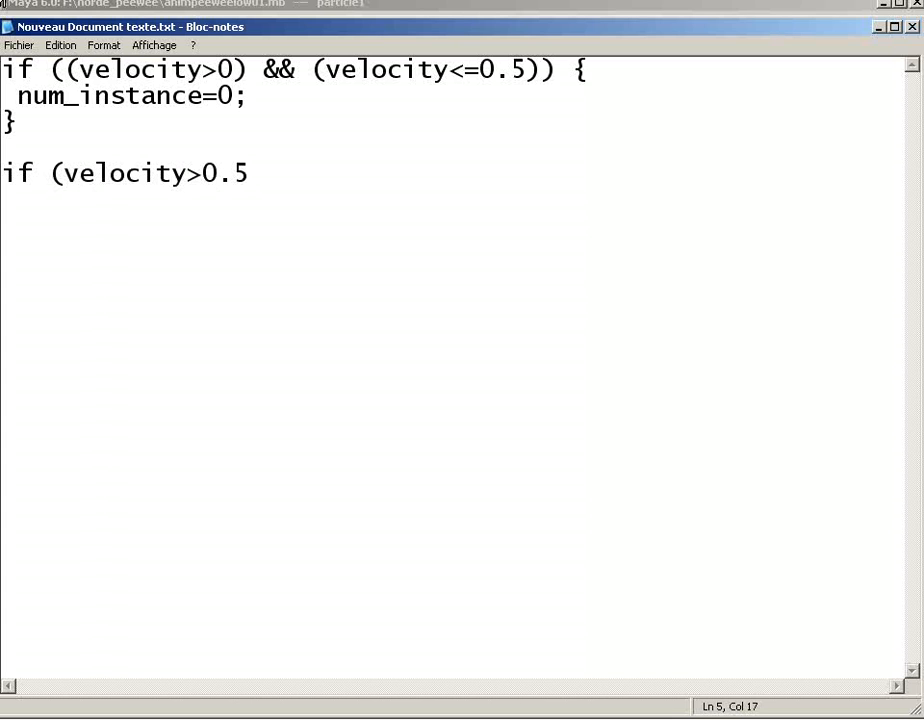
{"action": "type", "text": ") && "}
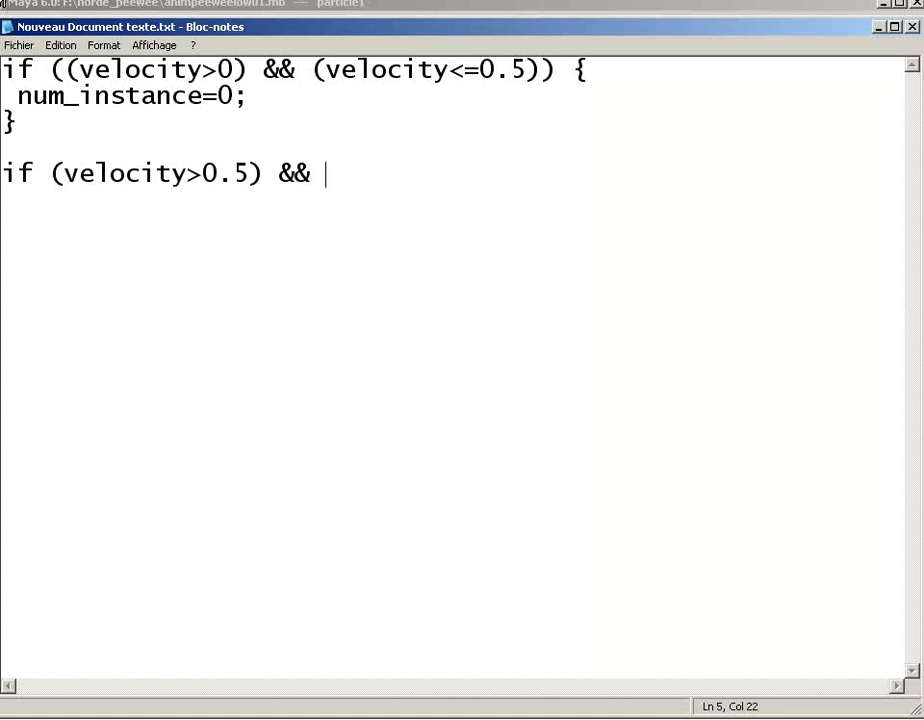
{"action": "type", "text": "(velocit"}
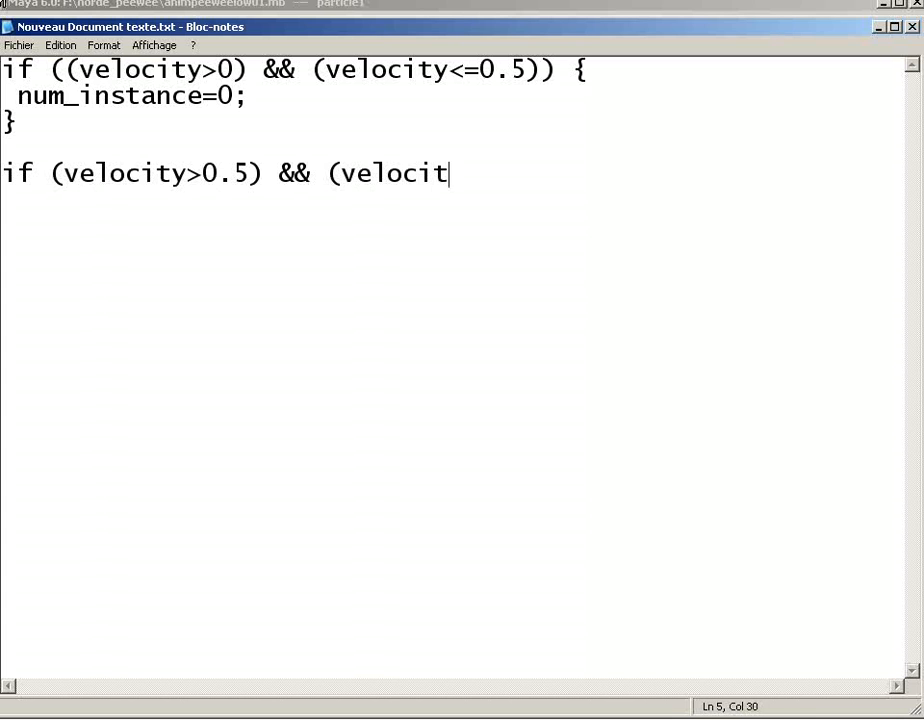
{"action": "type", "text": "y<=1.5"}
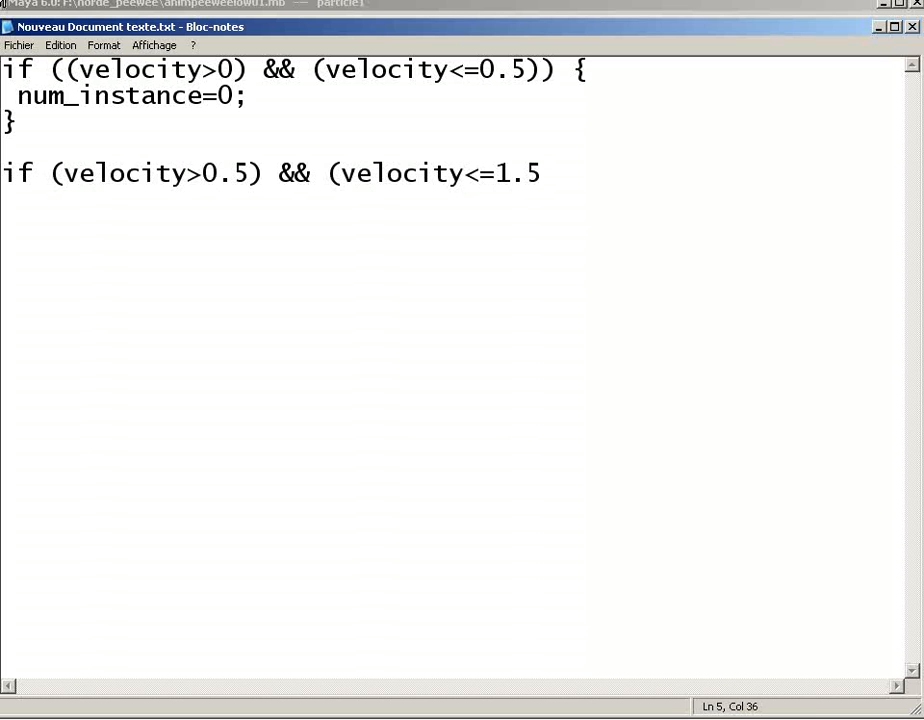
{"action": "type", "text": "))"}
{"action": "left_click", "coordinate": [42, 160]}
{"action": "type", "text": "("}
{"action": "left_click", "coordinate": [607, 177]}
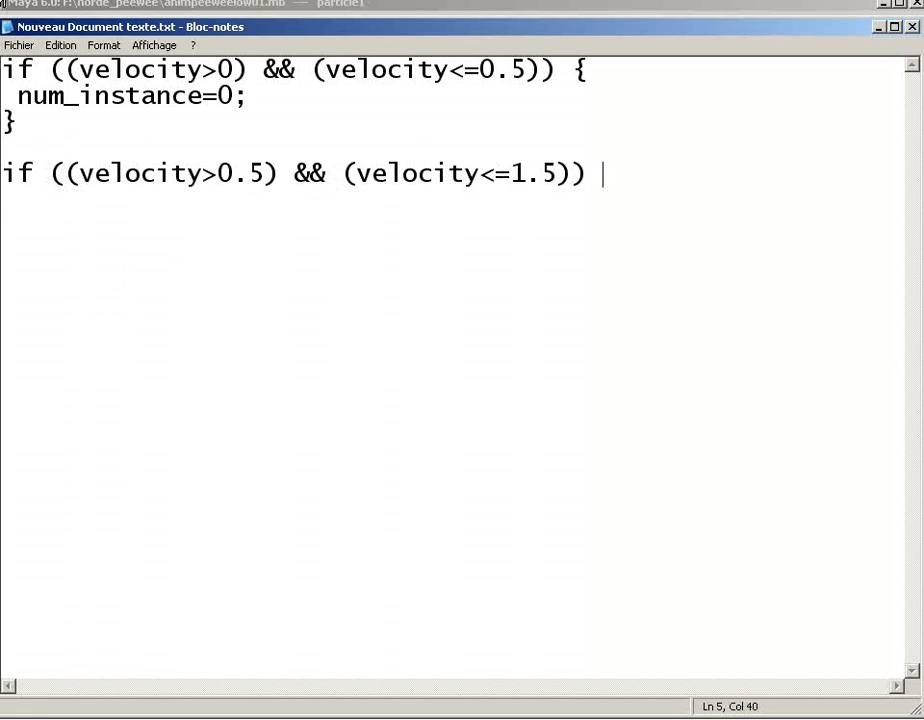
- Complete the second if block with the body "num_instance=1;" enclosed in braces
{"action": "type", "text": "{"}
{"action": "key", "text": "Return"}
{"action": "type", "text": "num"}
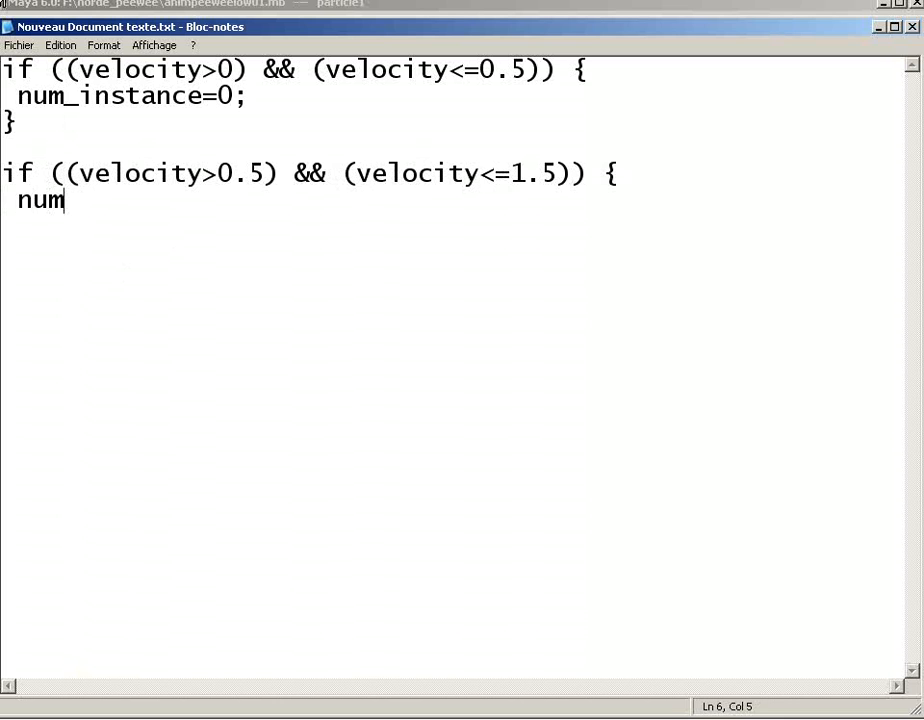
{"action": "type", "text": "_inst"}
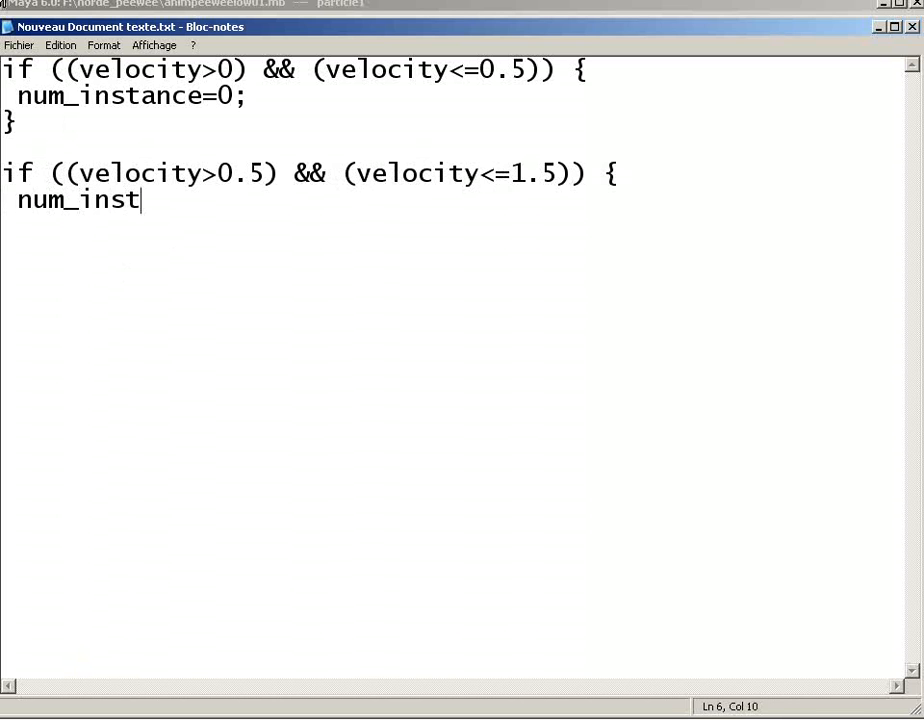
{"action": "type", "text": "ance="}
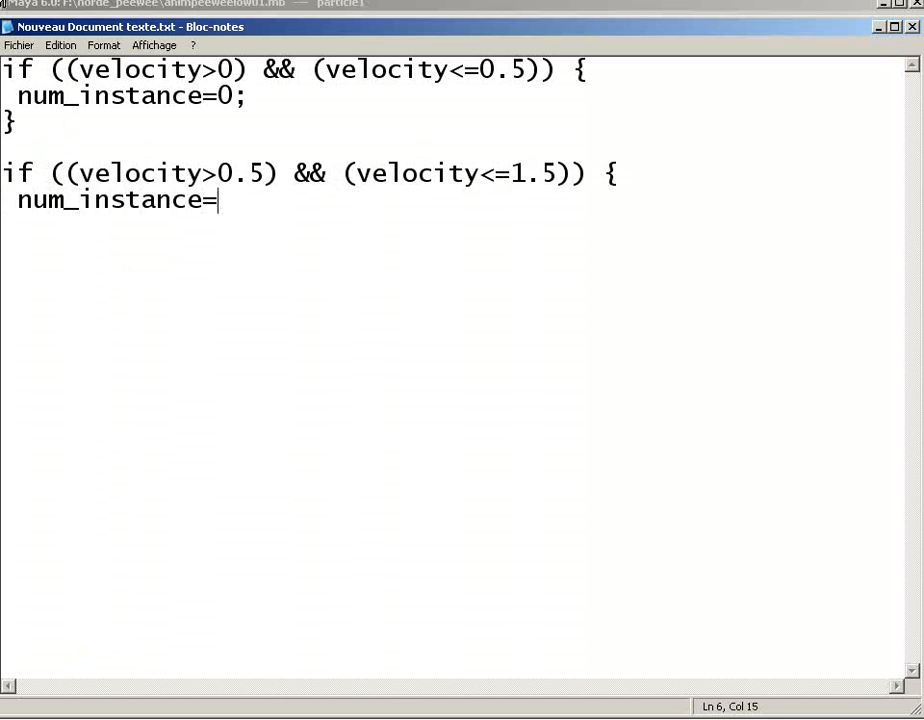
{"action": "type", "text": "1"}
{"action": "type", "text": "; "}
{"action": "type", "text": "}"}
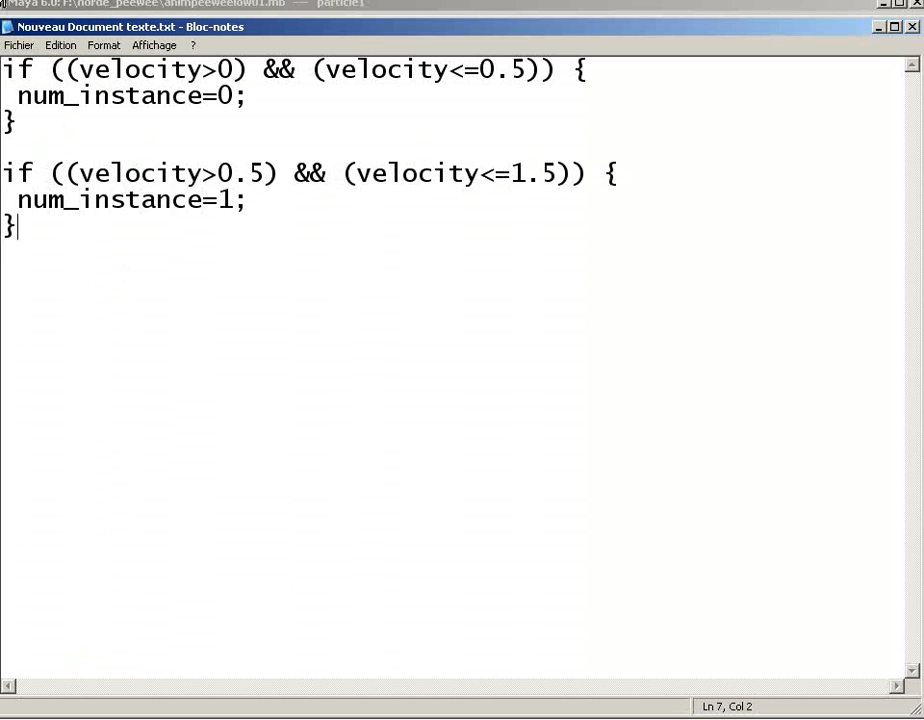
- Add a third block below, written over three lines as "if (velocity>1.5) { num_instance=2; }"
{"action": "key", "text": "Return"}
{"action": "key", "text": "Return"}
{"action": "type", "text": "if ("}
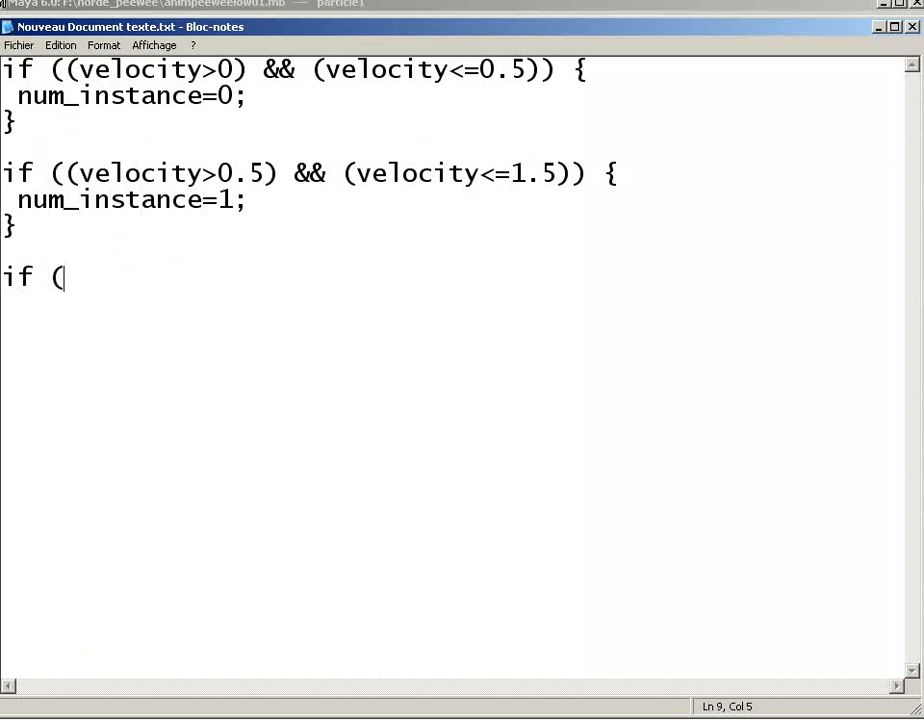
{"action": "type", "text": "velocity"}
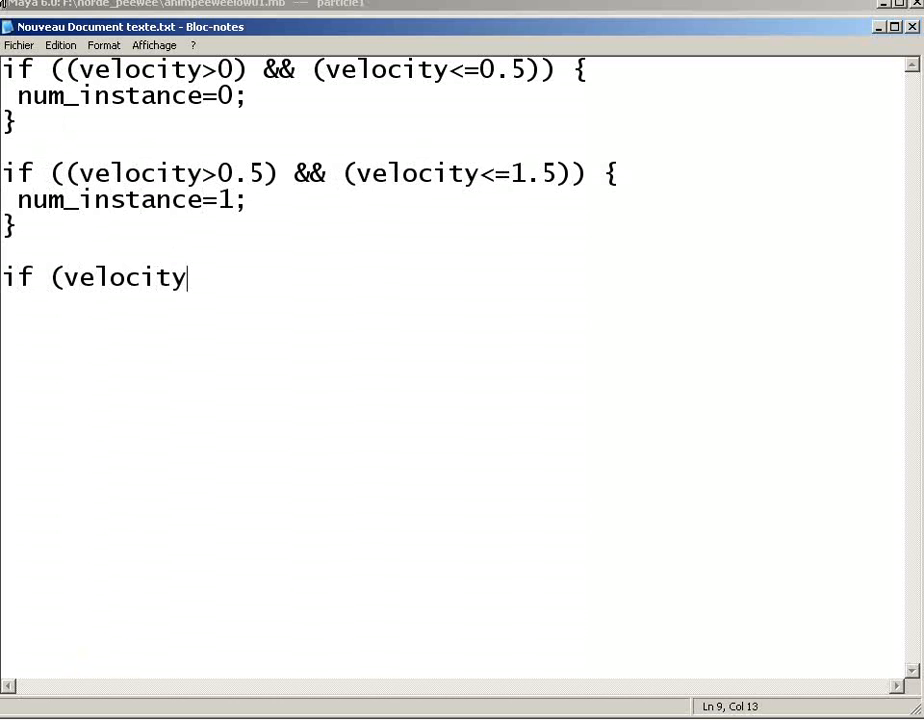
{"action": "type", "text": ">1.5"}
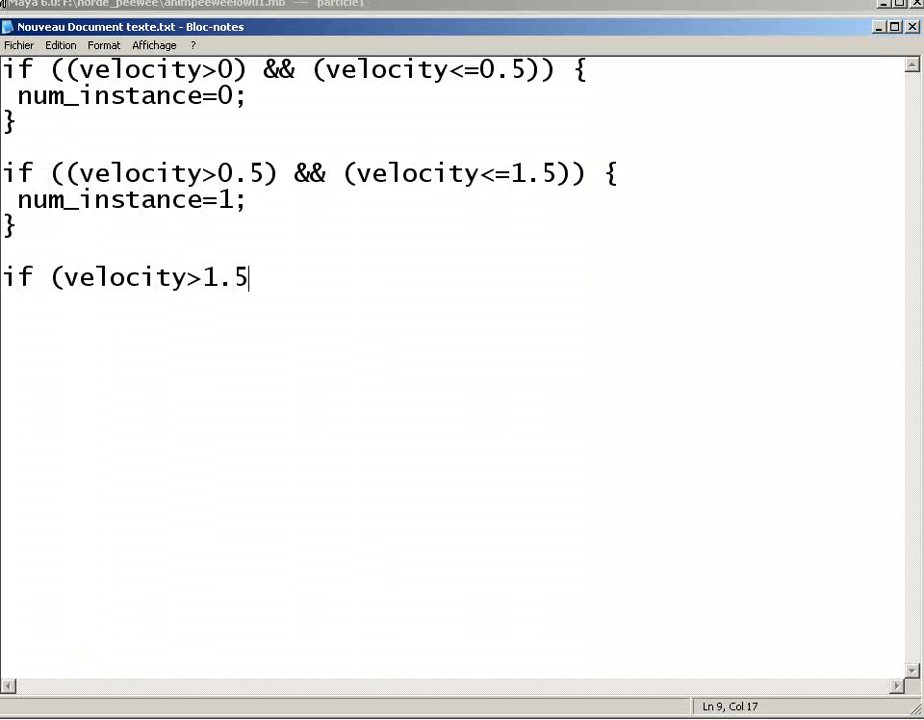
{"action": "type", "text": ") ["}
{"action": "key", "text": "BackSpace"}
{"action": "type", "text": "{"}
{"action": "key", "text": "Return"}
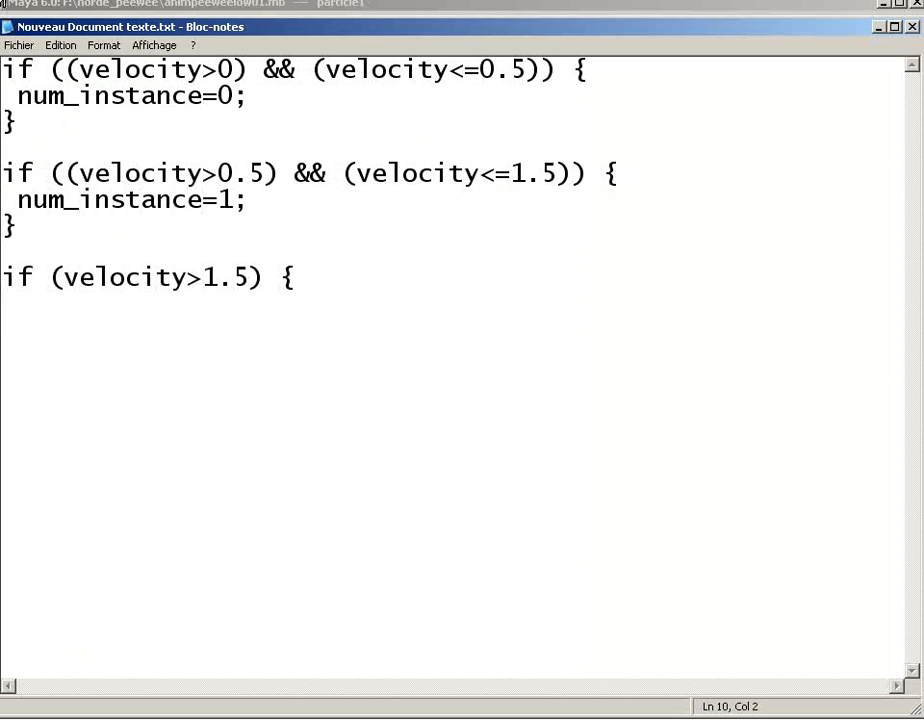
{"action": "type", "text": "num_instance"}
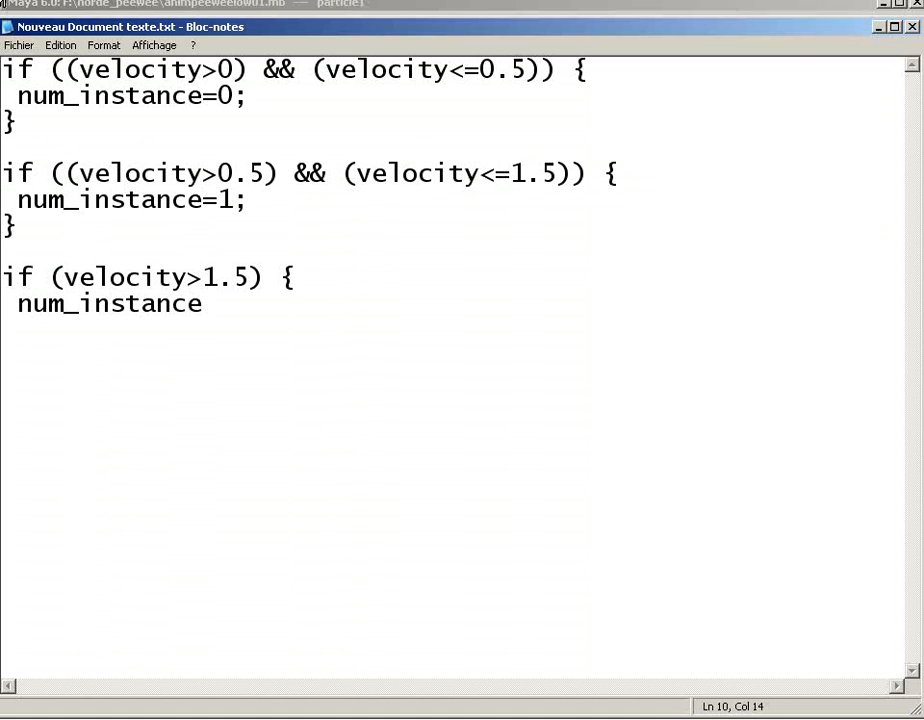
{"action": "type", "text": "=2;"}
{"action": "key", "text": "Return"}
{"action": "type", "text": "}"}
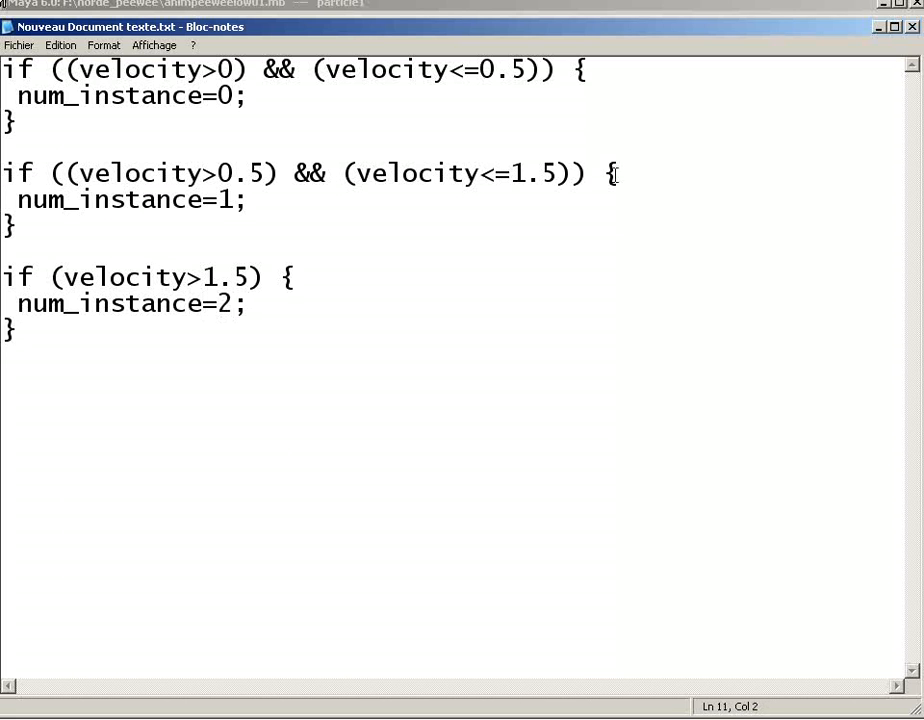
- Copy all three if blocks and switch to Maya
{"action": "left_click_drag", "start_coordinate": [18, 330], "coordinate": [3, 69]}
{"action": "key", "text": "ctrl+c"}
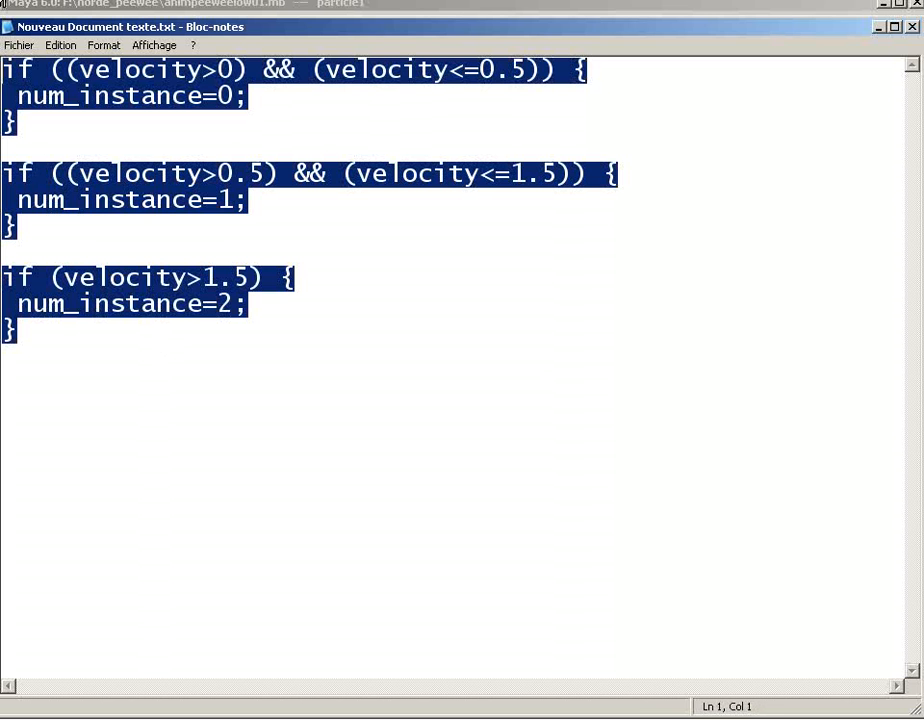
{"action": "key", "text": "alt+Tab"}
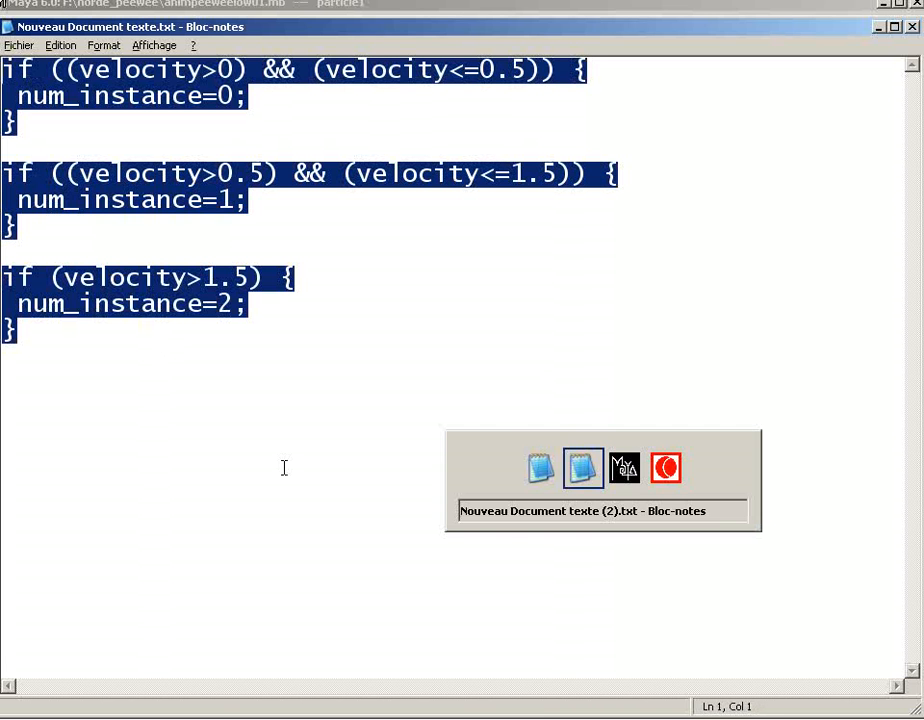
{"action": "key", "text": "alt+Tab"}
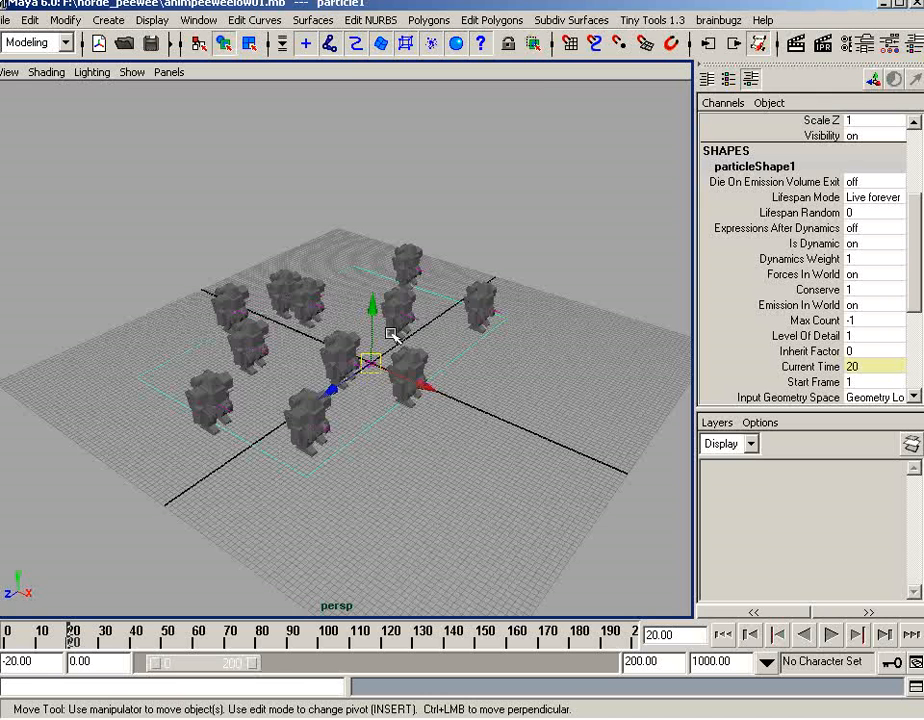
- Replace particleShape1's num_instance expression with the copied three if blocks, apply the edit and close both editors
{"action": "right_click_drag", "start_coordinate": [397, 338], "coordinate": [390, 410]}
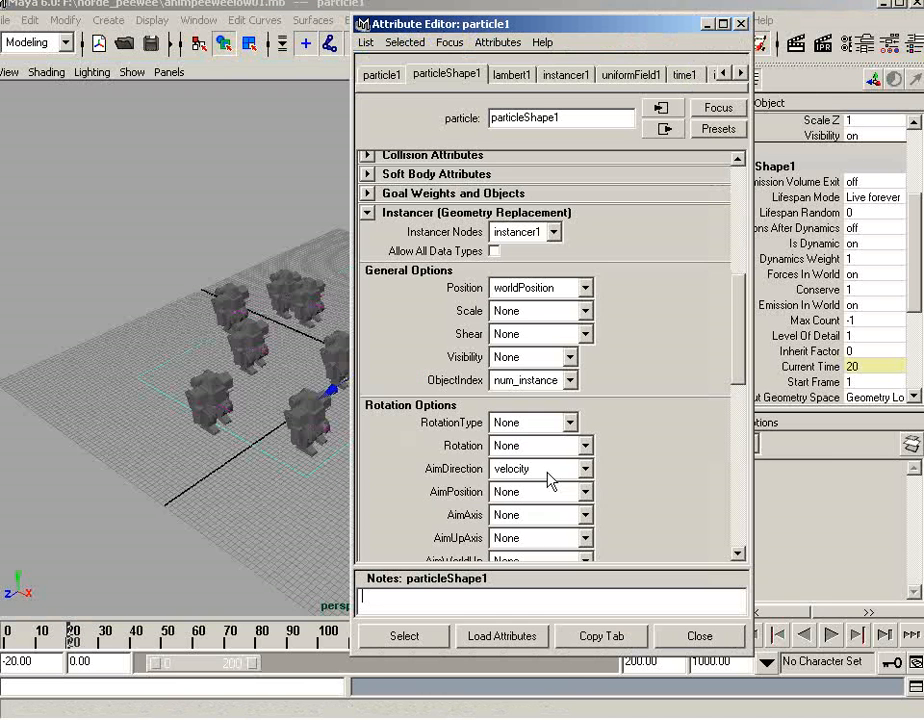
{"action": "left_click_drag", "start_coordinate": [743, 385], "coordinate": [740, 517]}
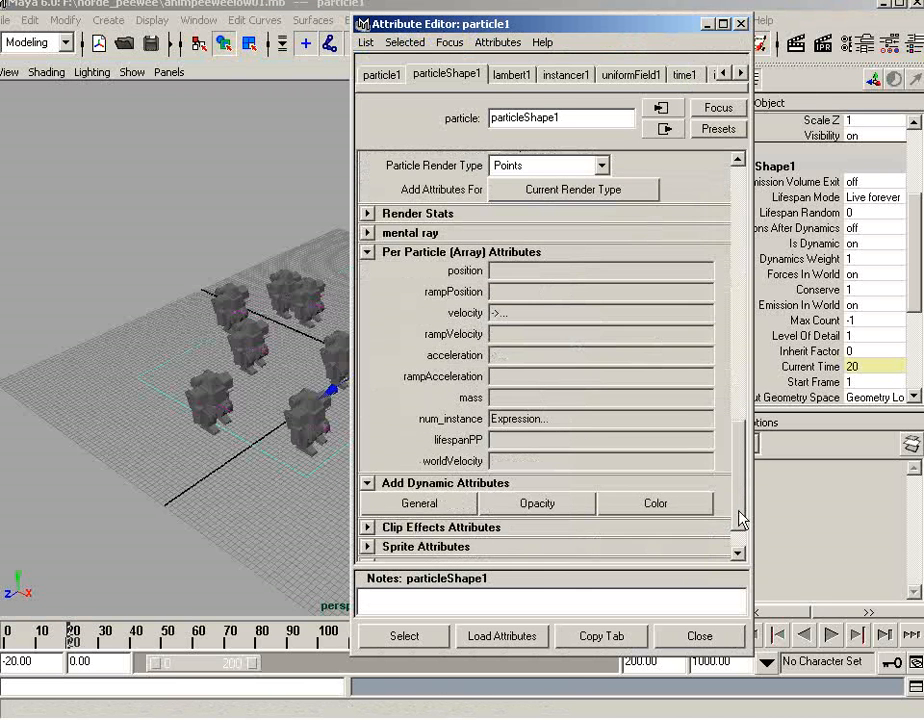
{"action": "right_click", "coordinate": [546, 433]}
{"action": "left_click", "coordinate": [547, 456]}
{"action": "left_click_drag", "start_coordinate": [124, 427], "coordinate": [122, 398]}
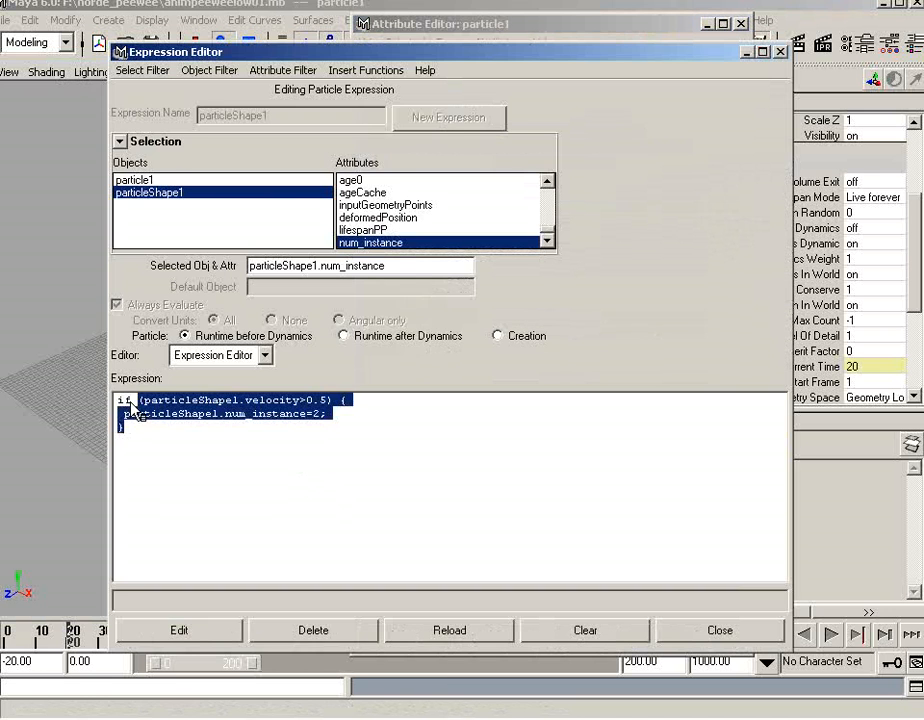
{"action": "key", "text": "ctrl+v"}
{"action": "left_click", "coordinate": [198, 631]}
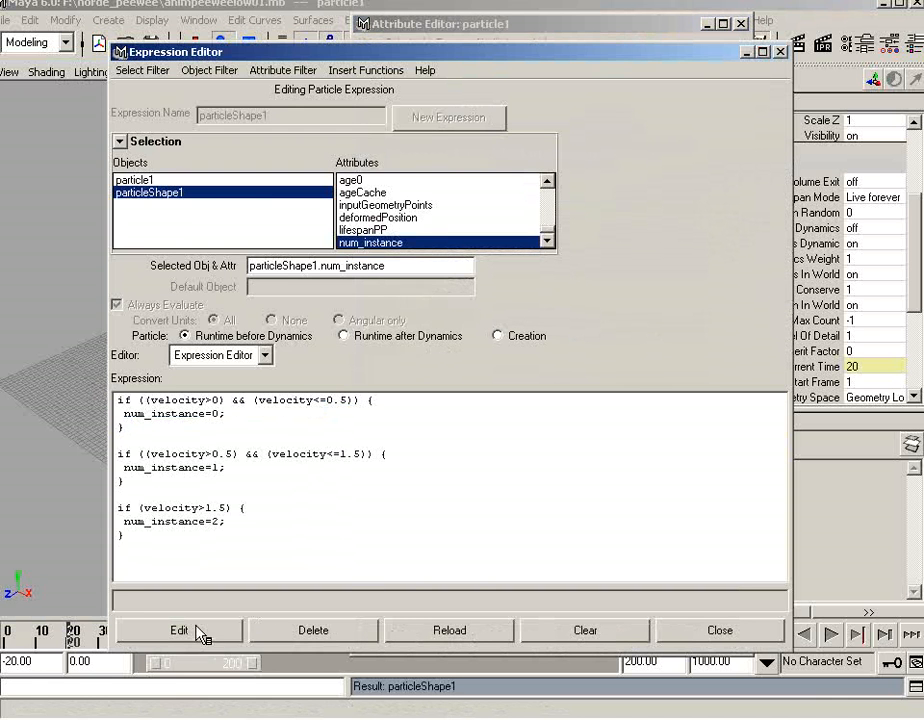
{"action": "left_click", "coordinate": [735, 634]}
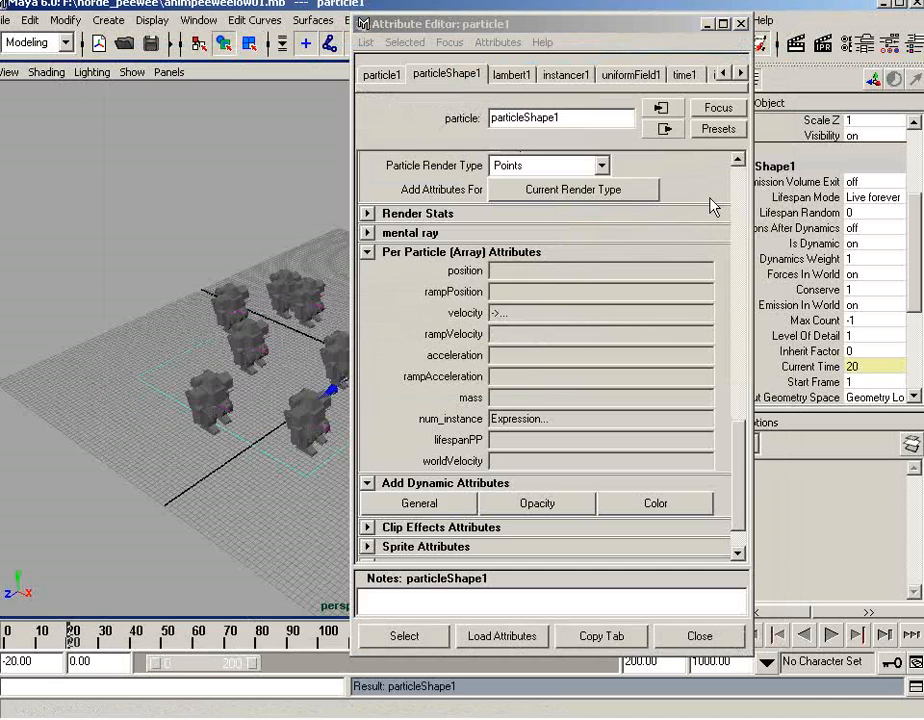
{"action": "left_click", "coordinate": [740, 23]}
- Rewind the timeline, clear the selection and play the particle simulation while checking how the robot instances move
{"action": "left_click", "coordinate": [749, 634]}
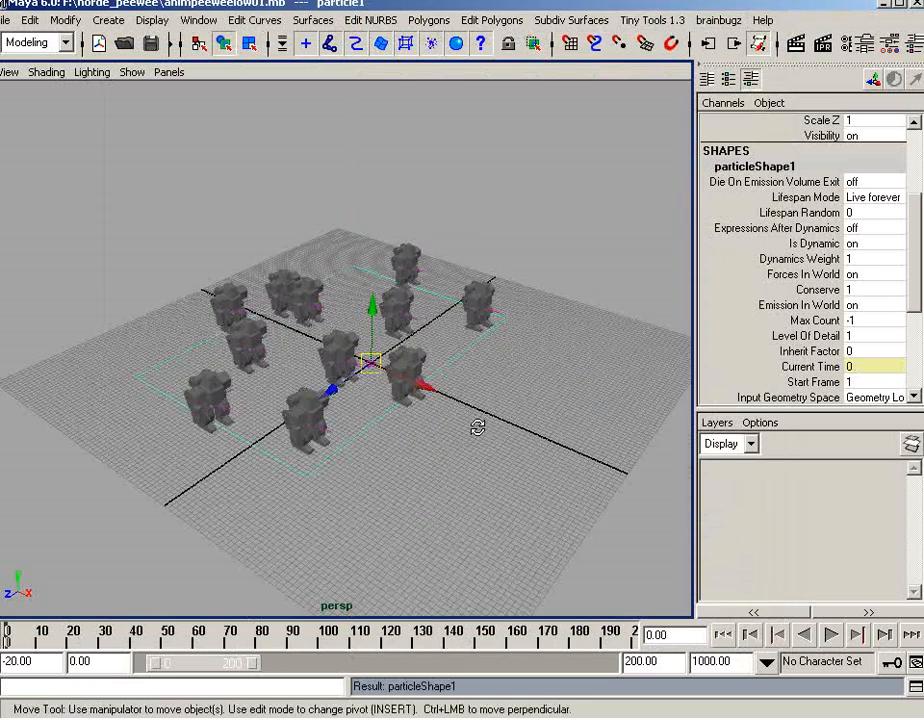
{"action": "right_click_drag", "start_coordinate": [477, 428], "coordinate": [421, 396], "text": "alt"}
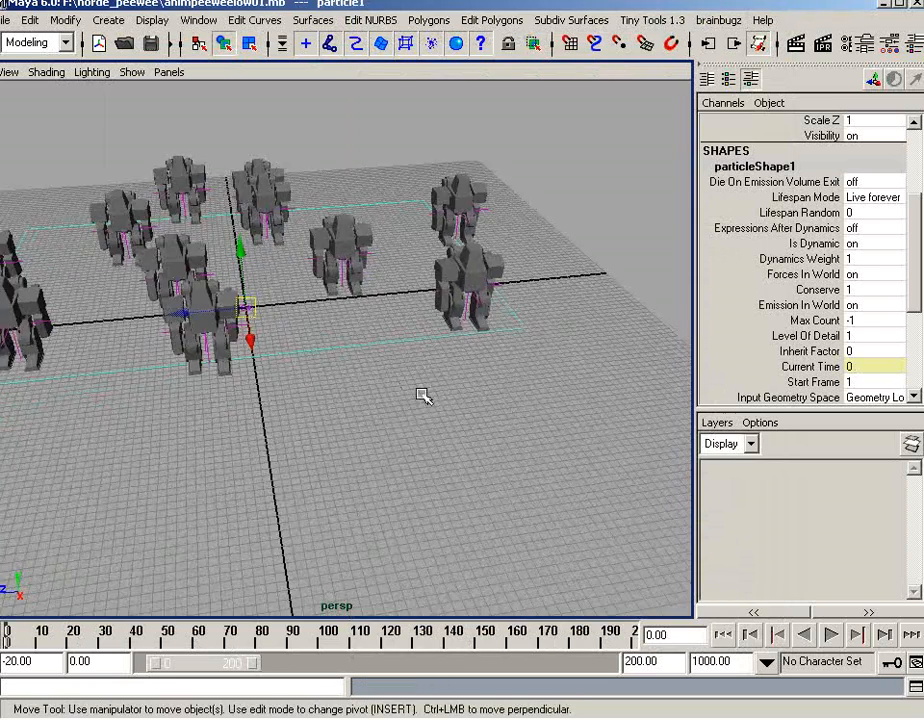
{"action": "left_click_drag", "start_coordinate": [421, 396], "coordinate": [389, 400], "text": "alt"}
{"action": "right_click_drag", "start_coordinate": [389, 400], "coordinate": [318, 212], "text": "alt"}
{"action": "left_click_drag", "start_coordinate": [318, 212], "coordinate": [380, 282], "text": "alt"}
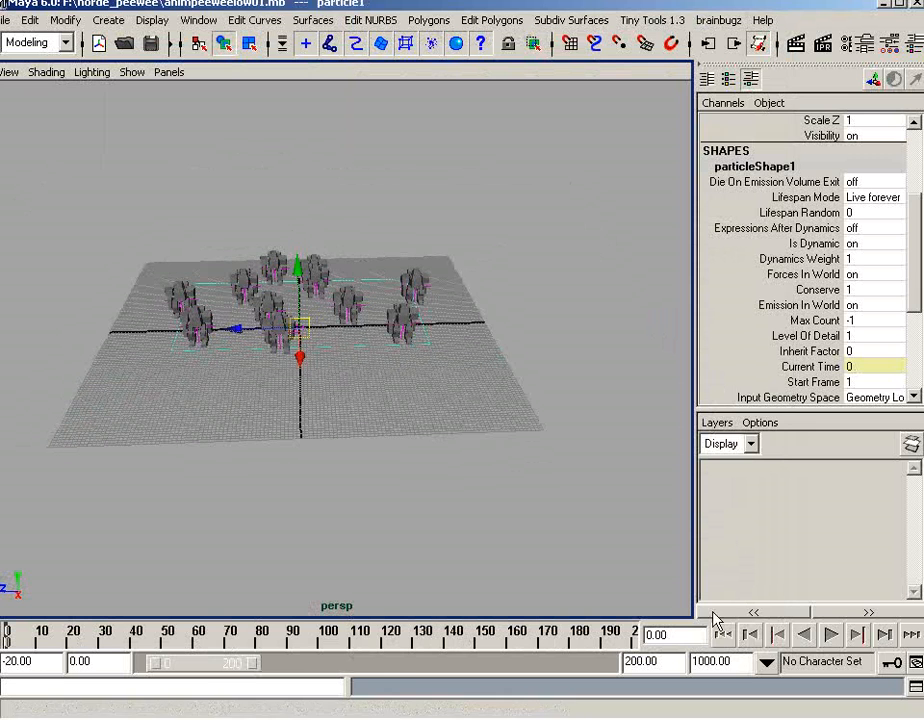
{"action": "left_click", "coordinate": [684, 574]}
{"action": "left_click", "coordinate": [830, 634]}
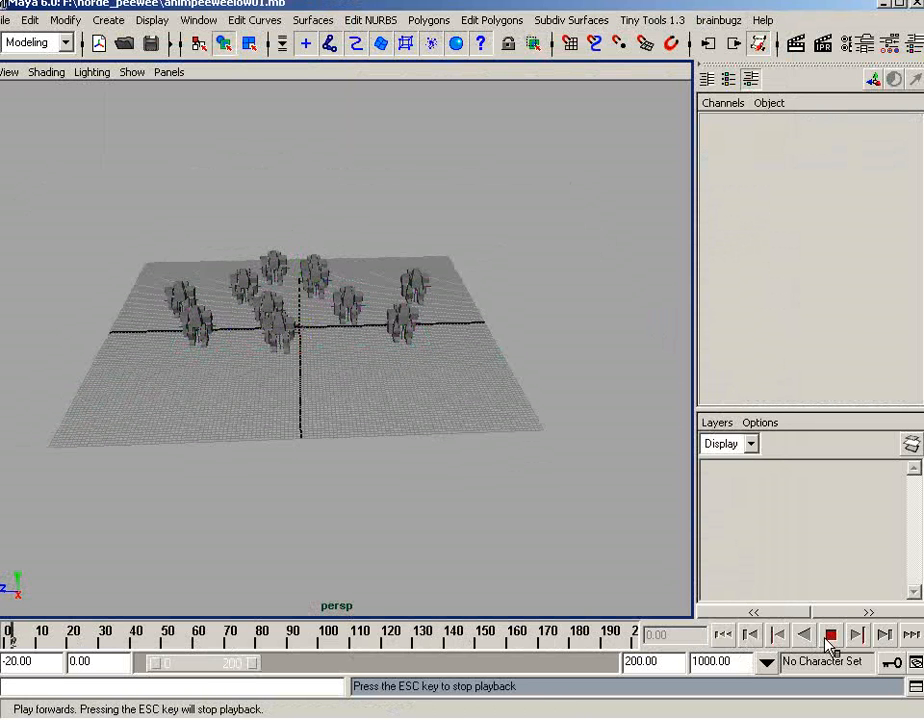
{"action": "left_click_drag", "start_coordinate": [467, 486], "coordinate": [495, 452], "text": "alt"}
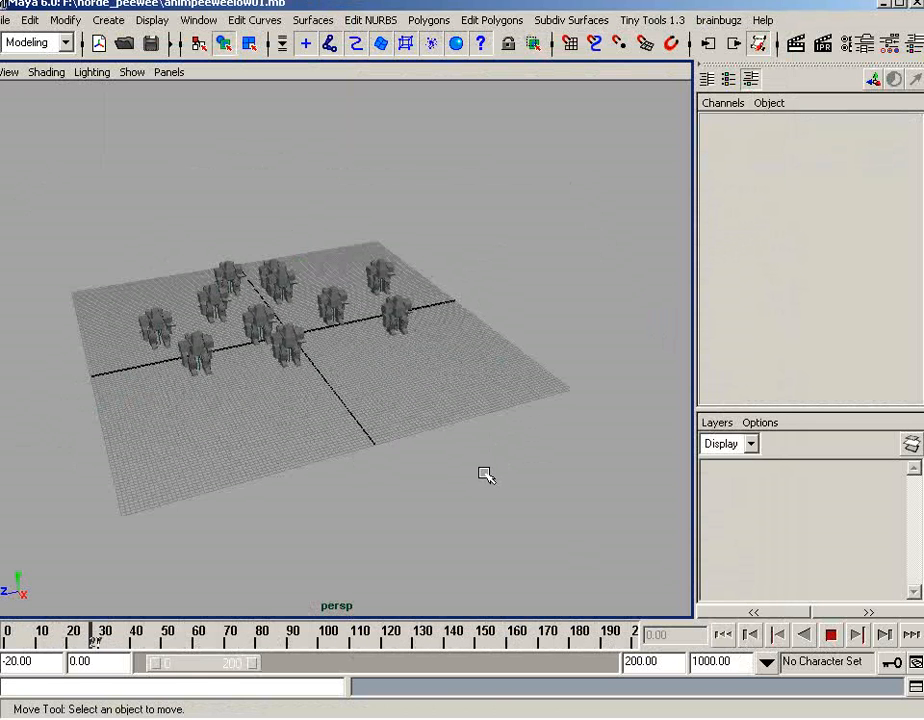
{"action": "left_click", "coordinate": [830, 635]}
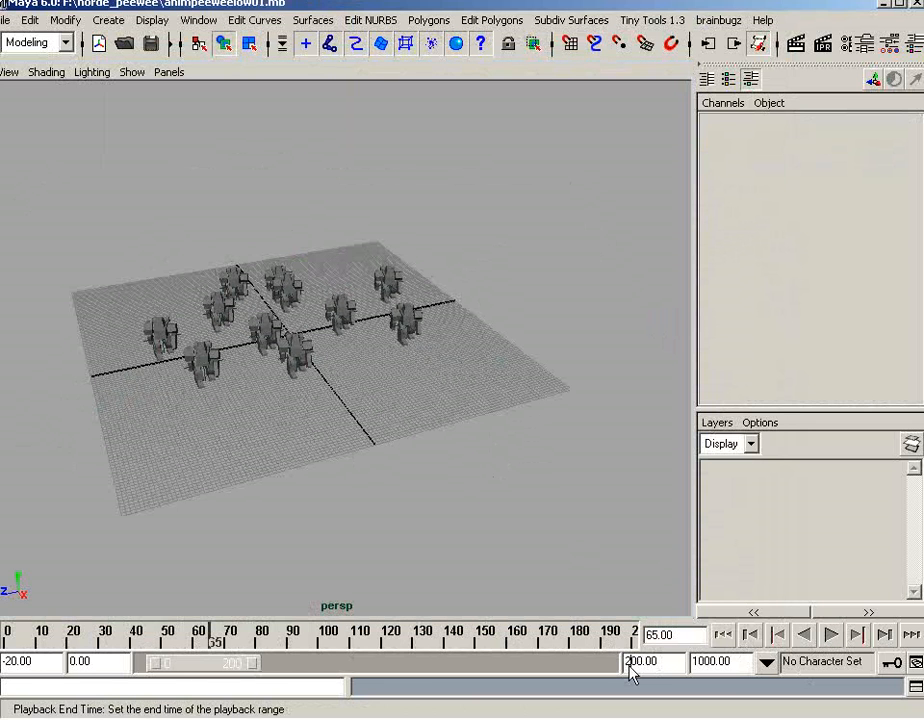
- Set the playback end time to 1000 and return to the start frame
{"action": "left_click", "coordinate": [632, 662]}
{"action": "type", "text": "1000"}
{"action": "key", "text": "Return"}
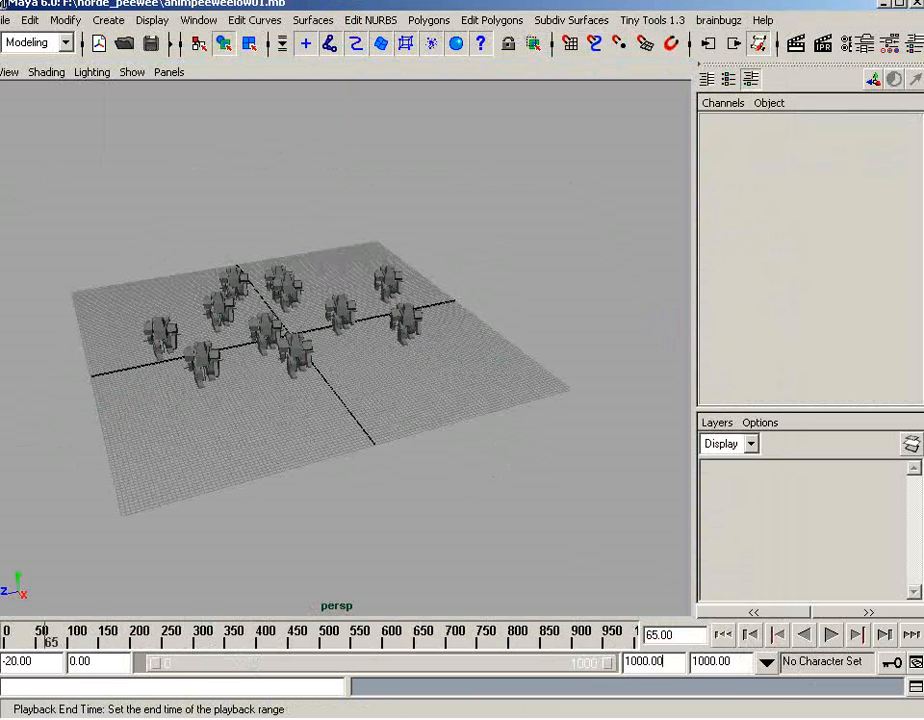
{"action": "left_click", "coordinate": [722, 635]}
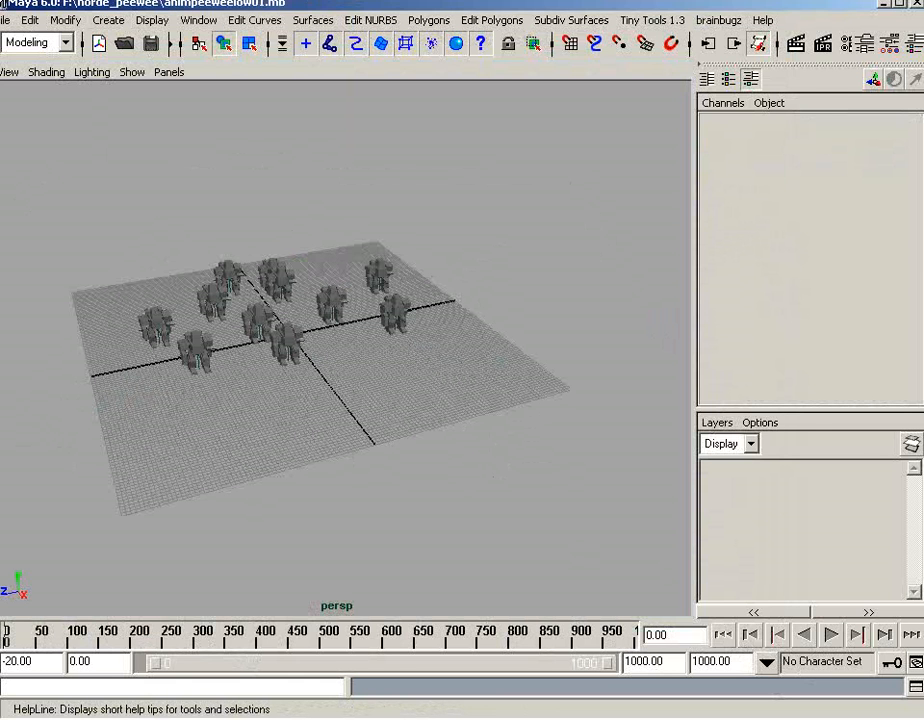
- Select uniformField1 in the Outliner and set its Attenuation to 0.5, closing the Outliner when finished
{"action": "left_click", "coordinate": [577, 336]}
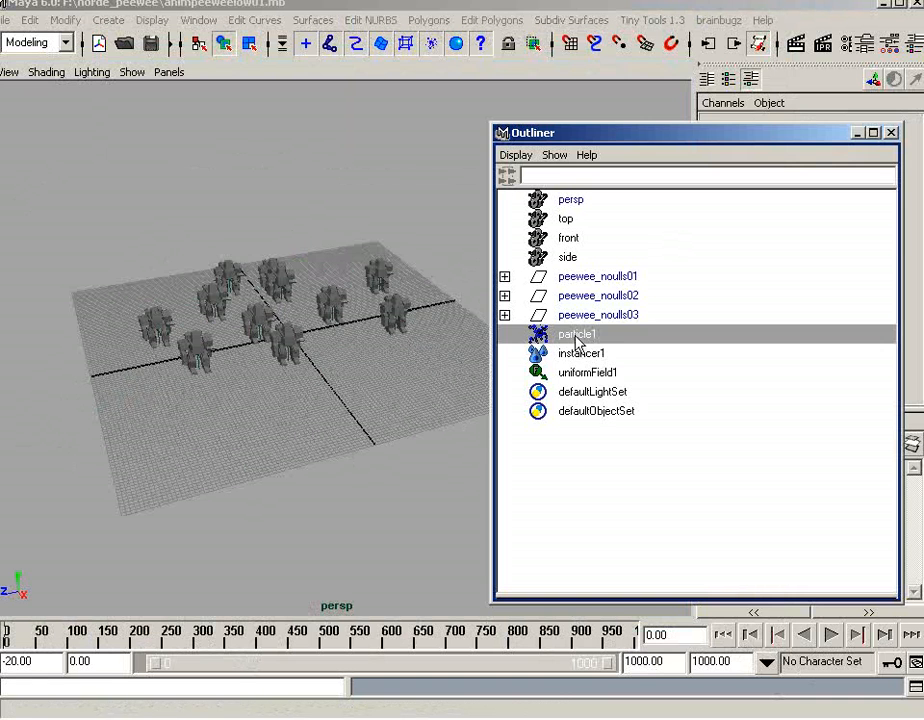
{"action": "left_click", "coordinate": [583, 353]}
{"action": "left_click", "coordinate": [590, 372]}
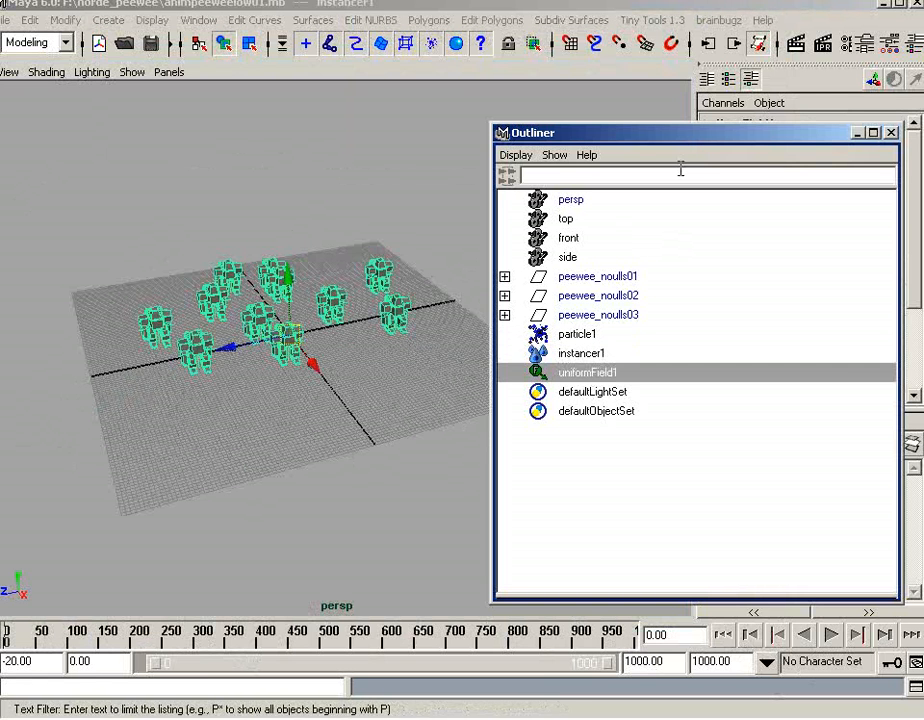
{"action": "left_click_drag", "start_coordinate": [685, 134], "coordinate": [394, 174]}
{"action": "double_click", "coordinate": [869, 293]}
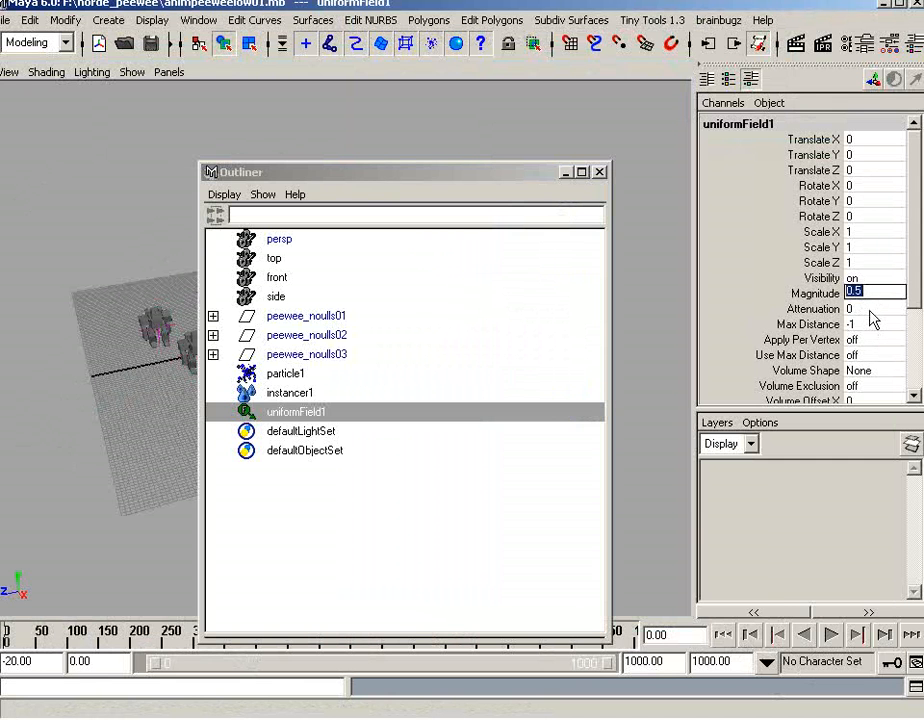
{"action": "double_click", "coordinate": [869, 309]}
{"action": "type", "text": "0.5"}
{"action": "key", "text": "Return"}
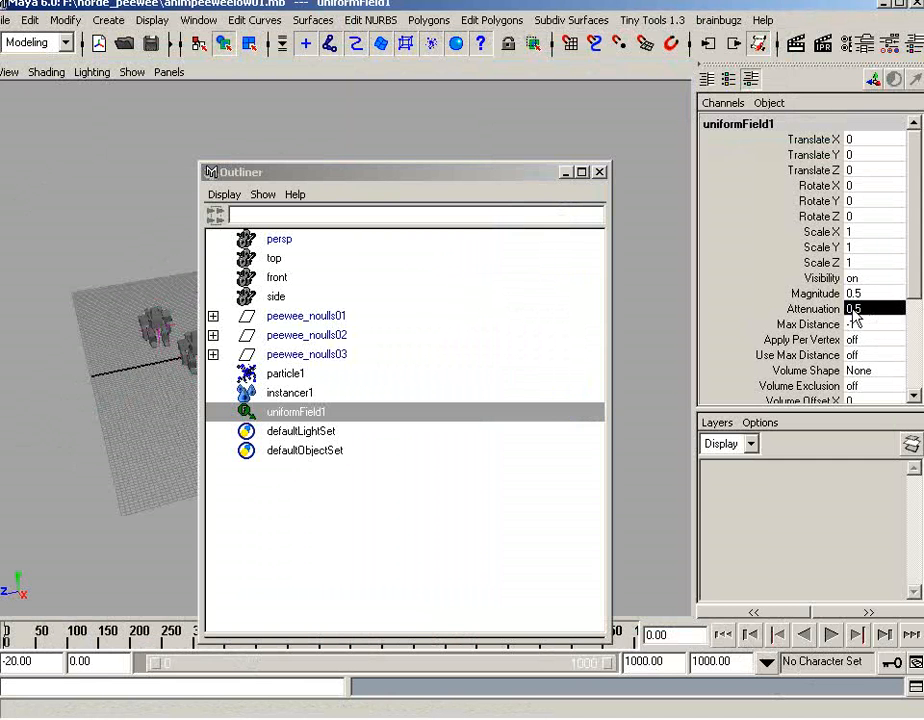
{"action": "left_click", "coordinate": [599, 171]}
- Play the simulation with the changed field, watch the robots cross the grid from several angles, and rewind to the start
{"action": "right_click_drag", "start_coordinate": [384, 280], "coordinate": [496, 300], "text": "alt"}
{"action": "left_click", "coordinate": [831, 637]}
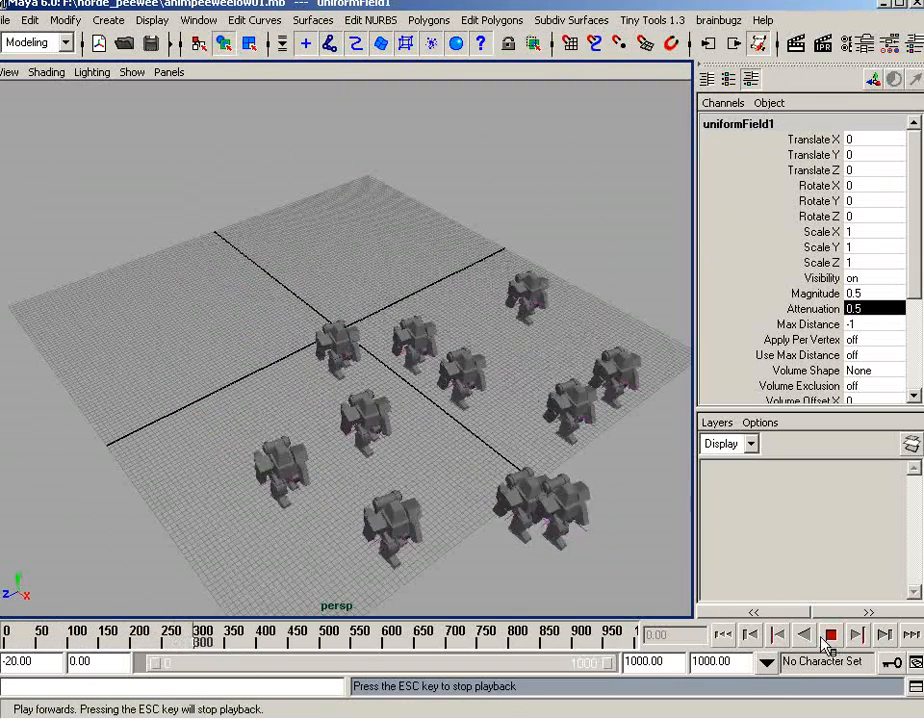
{"action": "left_click_drag", "start_coordinate": [574, 475], "coordinate": [525, 410], "text": "alt"}
{"action": "middle_click_drag", "start_coordinate": [525, 410], "coordinate": [462, 308], "text": "alt"}
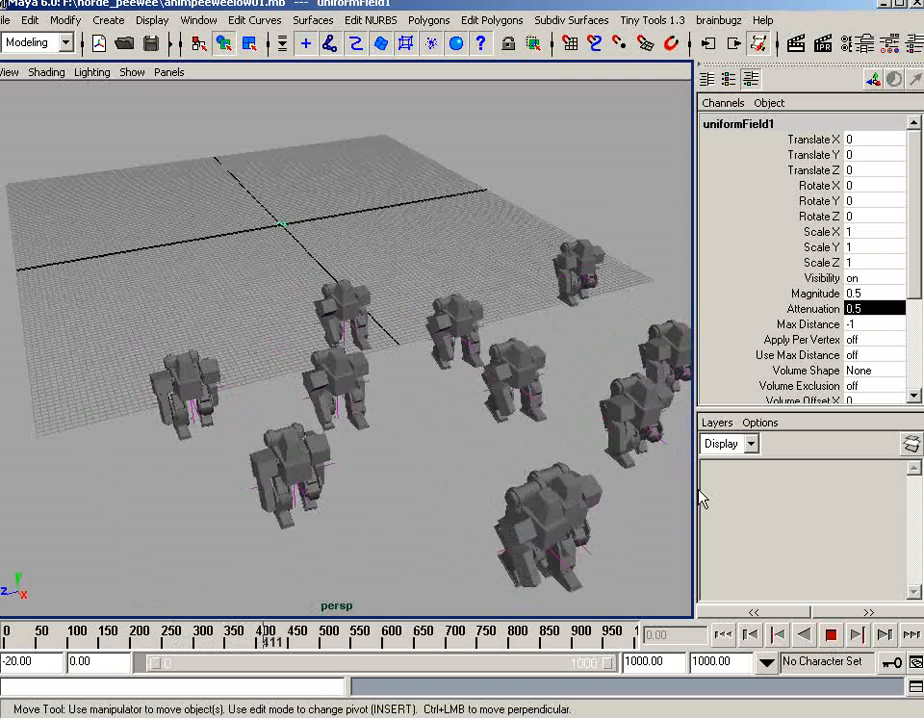
{"action": "left_click", "coordinate": [830, 636]}
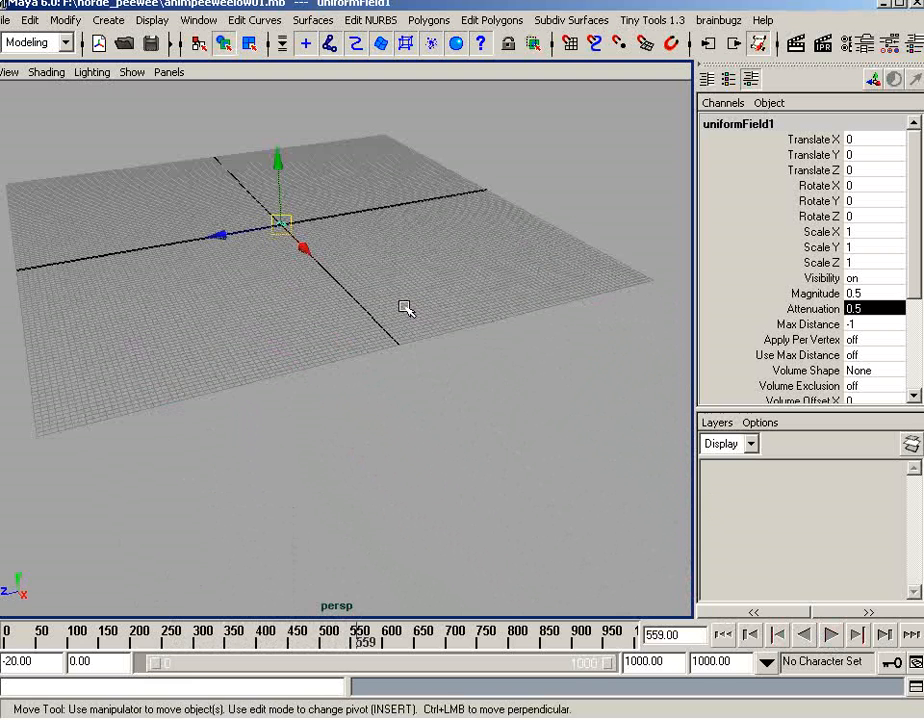
{"action": "left_click_drag", "start_coordinate": [372, 228], "coordinate": [404, 272], "text": "alt"}
{"action": "right_click_drag", "start_coordinate": [404, 272], "coordinate": [318, 170], "text": "alt"}
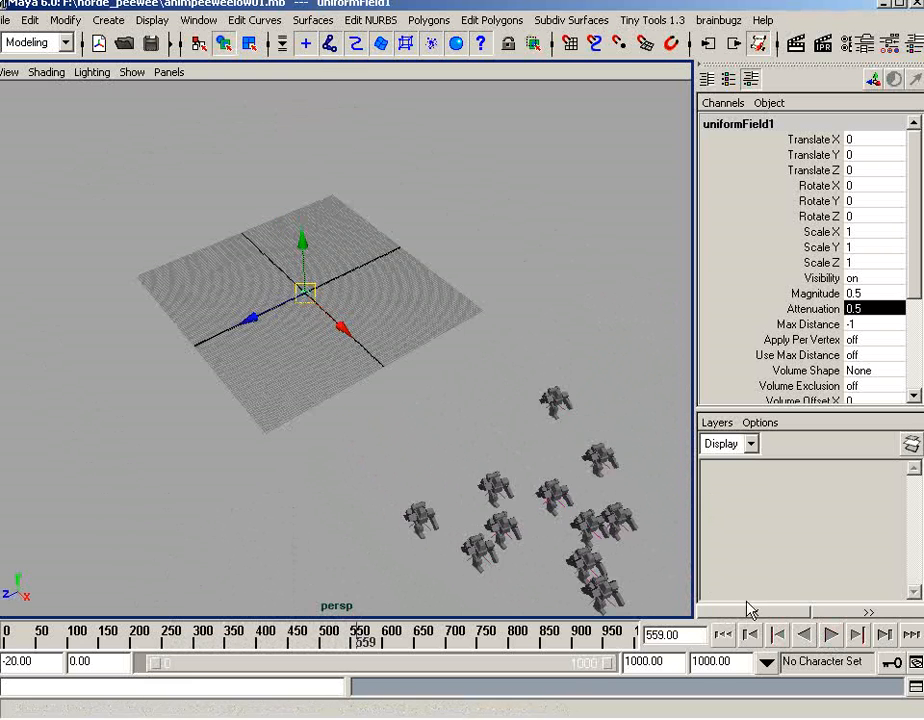
{"action": "left_click", "coordinate": [721, 642]}
{"action": "left_click_drag", "start_coordinate": [300, 345], "coordinate": [324, 321], "text": "alt"}
{"action": "right_click_drag", "start_coordinate": [324, 321], "coordinate": [347, 318], "text": "alt"}
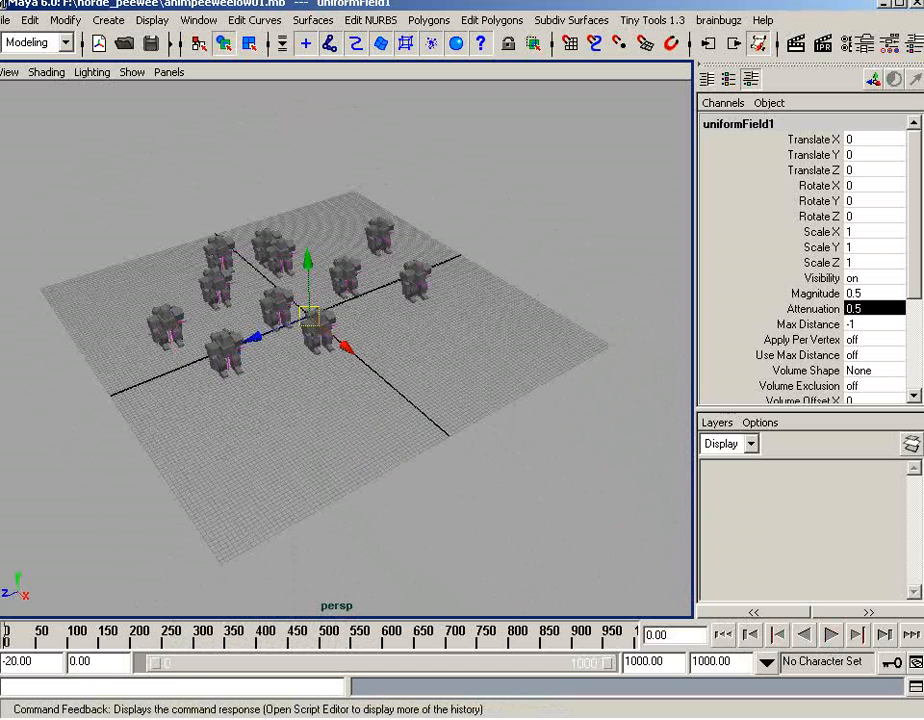
- Switch to Notepad and change the first comparison of the first if condition to "mag(velocity)>0"
{"action": "key", "text": "alt+Tab"}
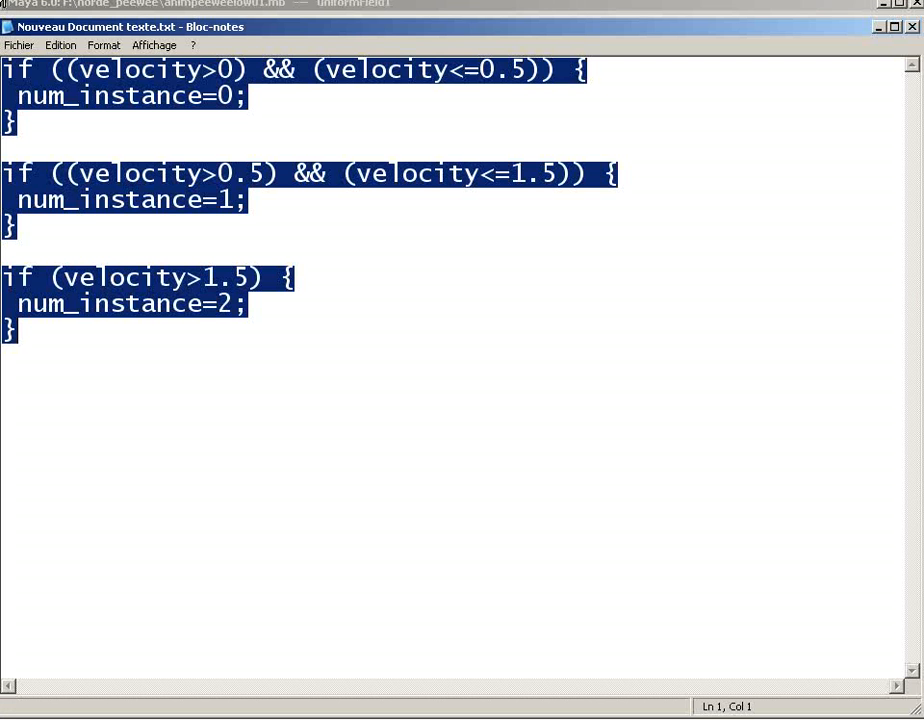
{"action": "left_click", "coordinate": [106, 79]}
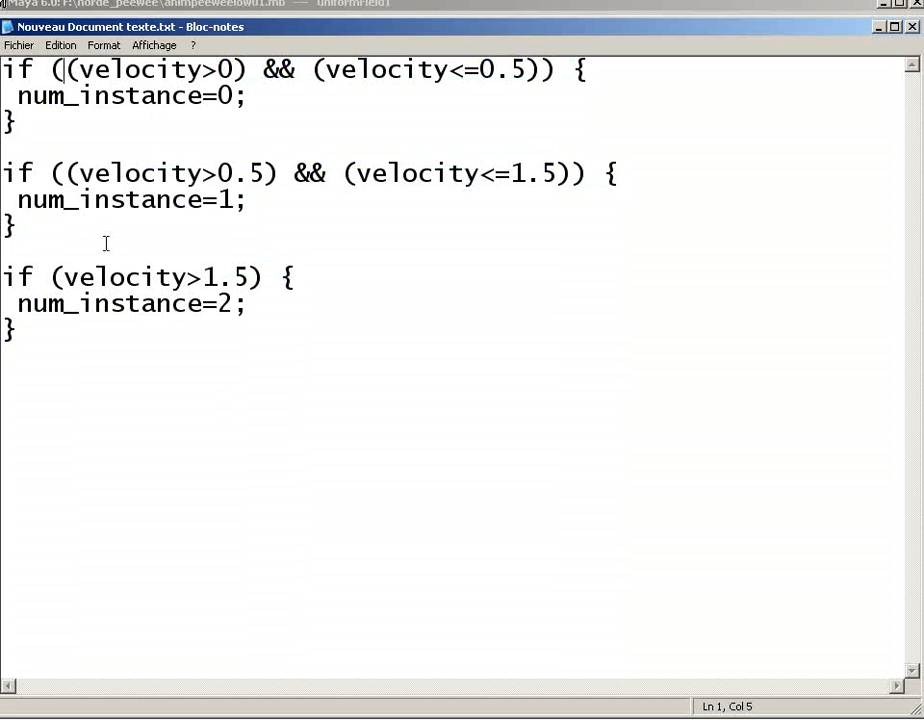
{"action": "type", "text": "mag"}
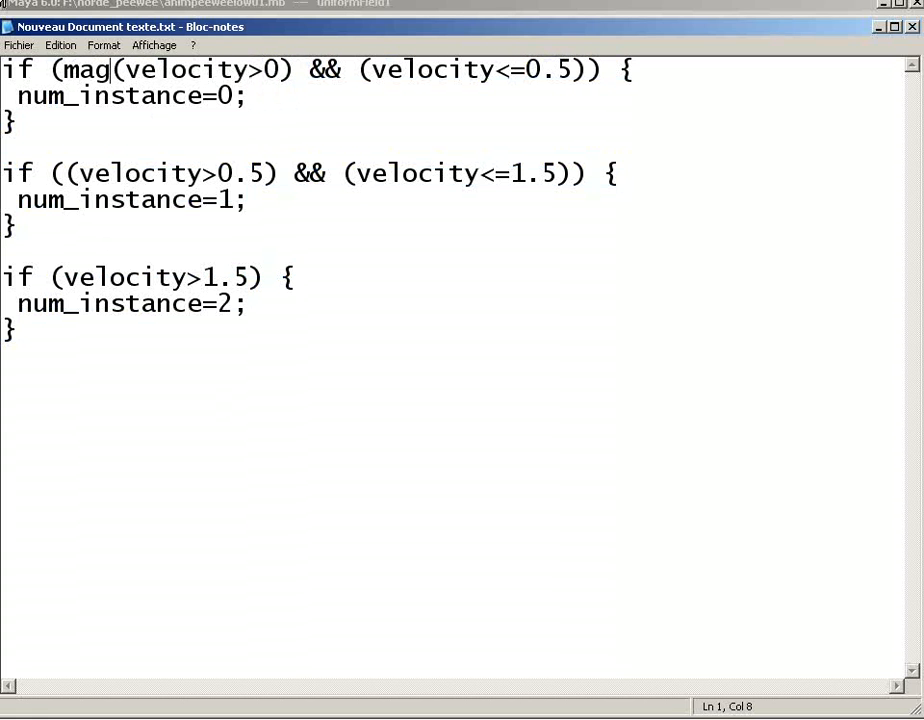
{"action": "type", "text": "("}
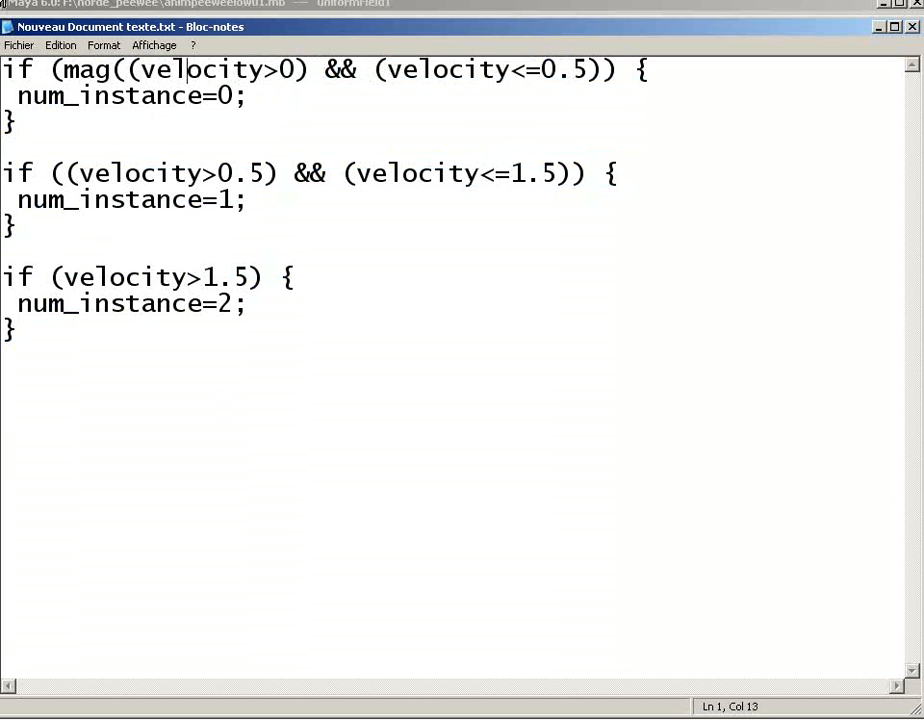
{"action": "type", "text": ")"}
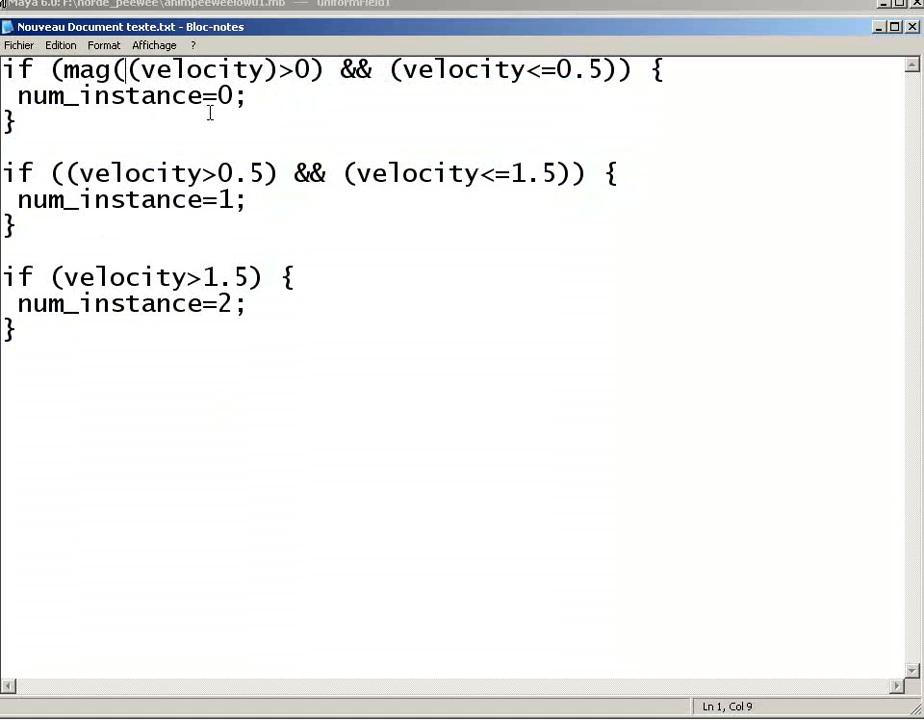
{"action": "key", "text": "Delete"}
{"action": "key", "text": "Right"}
{"action": "key", "text": "Right"}
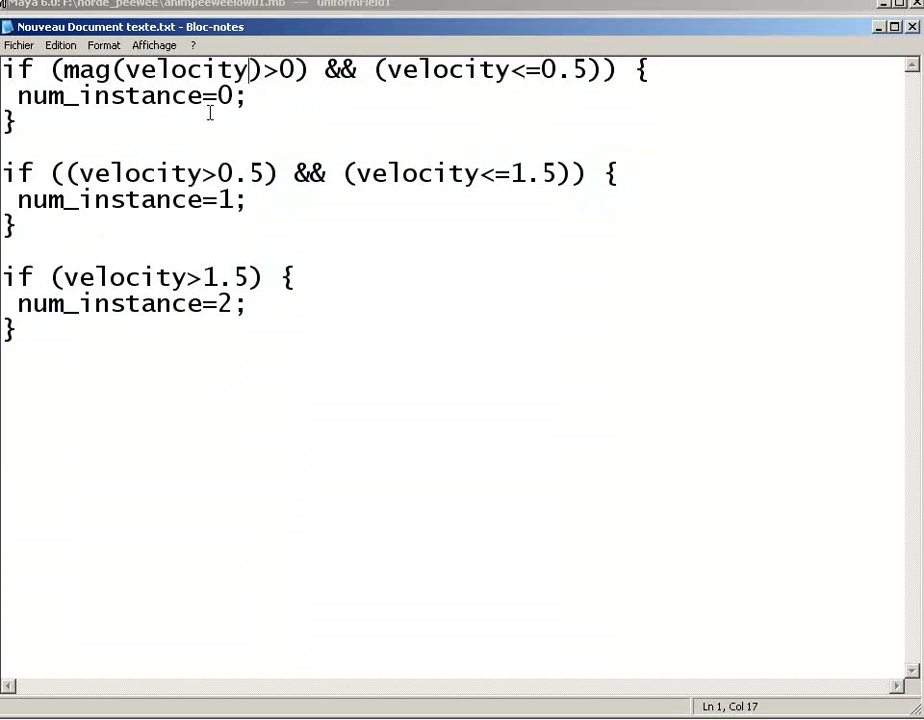
{"action": "key", "text": "Right"}
{"action": "key", "text": "Right"}
{"action": "key", "text": "Right"}
{"action": "key", "text": "Right"}
{"action": "key", "text": "Right"}
{"action": "type", "text": ")"}
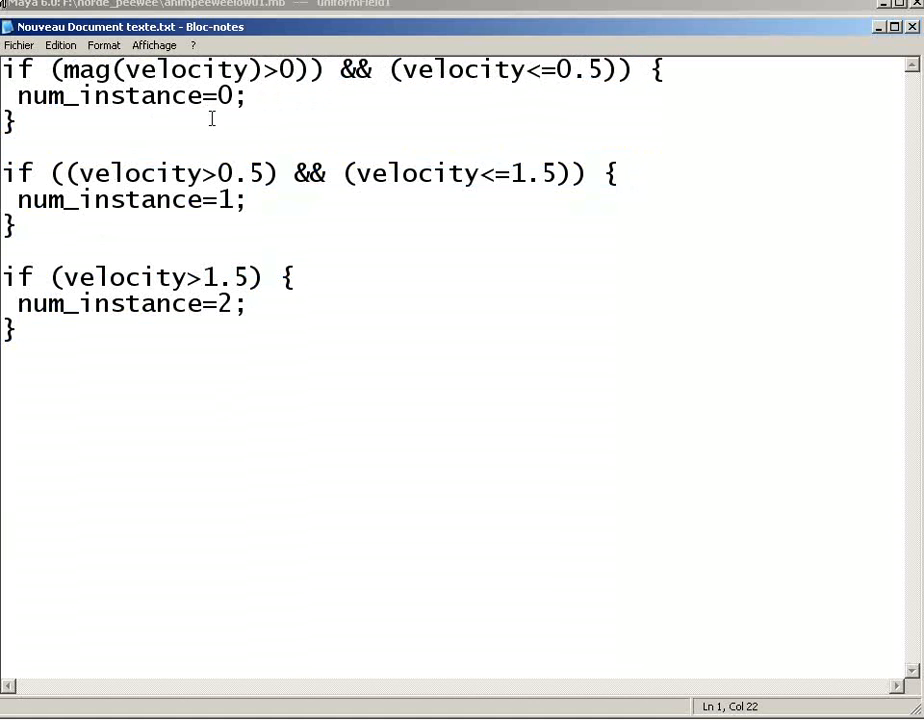
- Wrap velocity in mag() in every remaining comparison of the three if conditions, keeping the parentheses balanced
{"action": "left_click", "coordinate": [408, 71]}
{"action": "type", "text": "mag"}
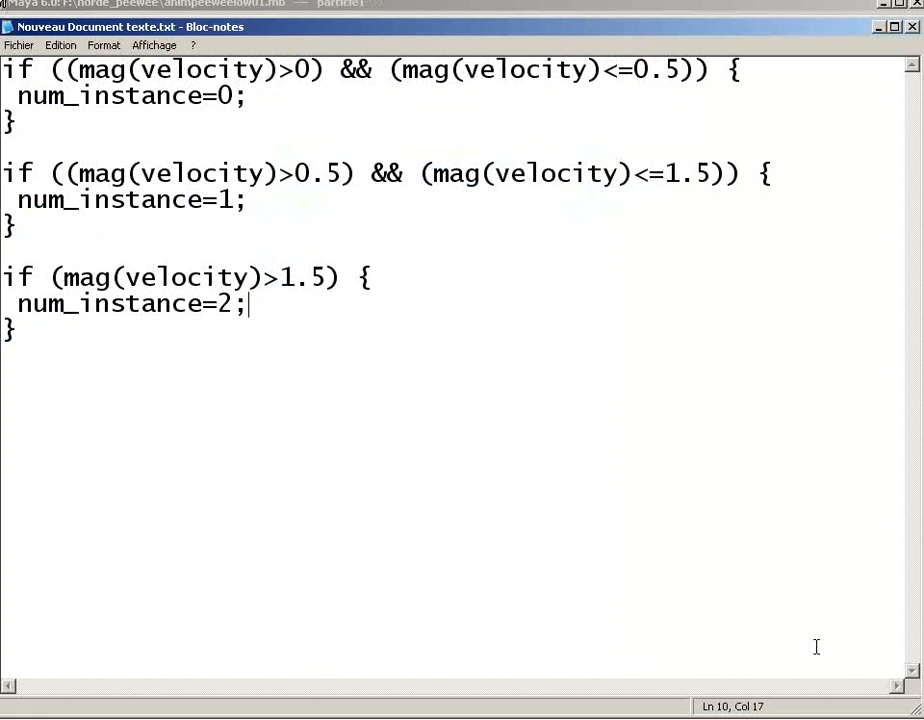
{"action": "left_click", "coordinate": [230, 146]}
{"action": "left_click_drag", "start_coordinate": [93, 69], "coordinate": [265, 69]}
{"action": "left_click", "coordinate": [480, 69]}
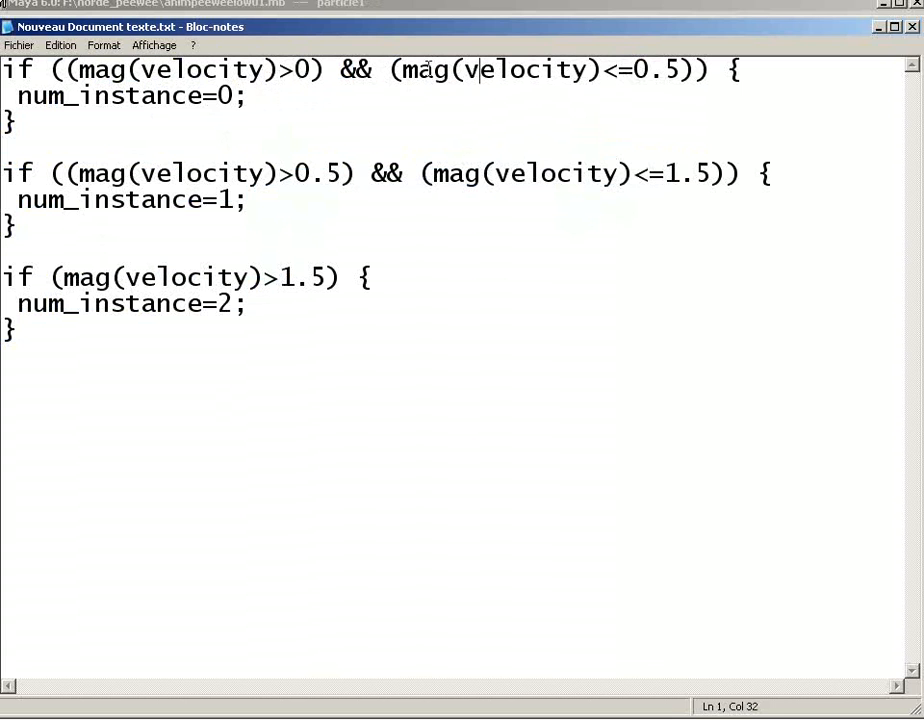
{"action": "left_click_drag", "start_coordinate": [403, 70], "coordinate": [600, 70]}
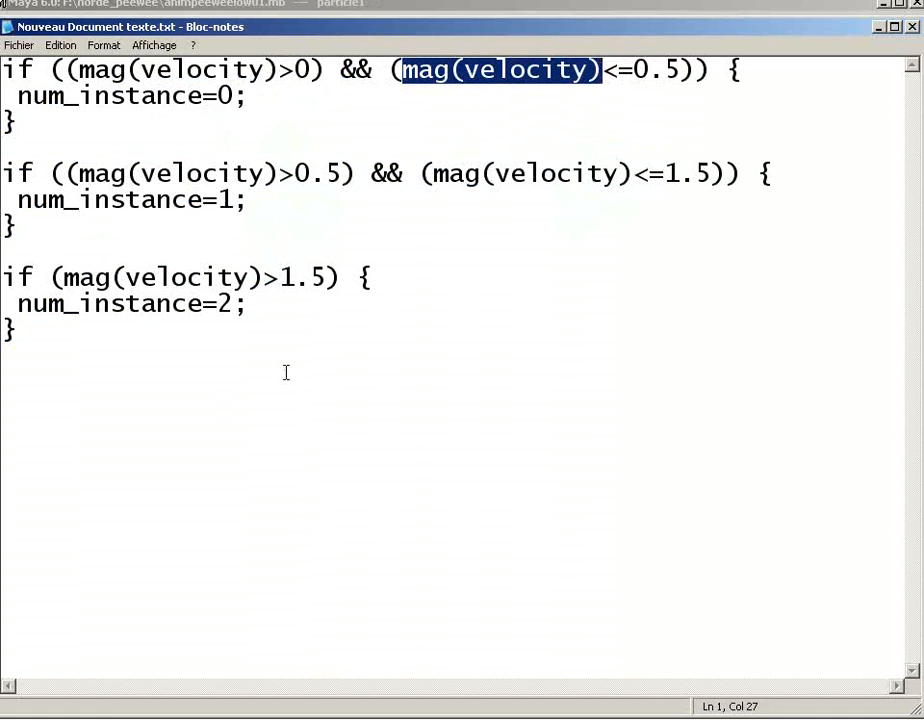
- Copy all three mag(velocity) if blocks and switch to Maya
{"action": "left_click", "coordinate": [140, 303]}
{"action": "left_click_drag", "start_coordinate": [95, 326], "coordinate": [43, 55]}
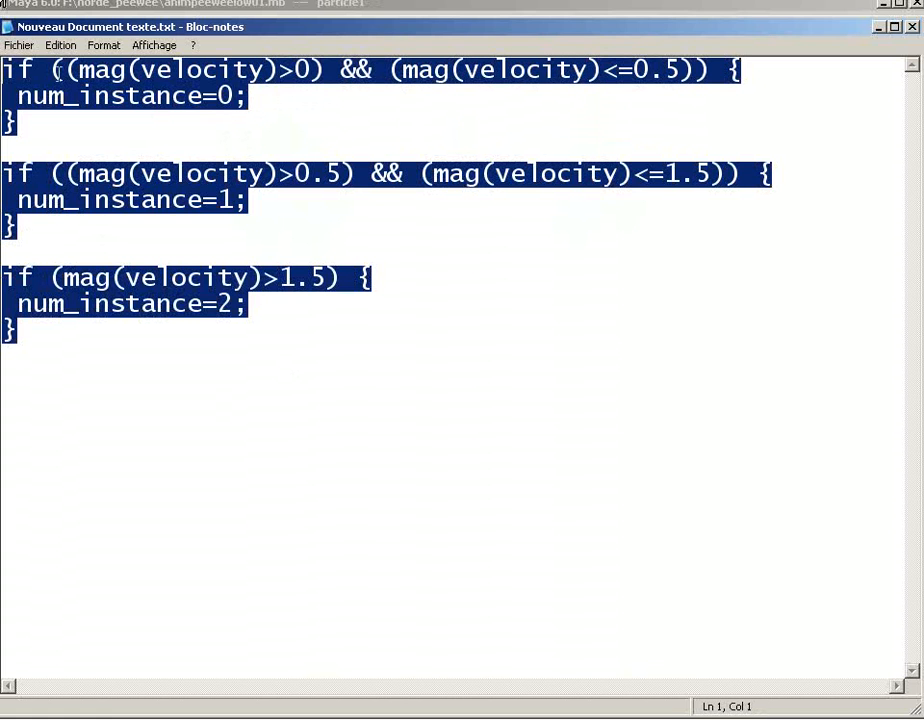
{"action": "right_click", "coordinate": [63, 78]}
{"action": "left_click", "coordinate": [93, 126]}
{"action": "left_click", "coordinate": [145, 6]}
- Replace particleShape1's num_instance runtime-before-dynamics expression with the copied mag(velocity) blocks, apply the edit and close both editors
{"action": "right_click_drag", "start_coordinate": [274, 326], "coordinate": [268, 398]}
{"action": "right_click", "coordinate": [522, 430]}
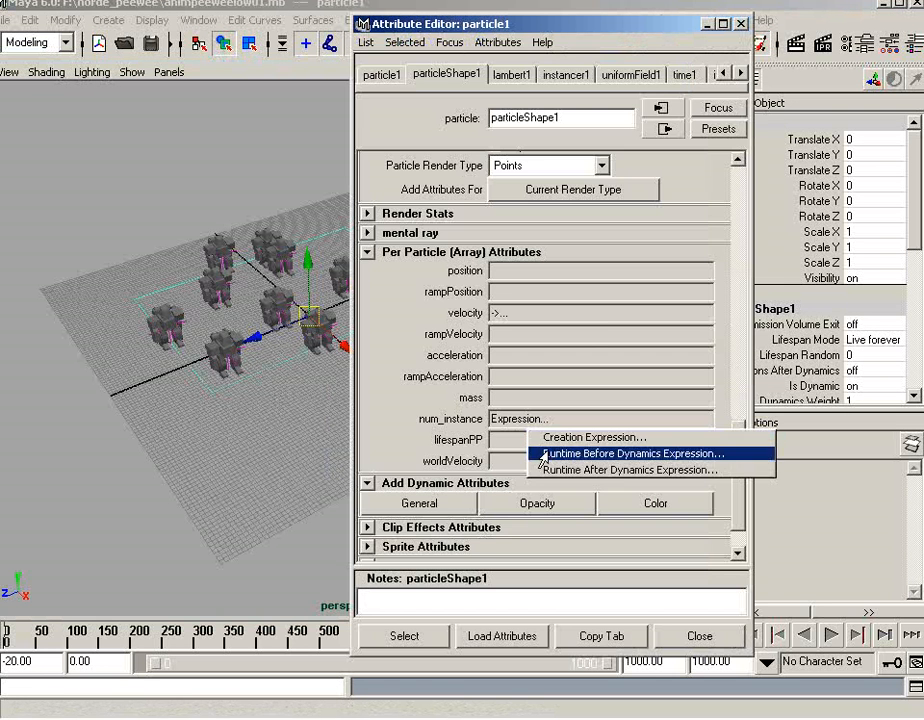
{"action": "left_click", "coordinate": [545, 452]}
{"action": "left_click_drag", "start_coordinate": [175, 553], "coordinate": [18, 313]}
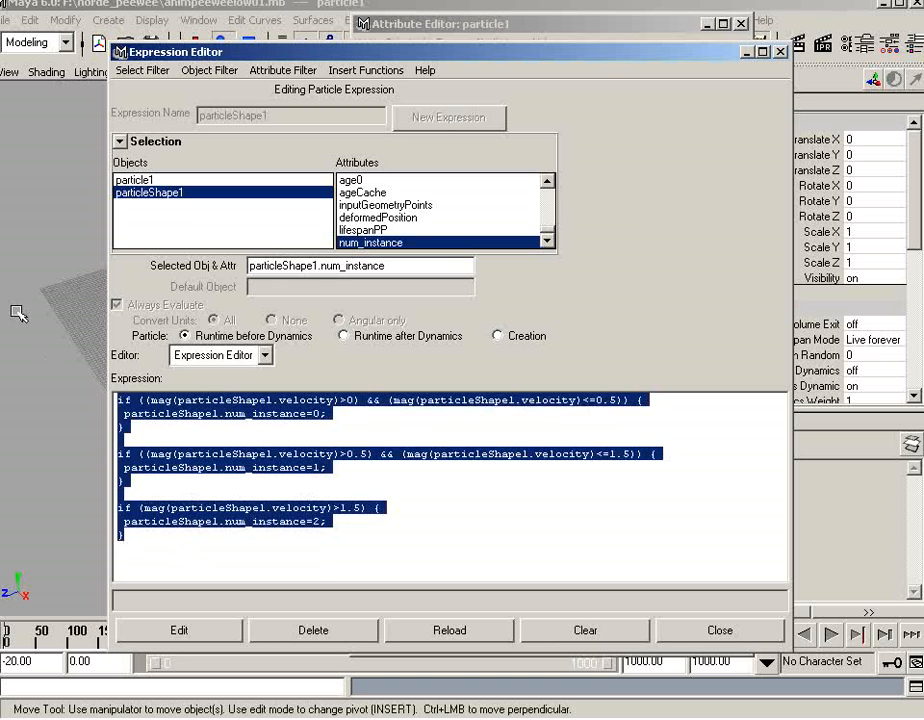
{"action": "key", "text": "ctrl+v"}
{"action": "left_click", "coordinate": [221, 633]}
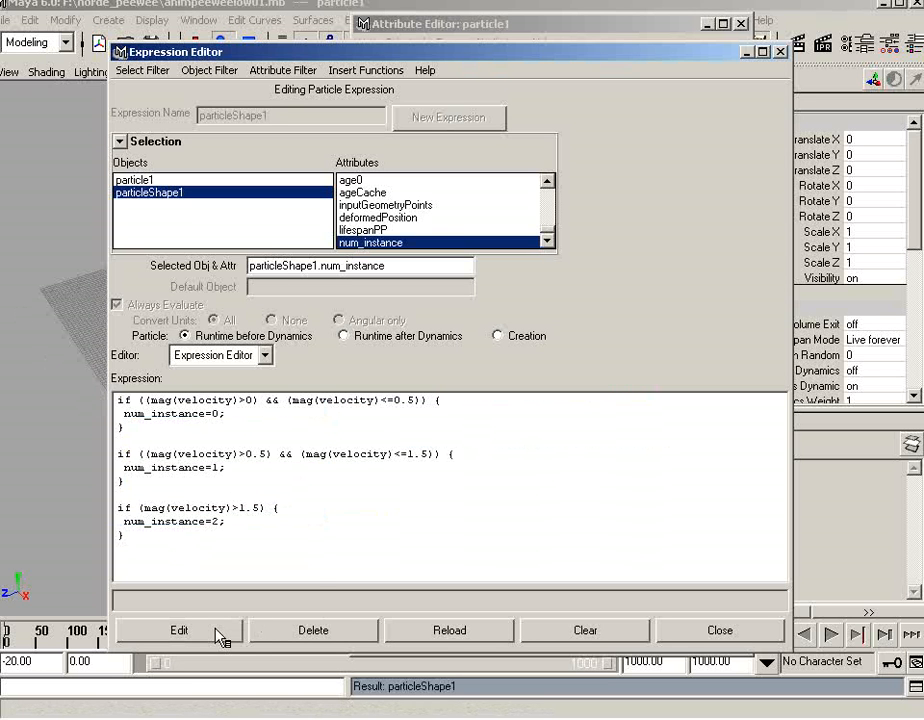
{"action": "left_click", "coordinate": [746, 640]}
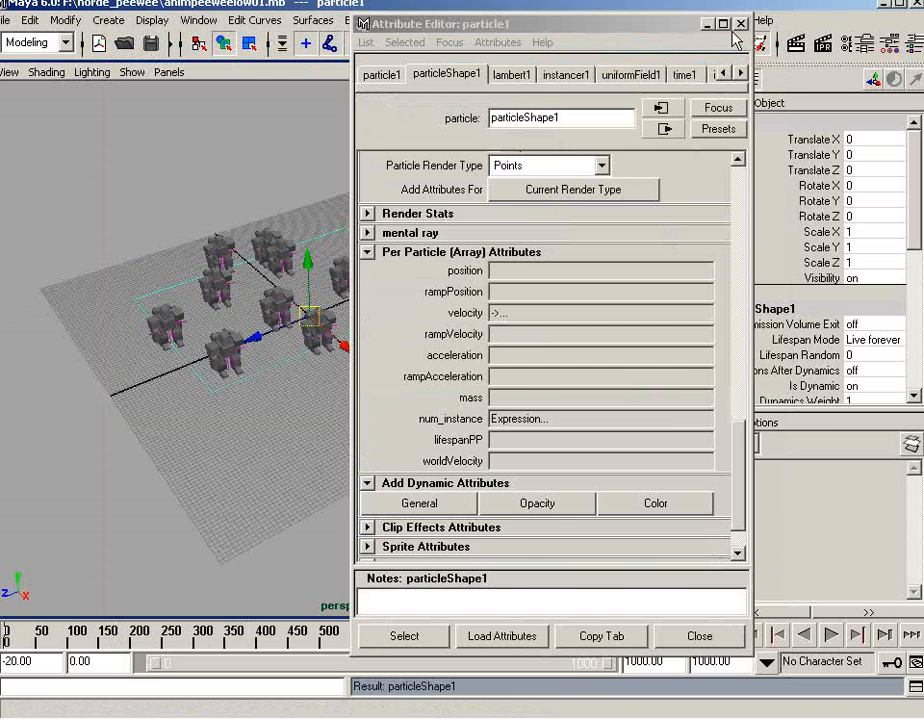
{"action": "left_click", "coordinate": [739, 24]}
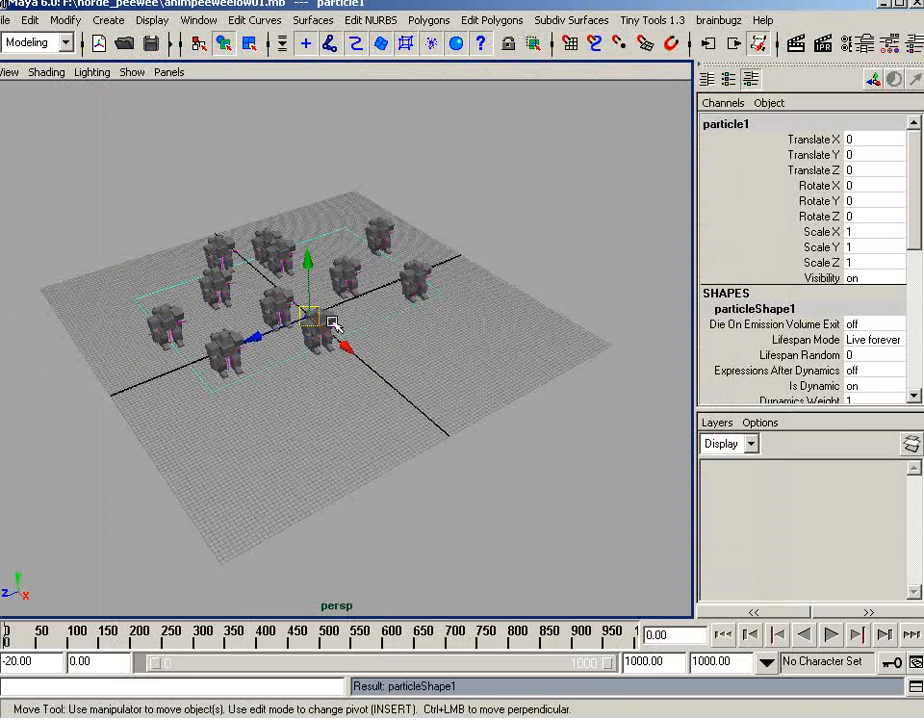
- Switch to Notepad and minimise its window to reach the desktop
{"action": "key", "text": "alt+Tab"}
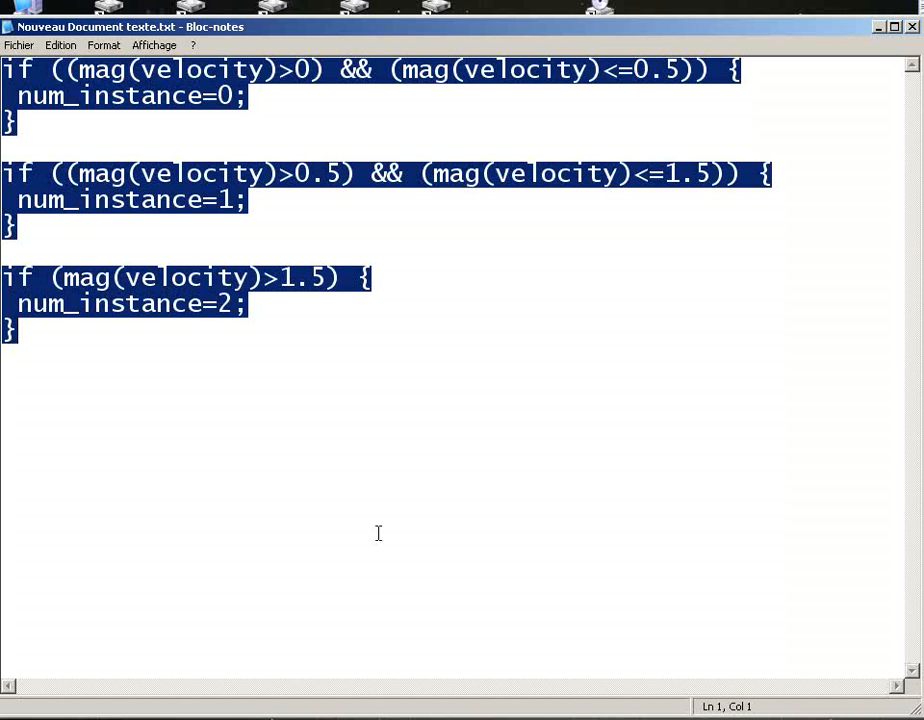
{"action": "left_click", "coordinate": [878, 27]}
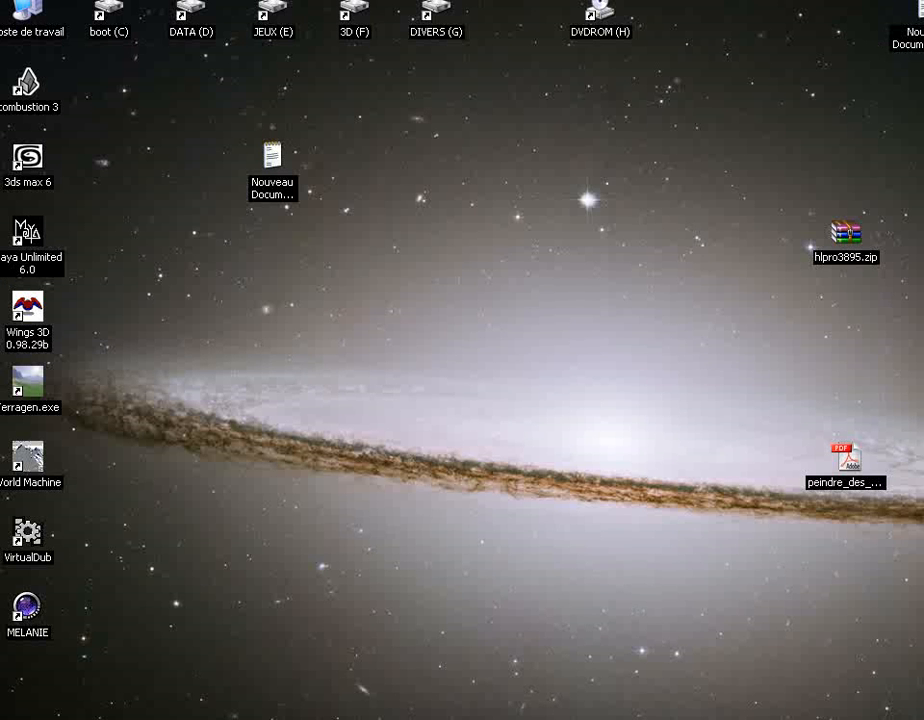
- Switch to Maya, set uniformField1's Direction Z to -1 and close the Outliner
{"action": "key", "text": "alt+Tab"}
{"action": "left_click", "coordinate": [153, 20]}
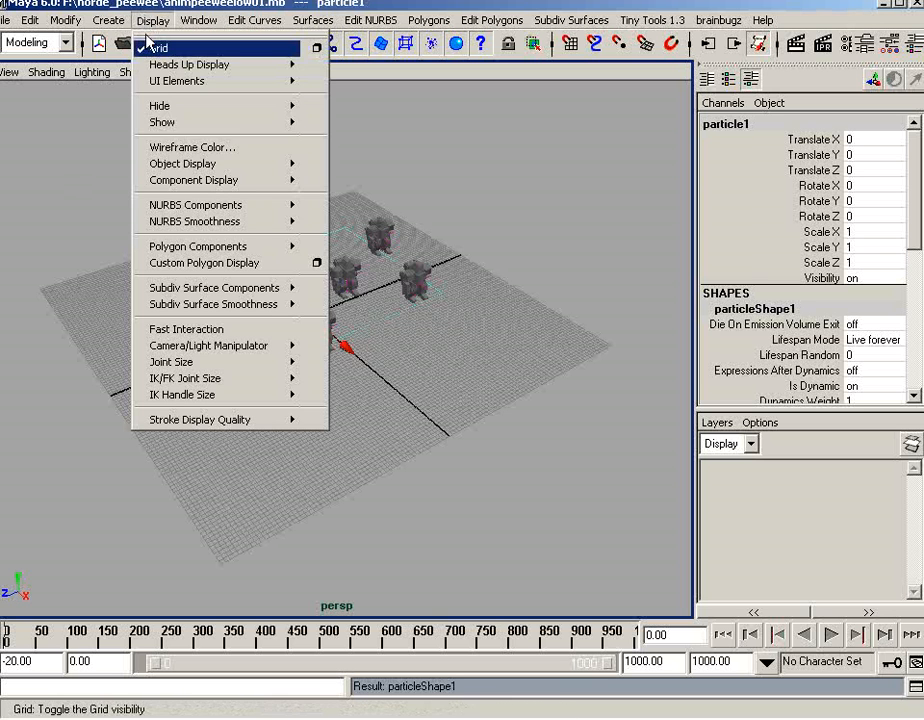
{"action": "left_click", "coordinate": [225, 153]}
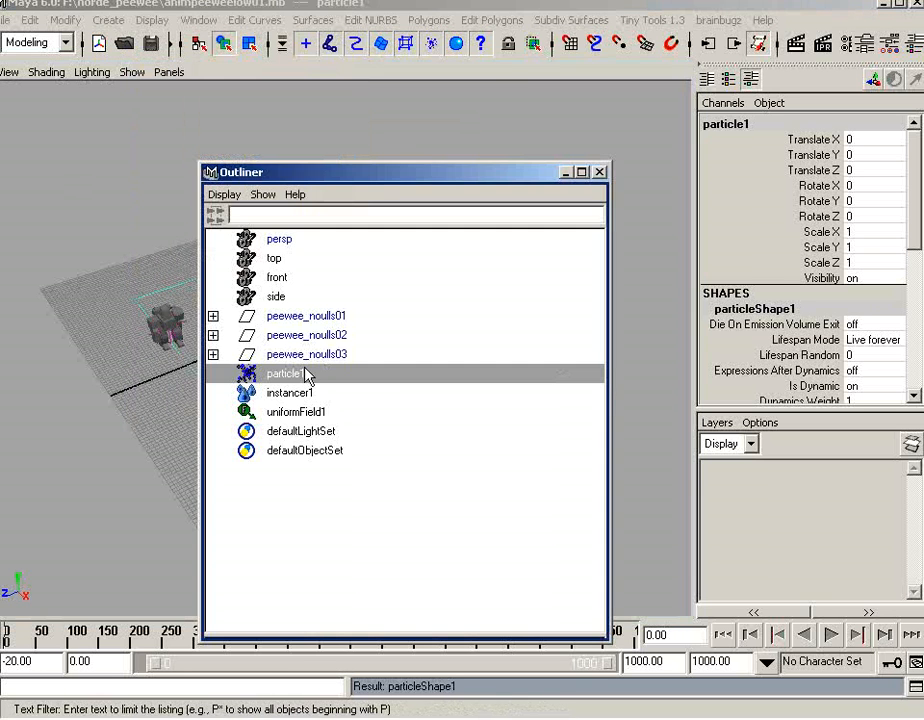
{"action": "left_click", "coordinate": [297, 411]}
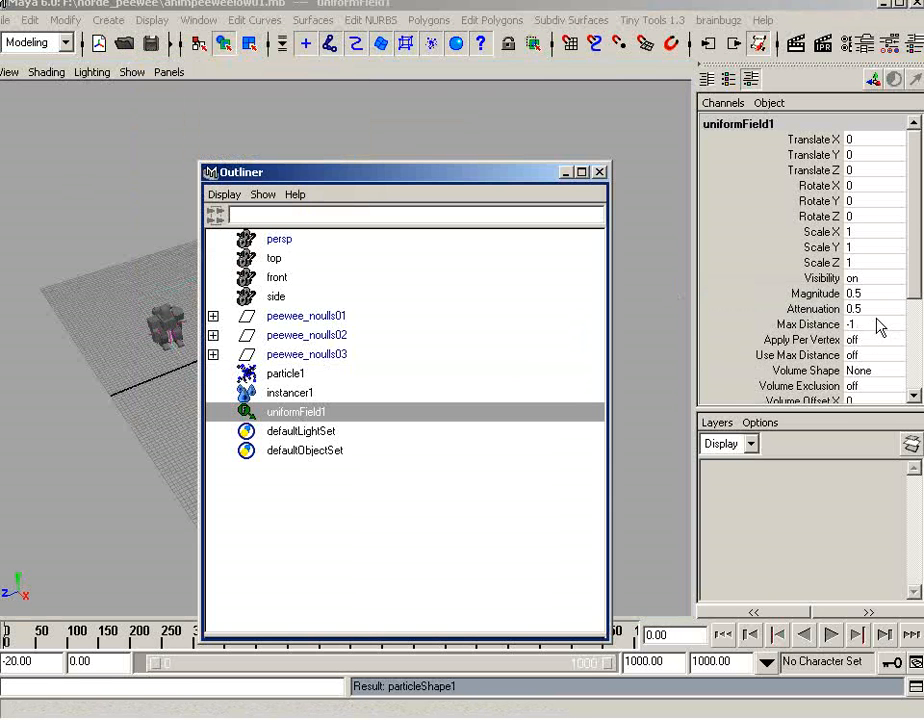
{"action": "scroll", "coordinate": [905, 297], "scroll_direction": "down", "scroll_amount": 3}
{"action": "double_click", "coordinate": [860, 348]}
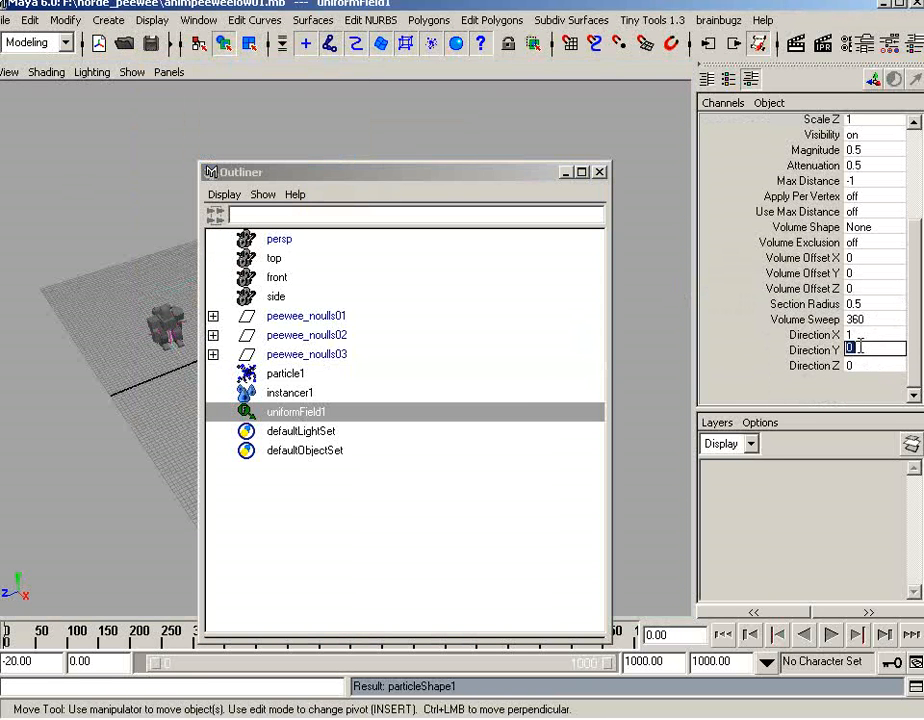
{"action": "key", "text": "Tab"}
{"action": "type", "text": "-1"}
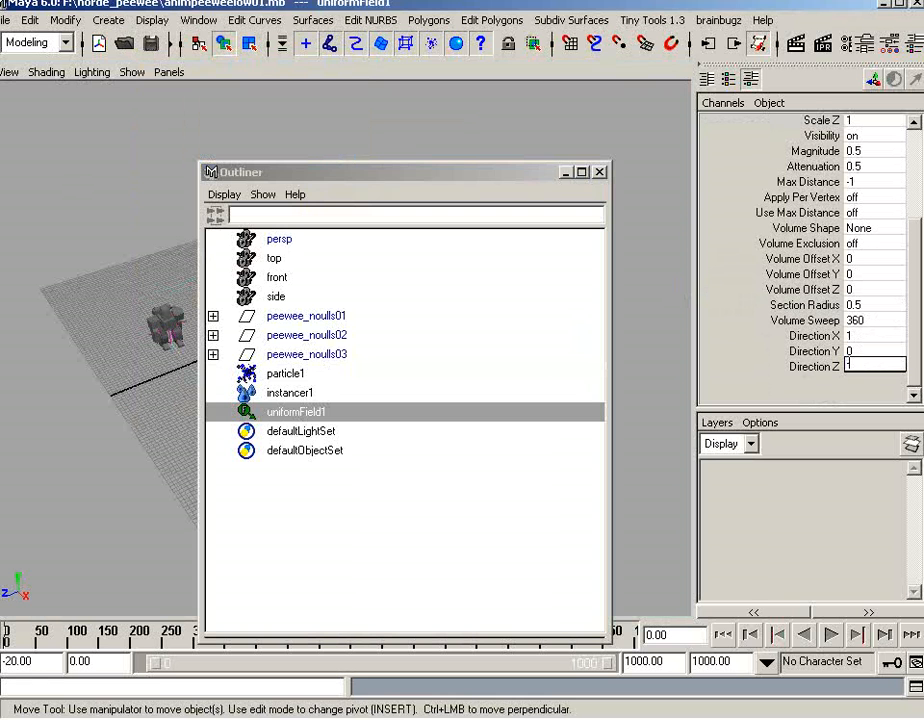
{"action": "key", "text": "Return"}
{"action": "left_click", "coordinate": [599, 172]}
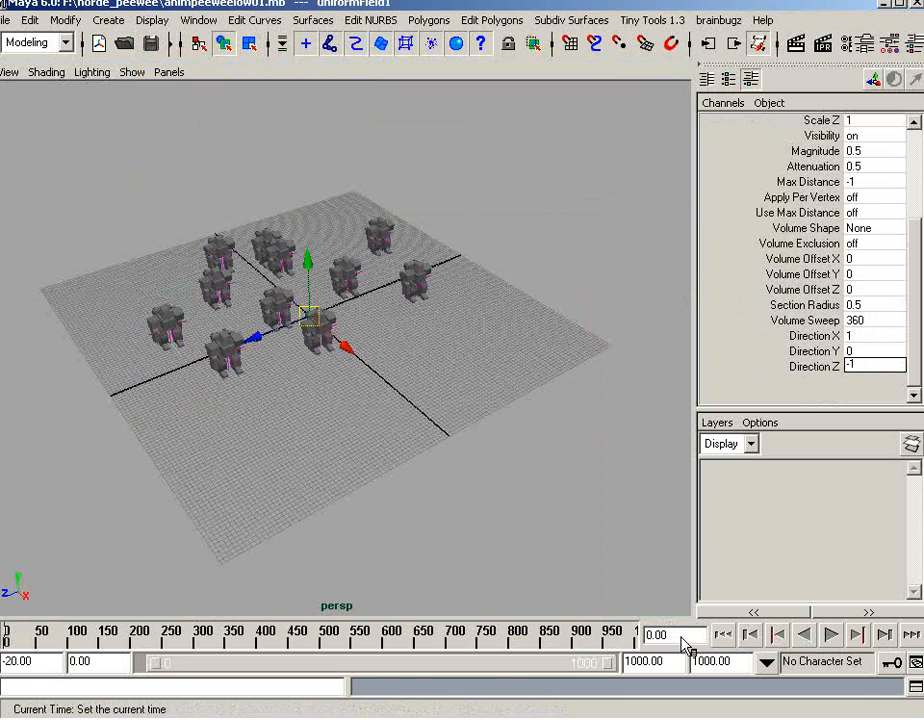
- Play the particle simulation and examine the instanced robots' walk and heading from several angles
{"action": "left_click", "coordinate": [830, 635]}
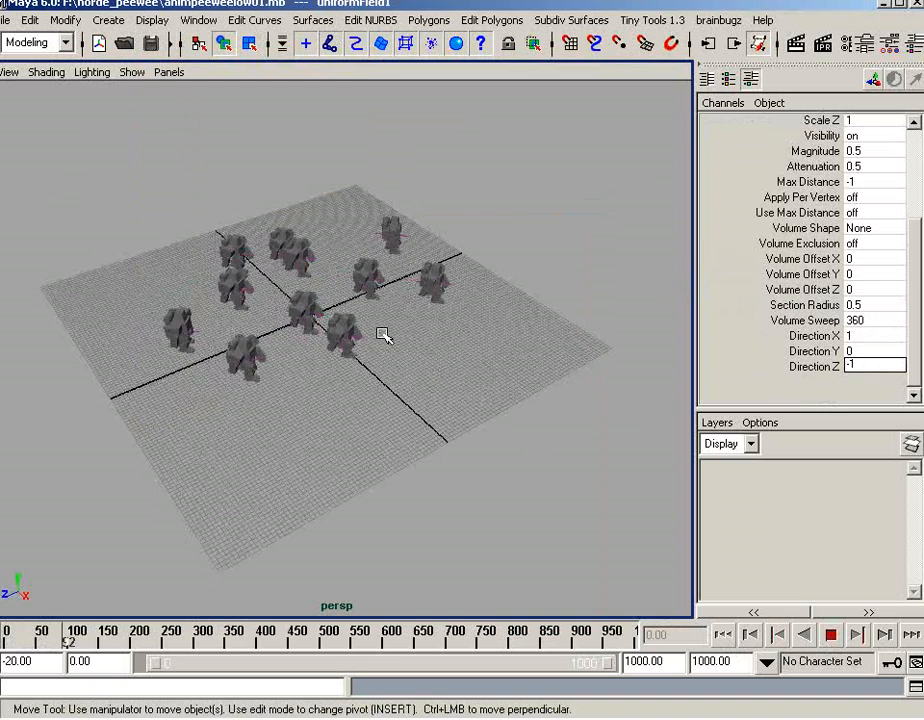
{"action": "left_click_drag", "start_coordinate": [384, 326], "coordinate": [351, 299], "text": "alt"}
{"action": "right_click_drag", "start_coordinate": [351, 299], "coordinate": [419, 373], "text": "alt"}
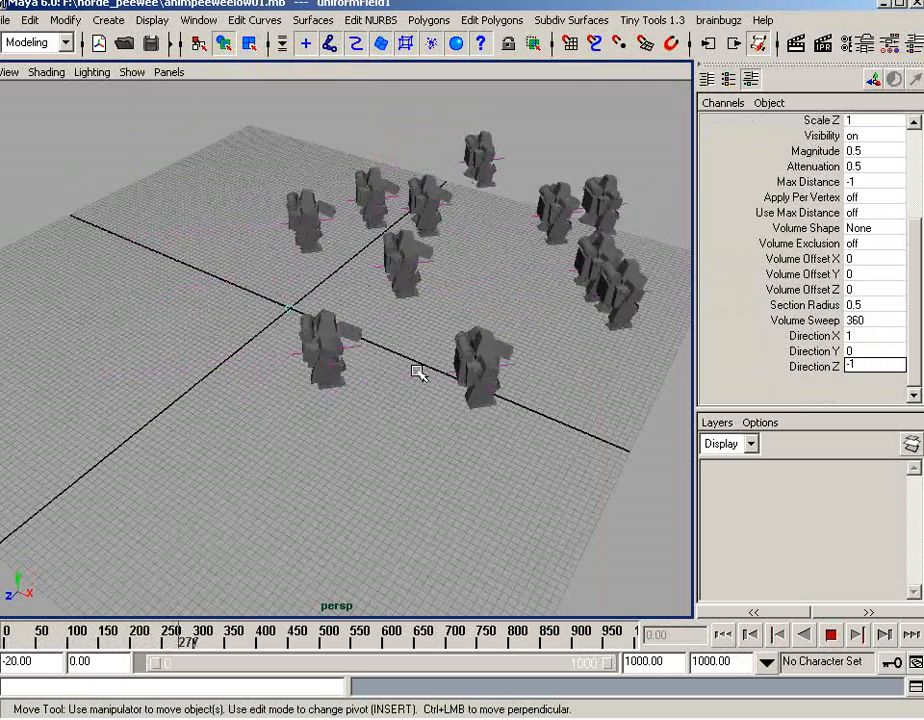
{"action": "left_click_drag", "start_coordinate": [440, 305], "coordinate": [571, 221], "text": "alt"}
{"action": "right_click_drag", "start_coordinate": [571, 221], "coordinate": [429, 394], "text": "alt"}
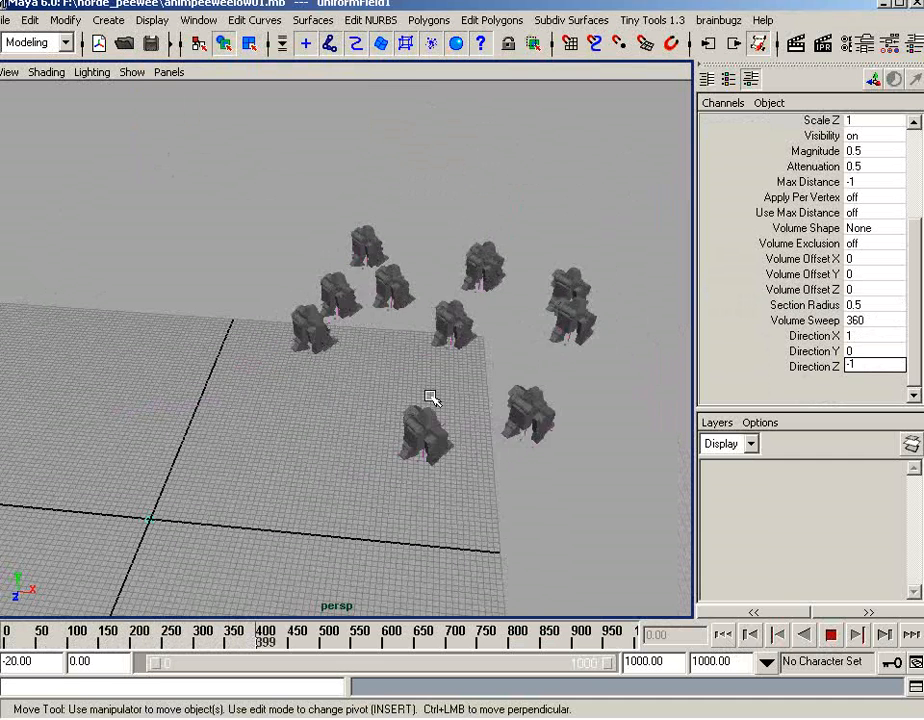